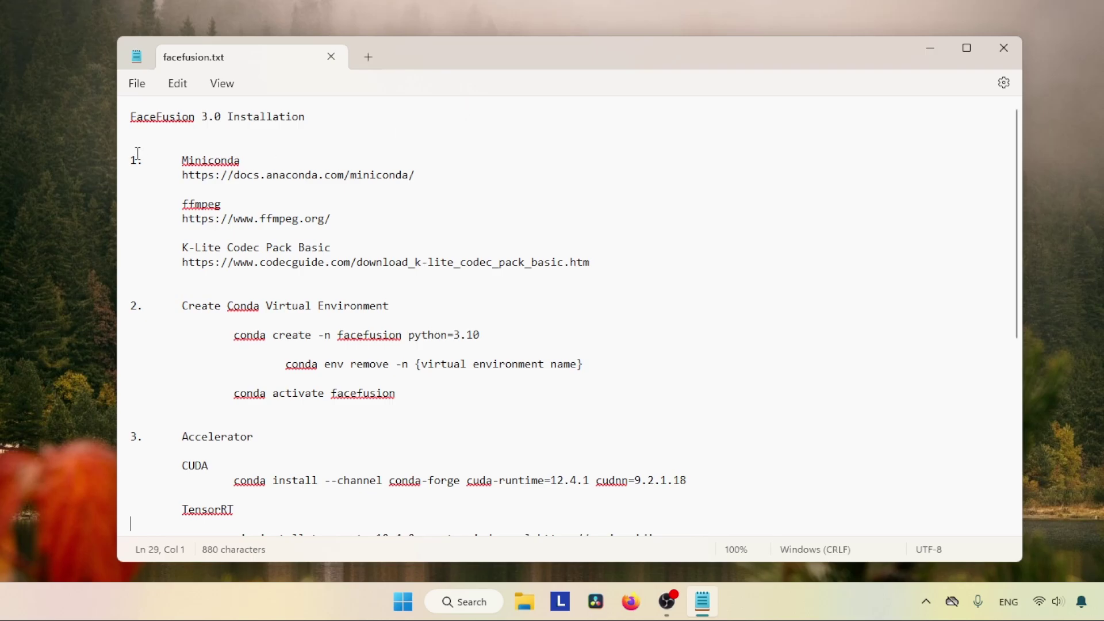
- Switch to Firefox, search the web for miniconda and open the Miniconda page of the Anaconda documentation
left_click_drag(180, 155, 265, 161)
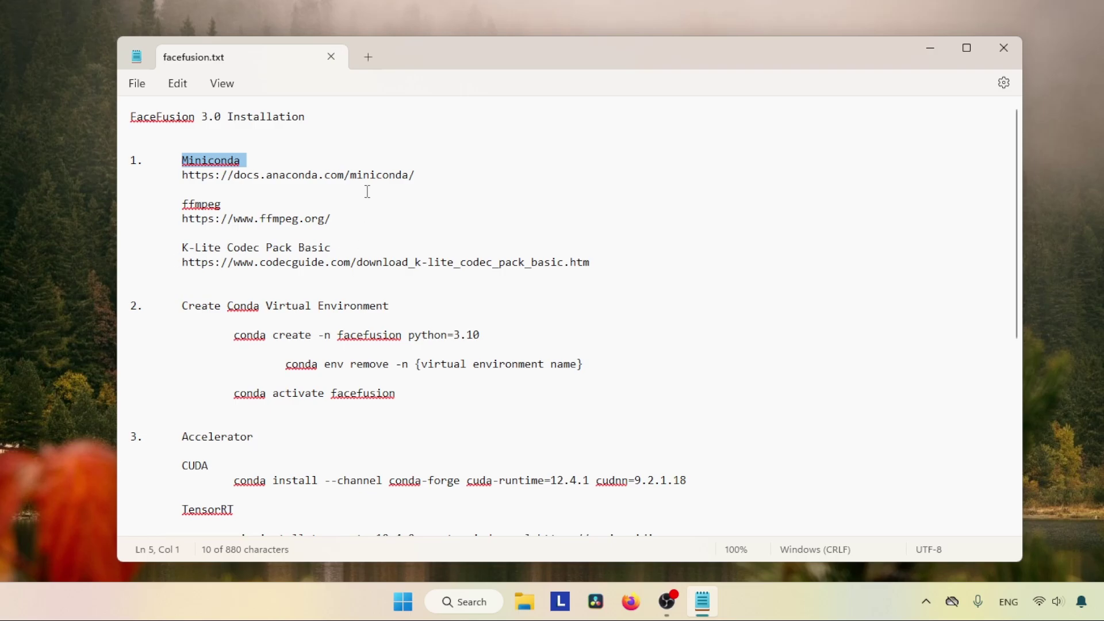
left_click(250, 158)
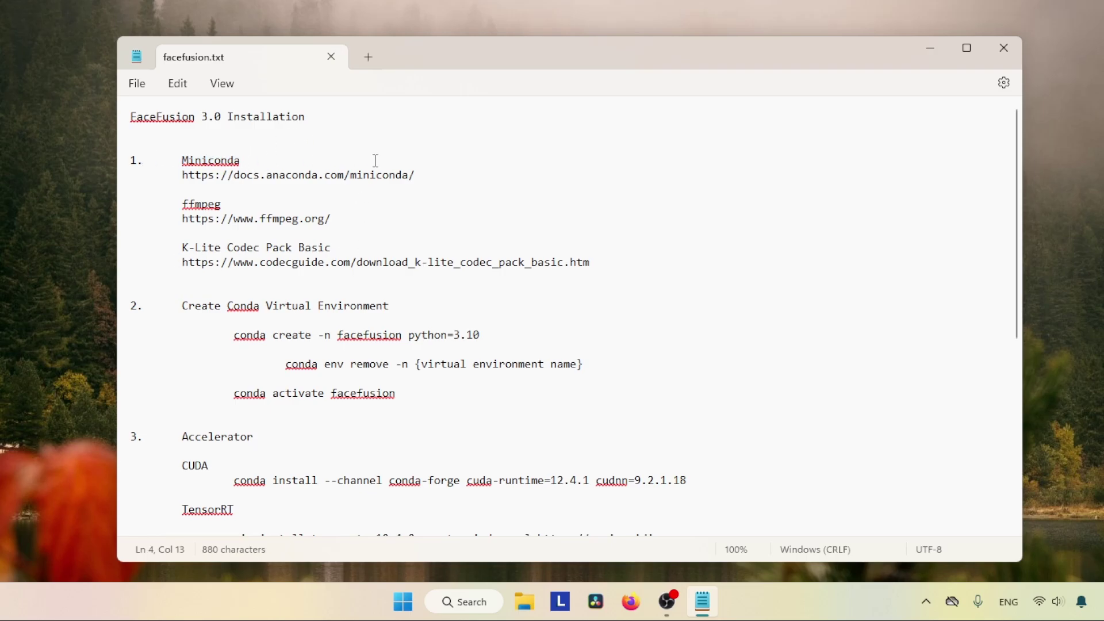
left_click(630, 602)
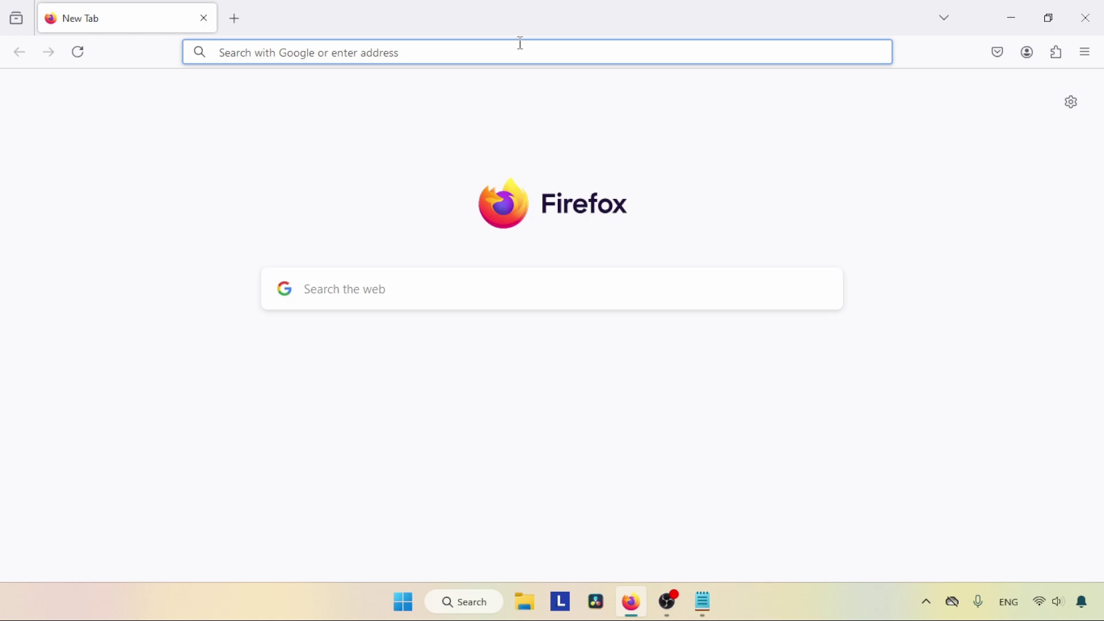
type("miniconda")
key("Return")
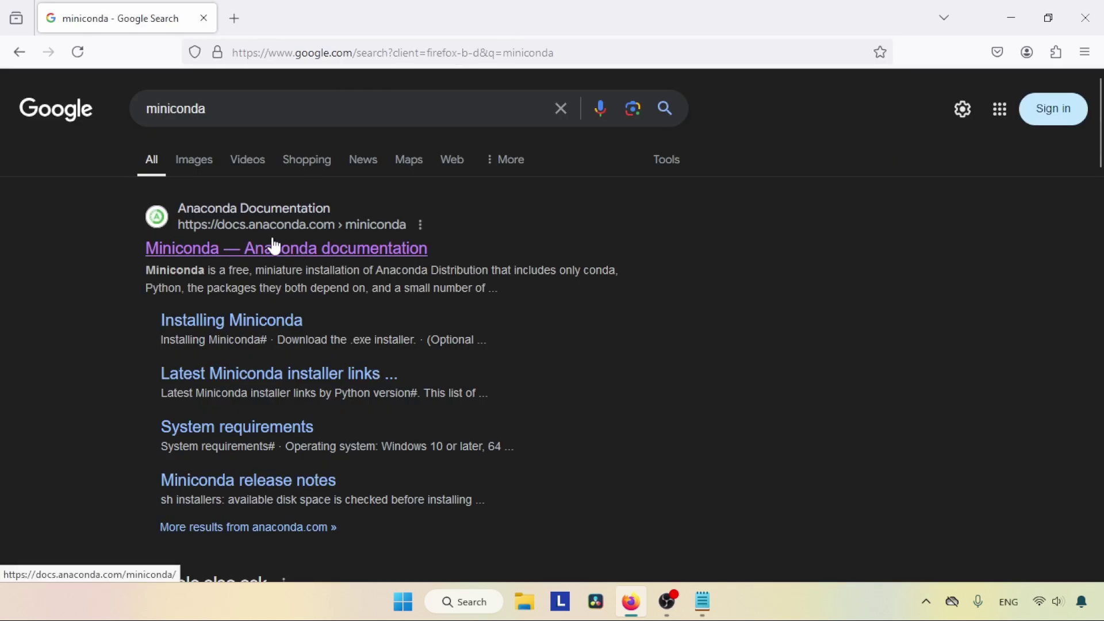
left_click(283, 248)
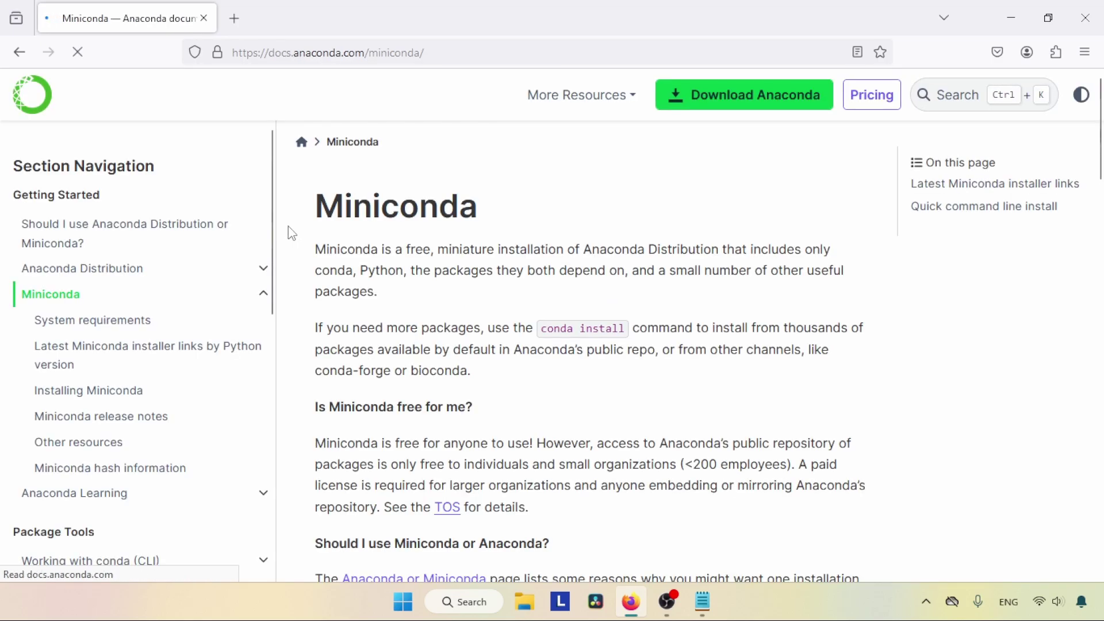
- Start downloading the Miniconda3 Windows 64-bit installer from the latest installer links, cancel the transfer and close the browser
left_click(1032, 194)
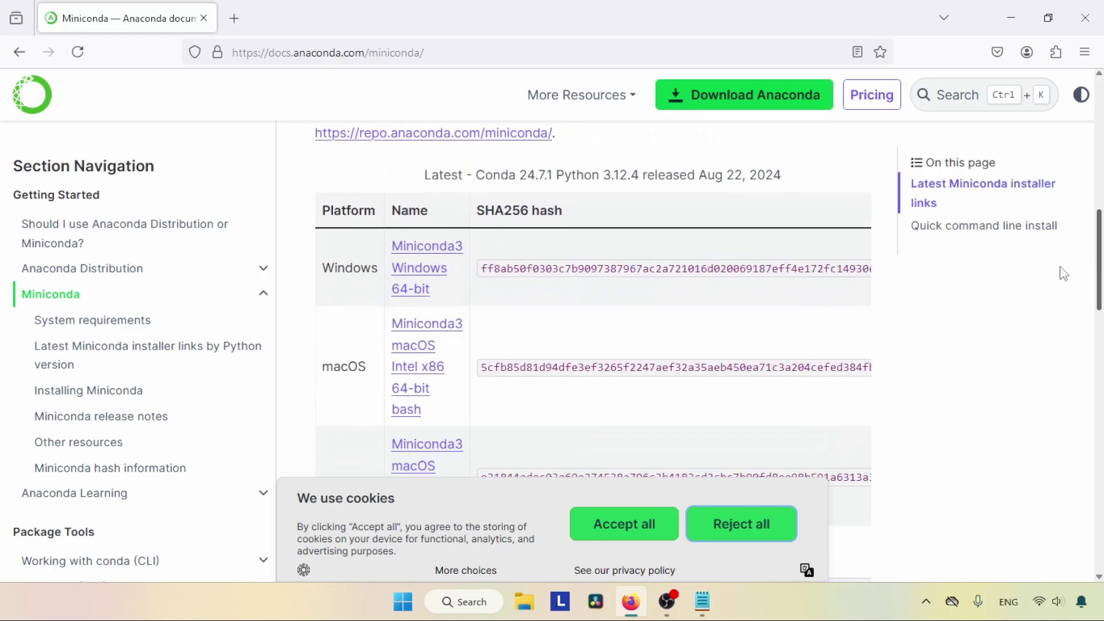
double_click(325, 253)
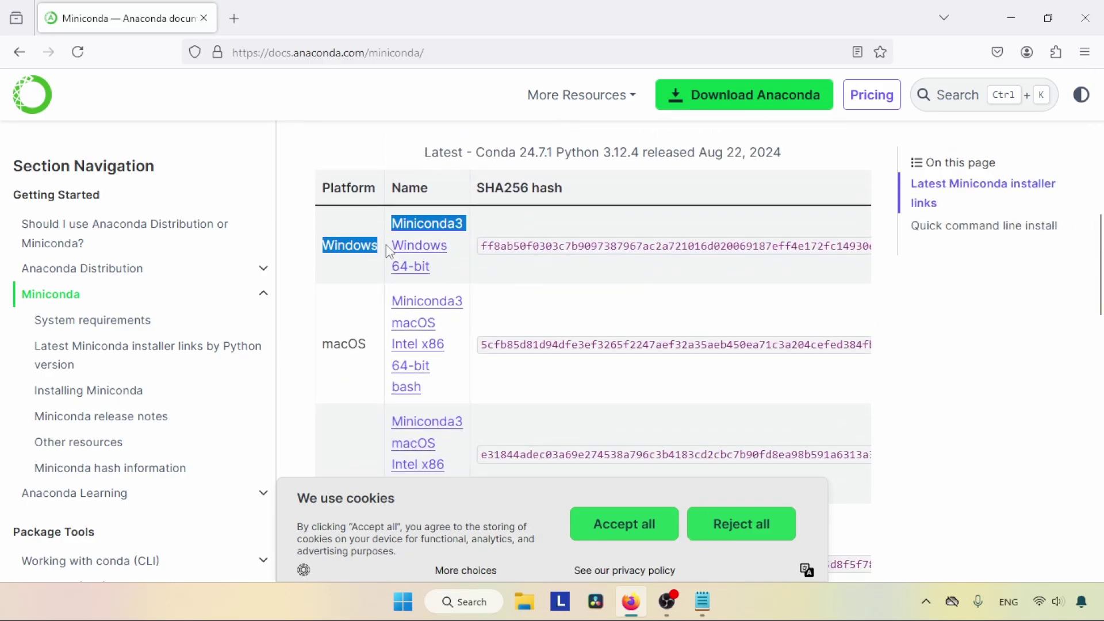
left_click(431, 232)
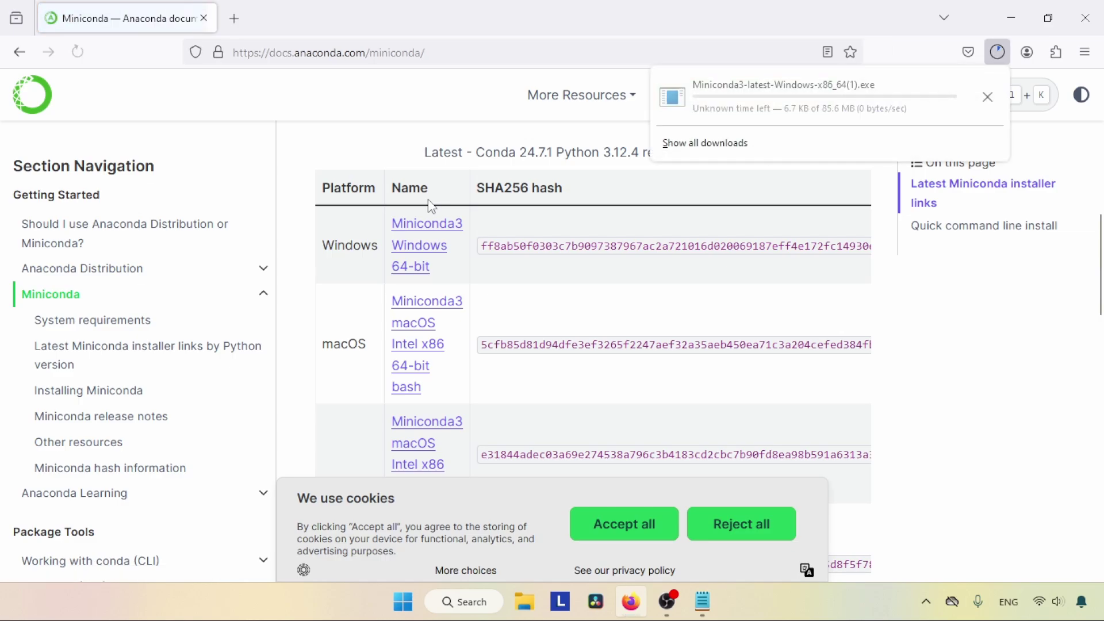
left_click(987, 99)
left_click(876, 213)
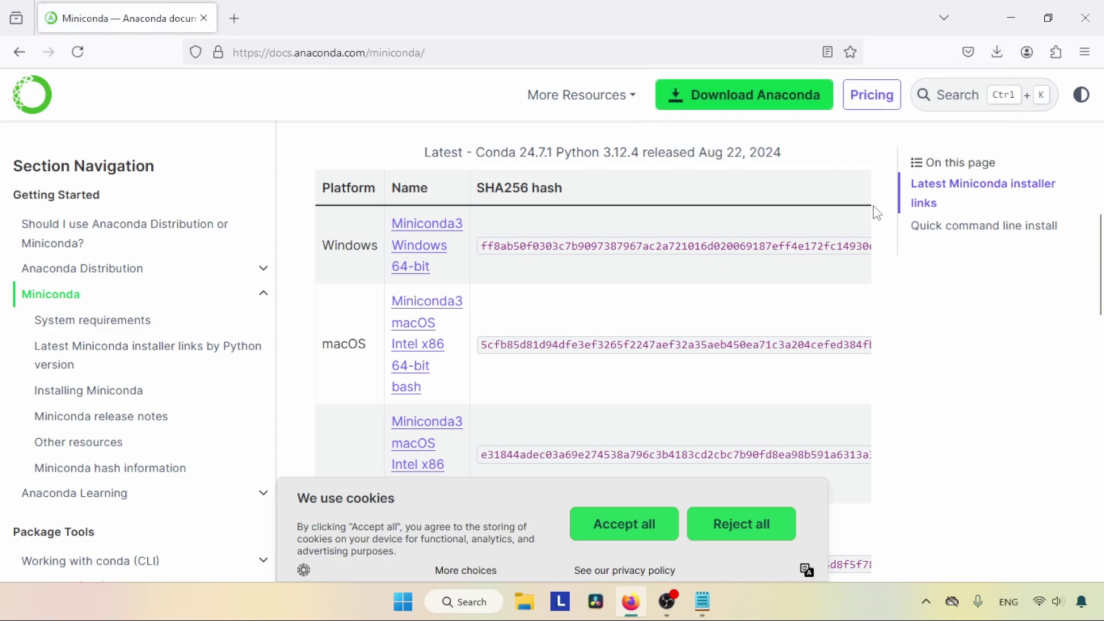
left_click(1085, 19)
- Switch to File Explorer and launch the Miniconda3-latest-Windows-x86_64 installer from the Downloads folder
left_click(528, 598)
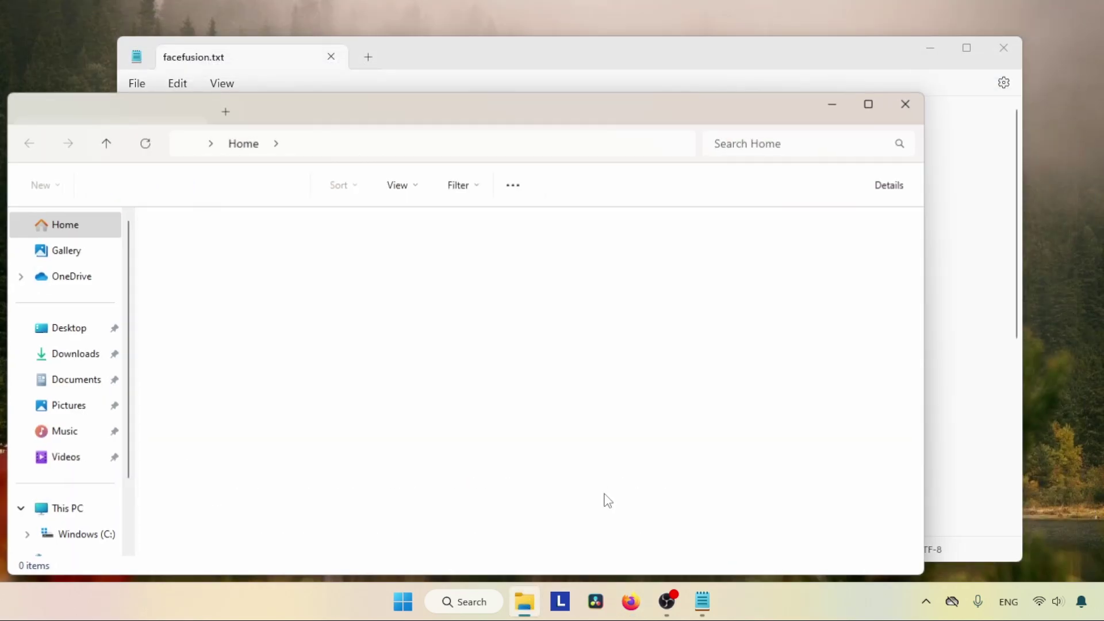
left_click(67, 361)
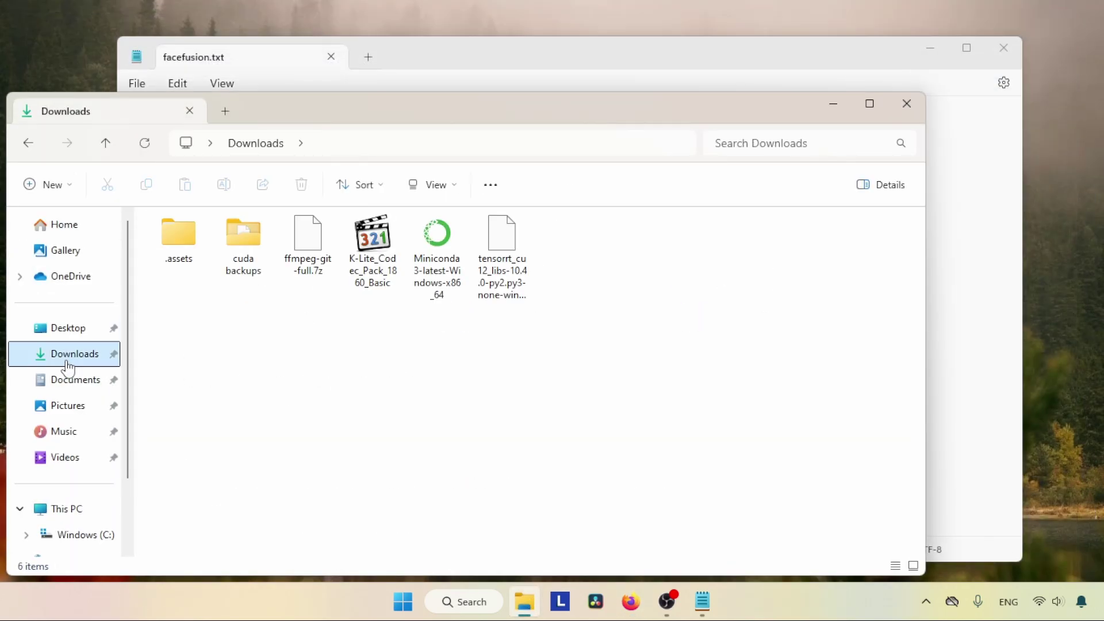
double_click(451, 269)
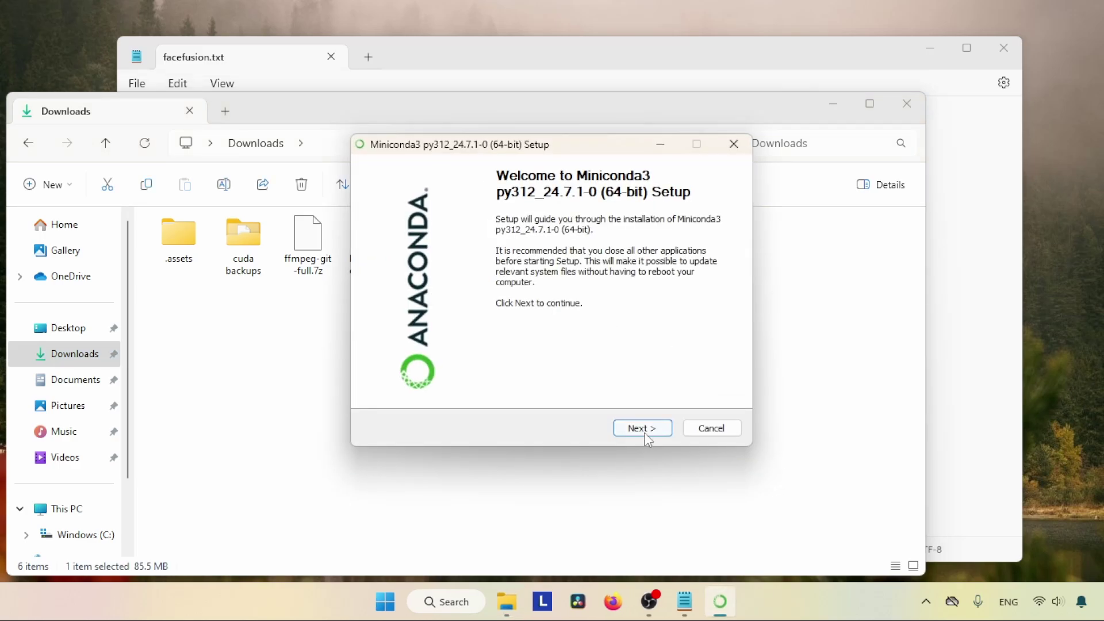
- Install Miniconda3 for Just Me, keeping the default advanced options: create shortcuts and register it as the default Python 3.12
left_click(646, 437)
left_click(646, 437)
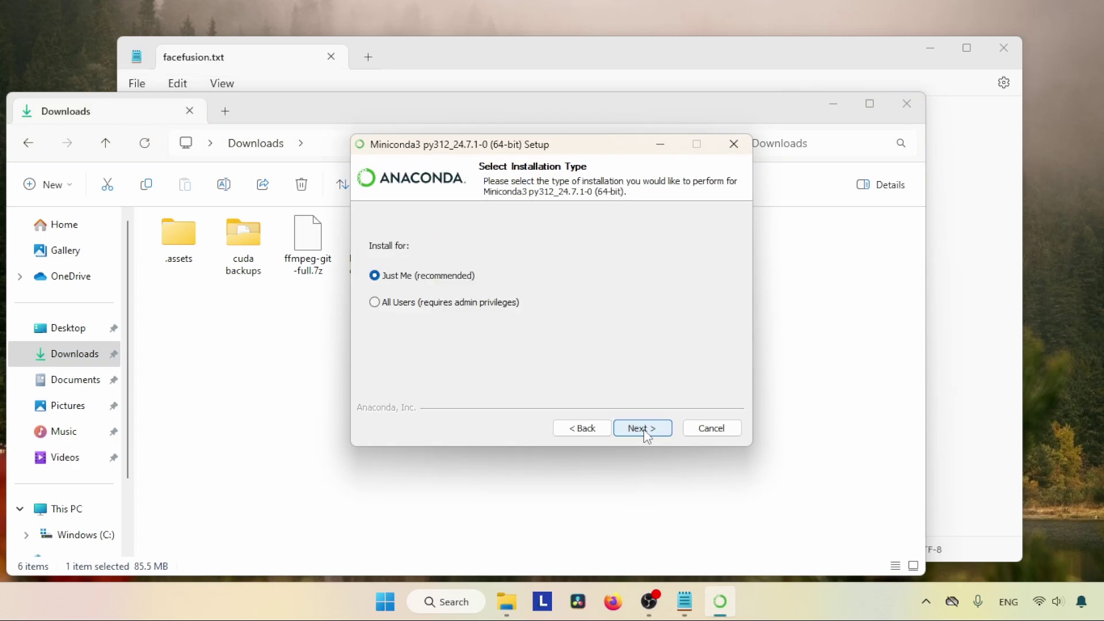
left_click(642, 428)
left_click(642, 428)
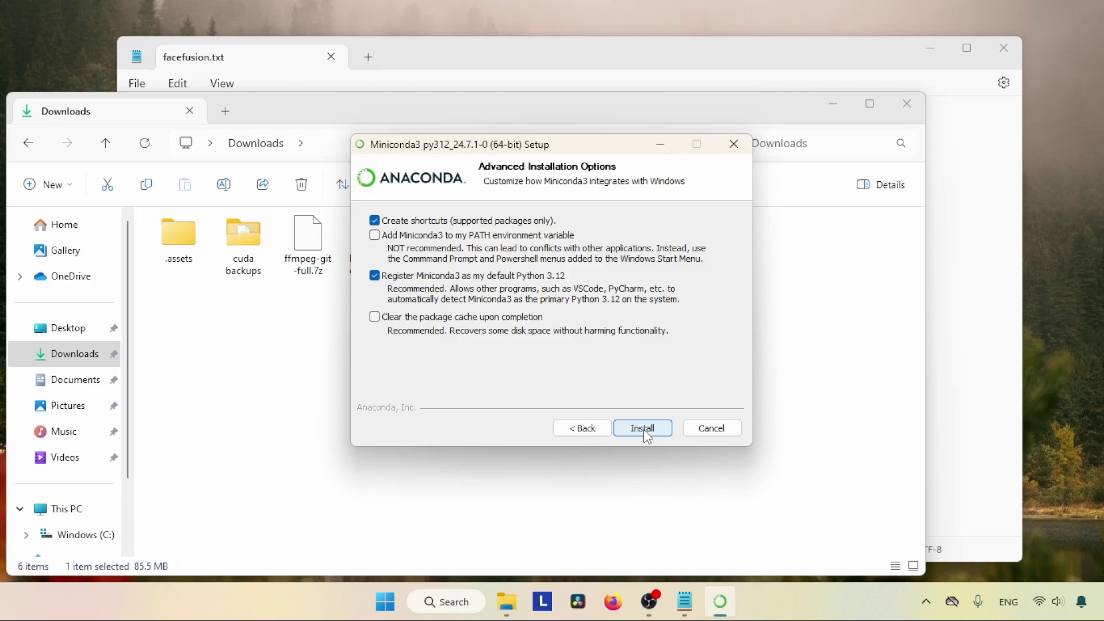
left_click(645, 433)
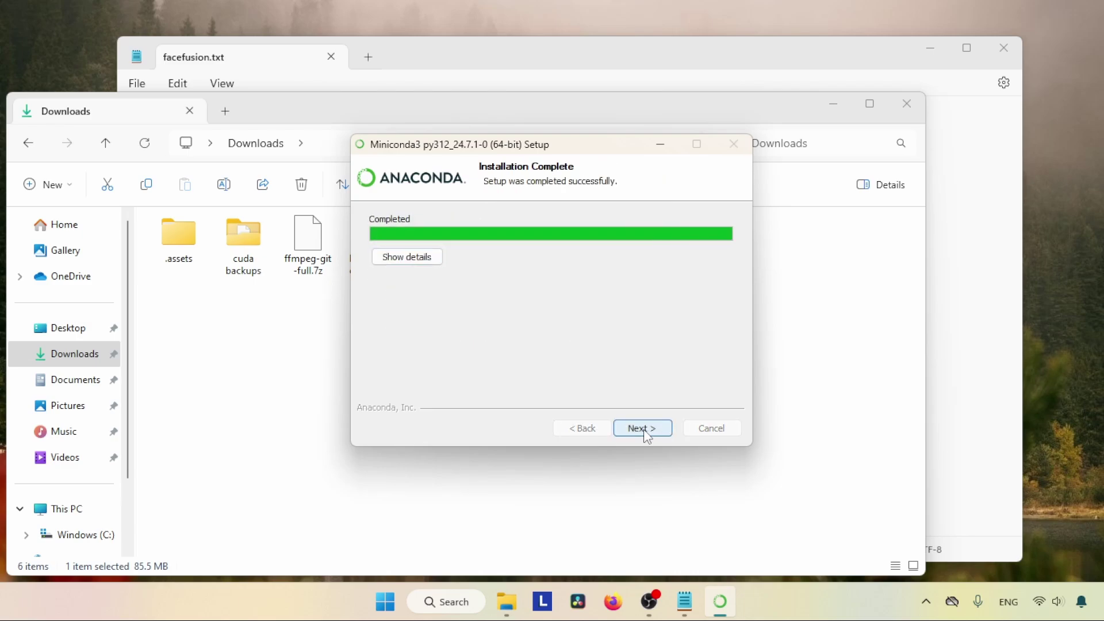
- Complete the Miniconda3 setup, toggling the two options on its final page before finishing
left_click(642, 428)
left_click(564, 310)
left_click(571, 283)
left_click(638, 426)
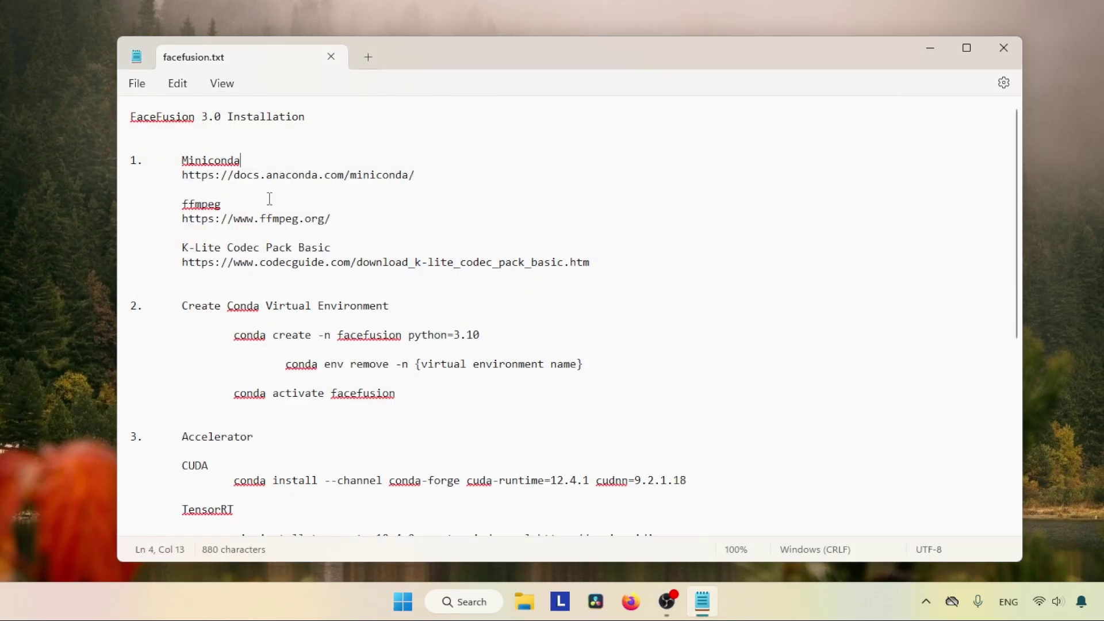
- Copy the word ffmpeg from the installation notes, search for it in Firefox and open the official FFmpeg site
double_click(190, 204)
key("ctrl+c")
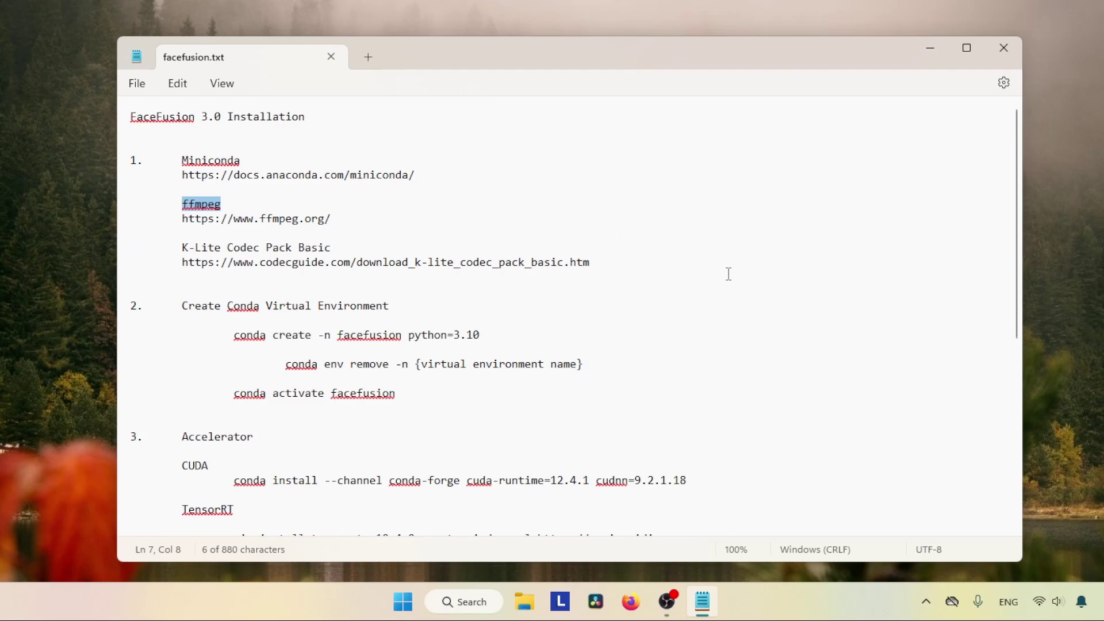
left_click(630, 602)
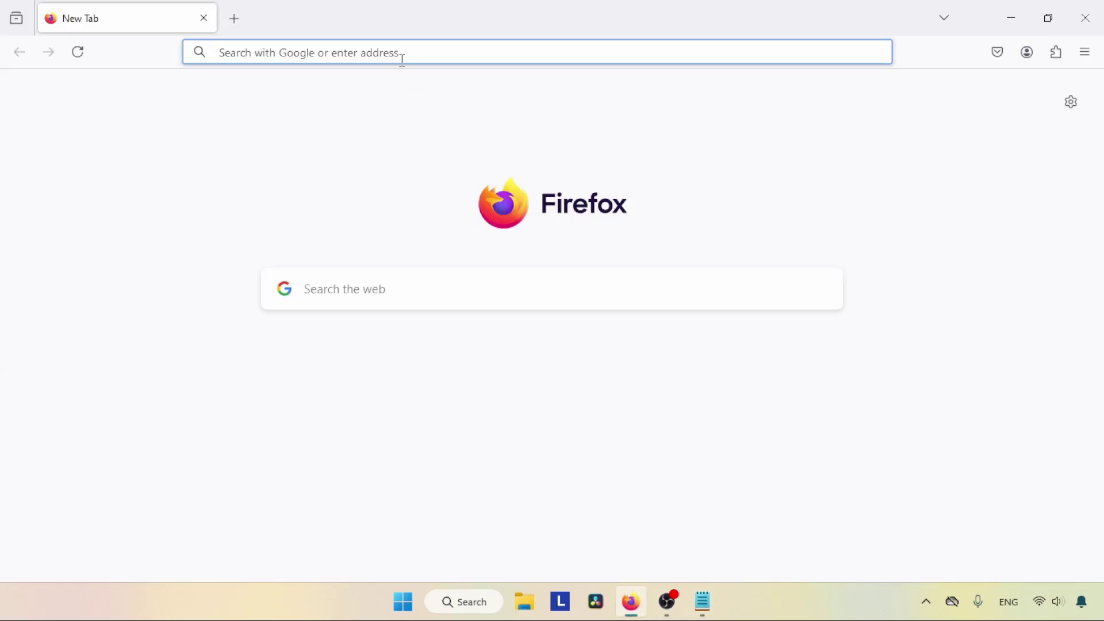
key("ctrl+v")
key("Return")
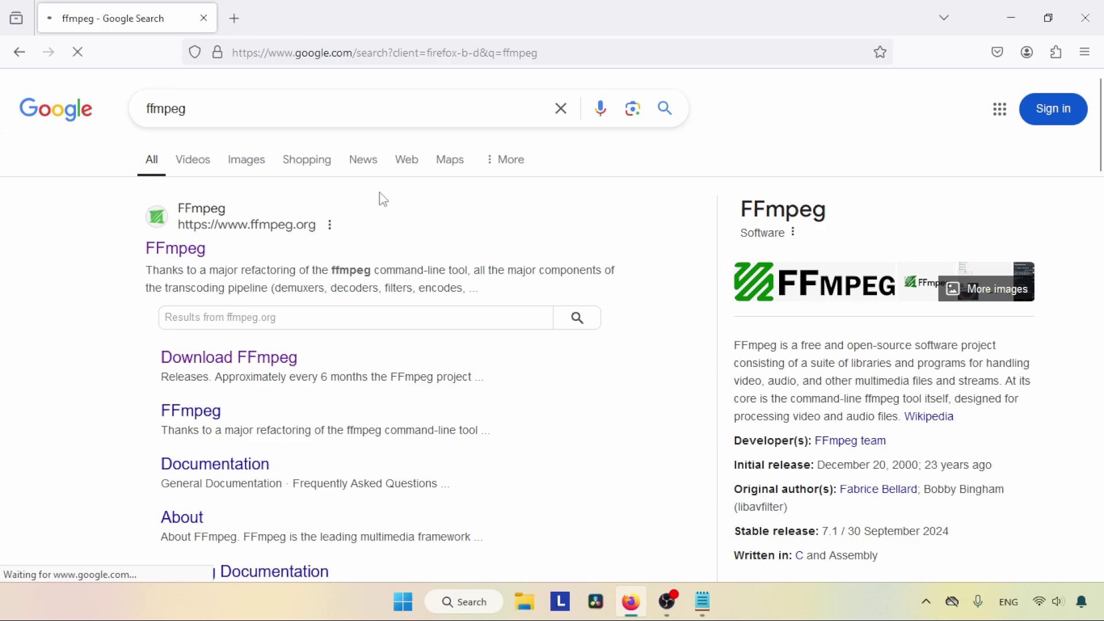
left_click(172, 254)
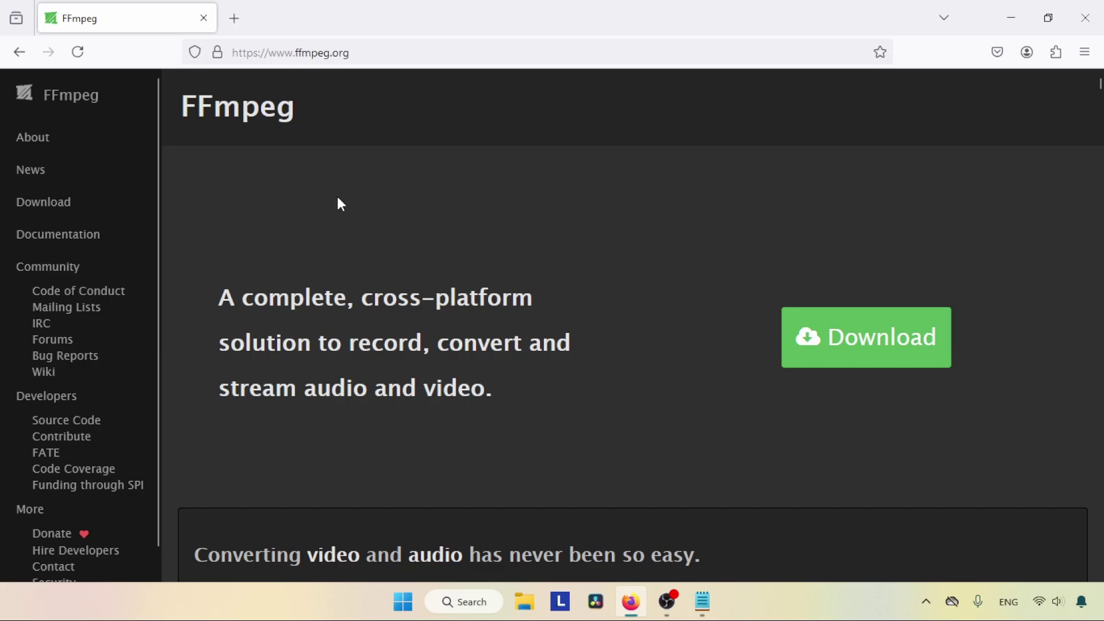
- From the FFmpeg download page, open the Windows builds from gyan.dev
left_click(843, 339)
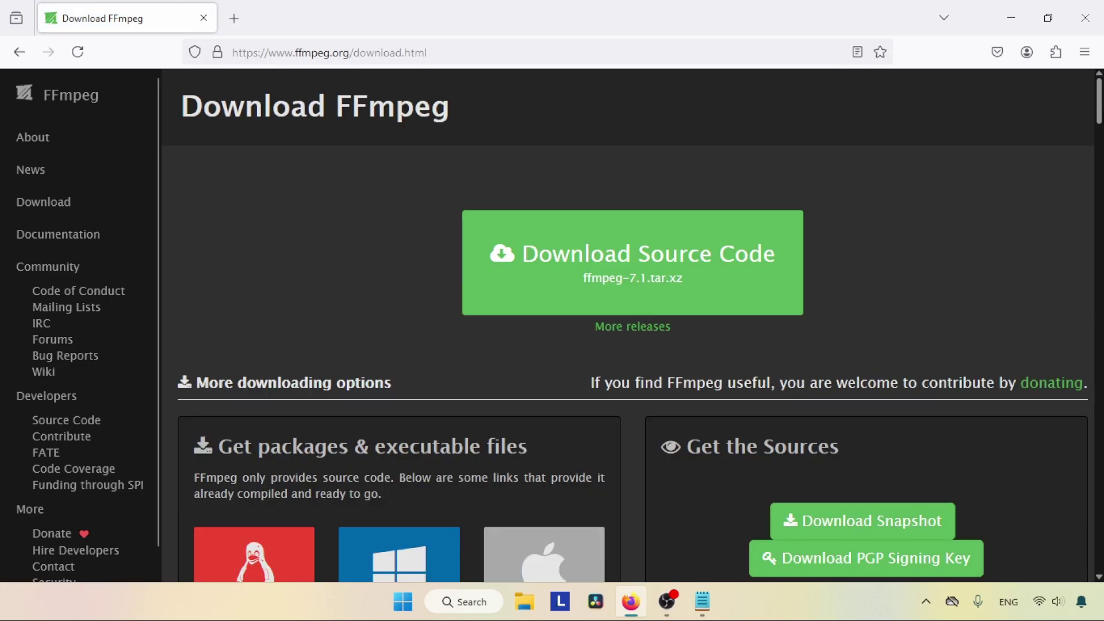
scroll(632, 322, "down", 5)
mouse_move(418, 265)
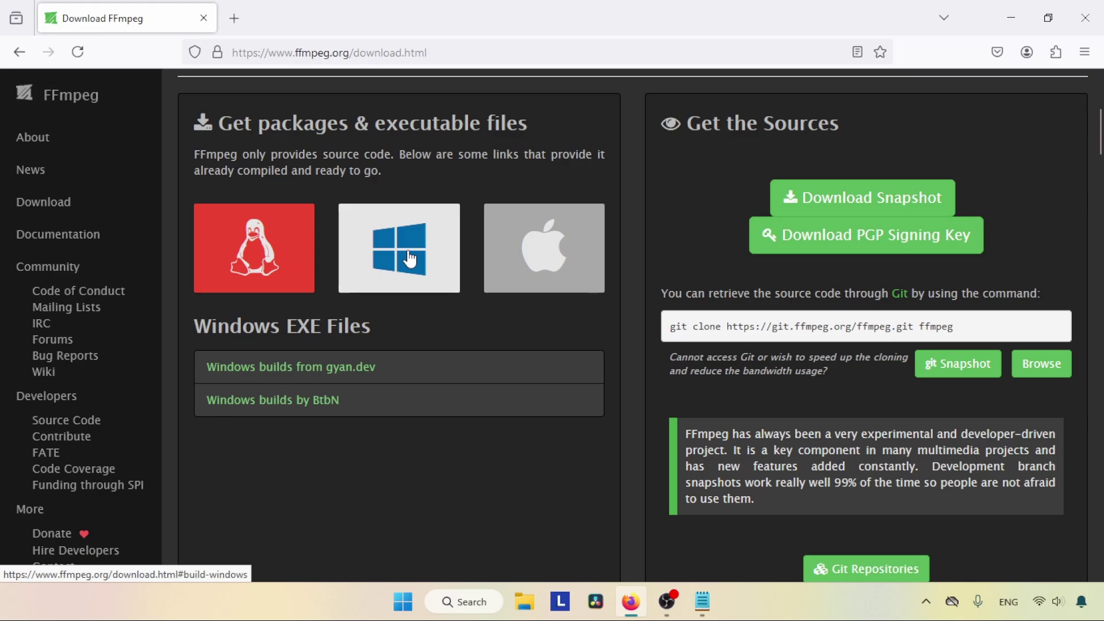
left_click(362, 371)
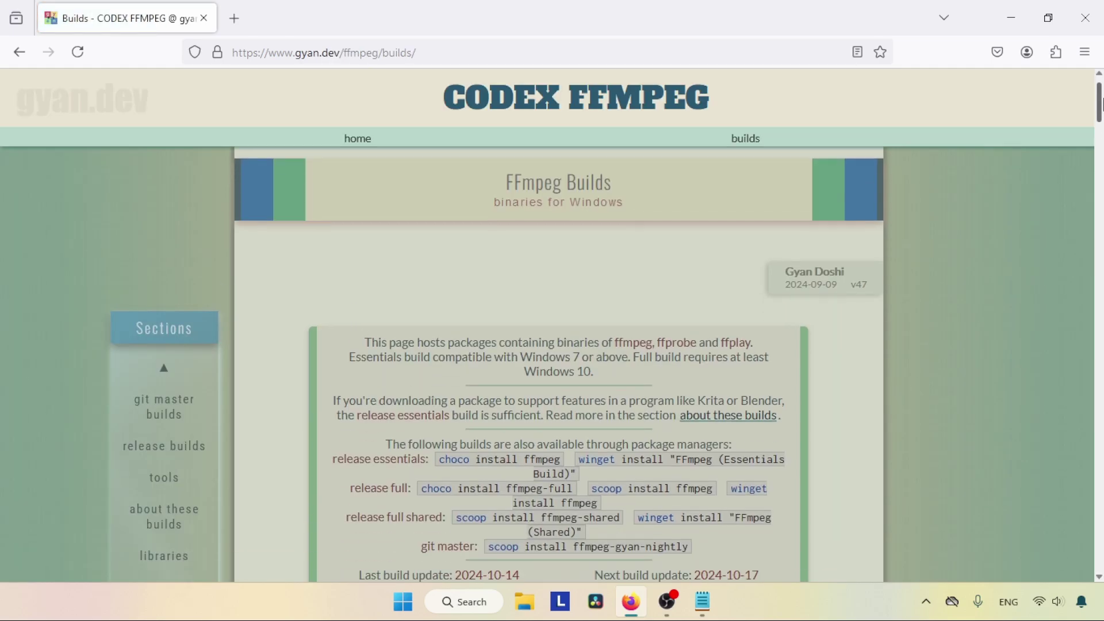
- Start downloading ffmpeg-git-full.7z from the git master builds section, cancel the transfer and close the browser
scroll(387, 205, "down", 7)
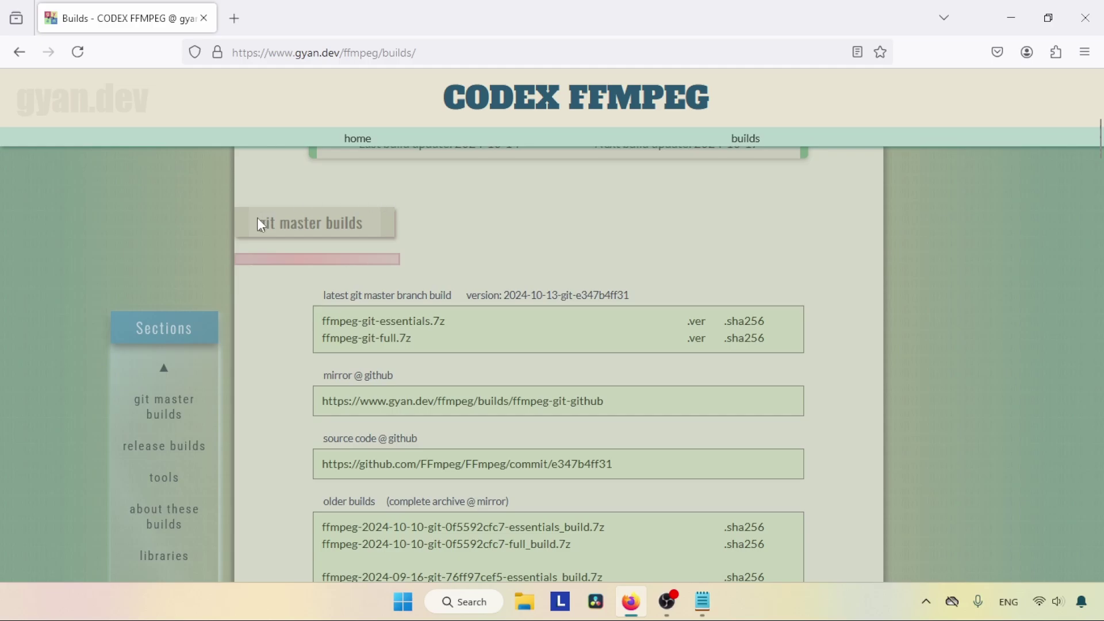
left_click_drag(261, 224, 370, 226)
left_click(325, 350)
left_click_drag(416, 336, 322, 340)
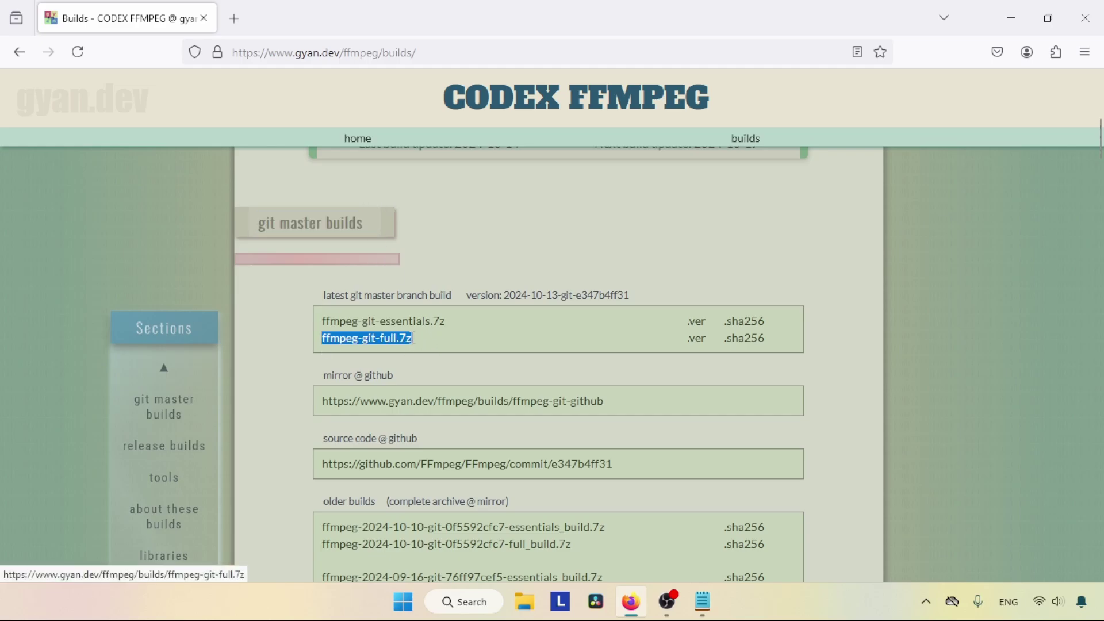
left_click(380, 350)
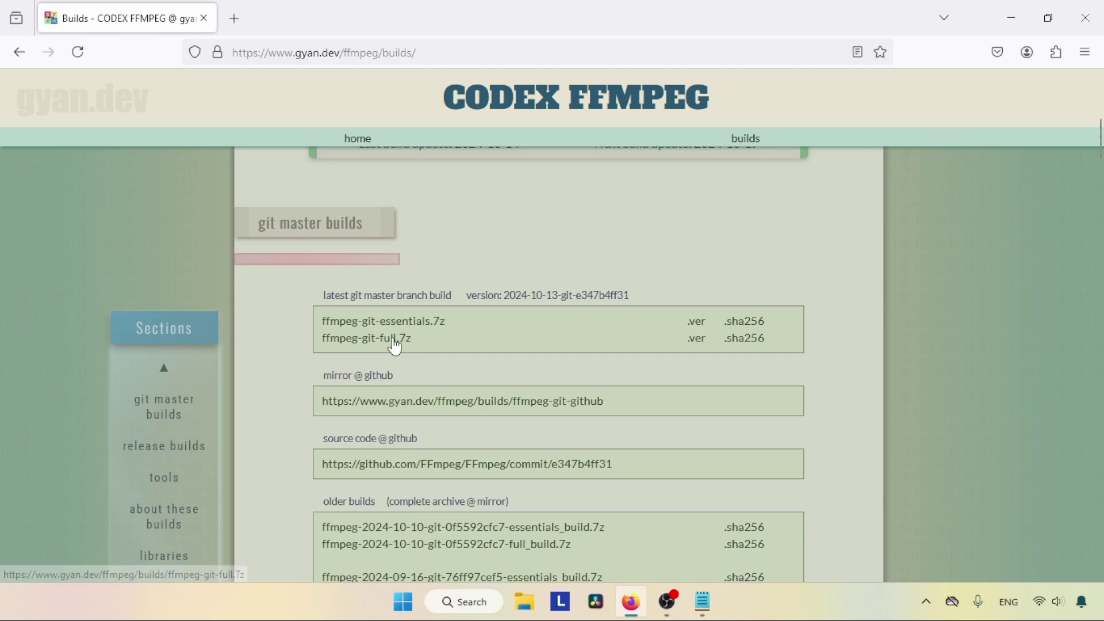
left_click(397, 343)
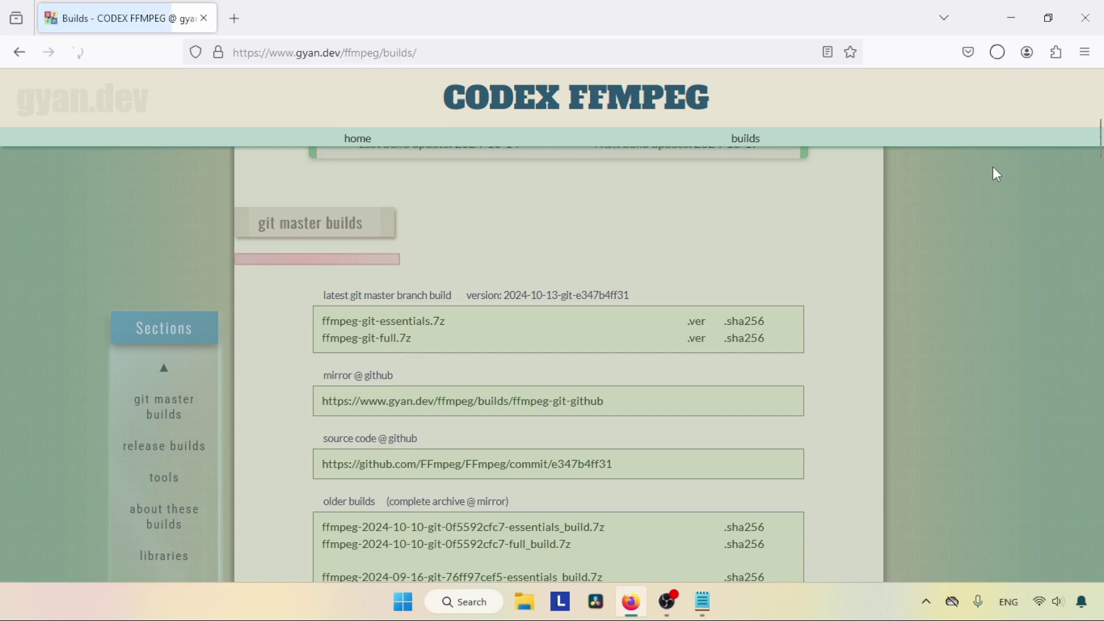
left_click(988, 98)
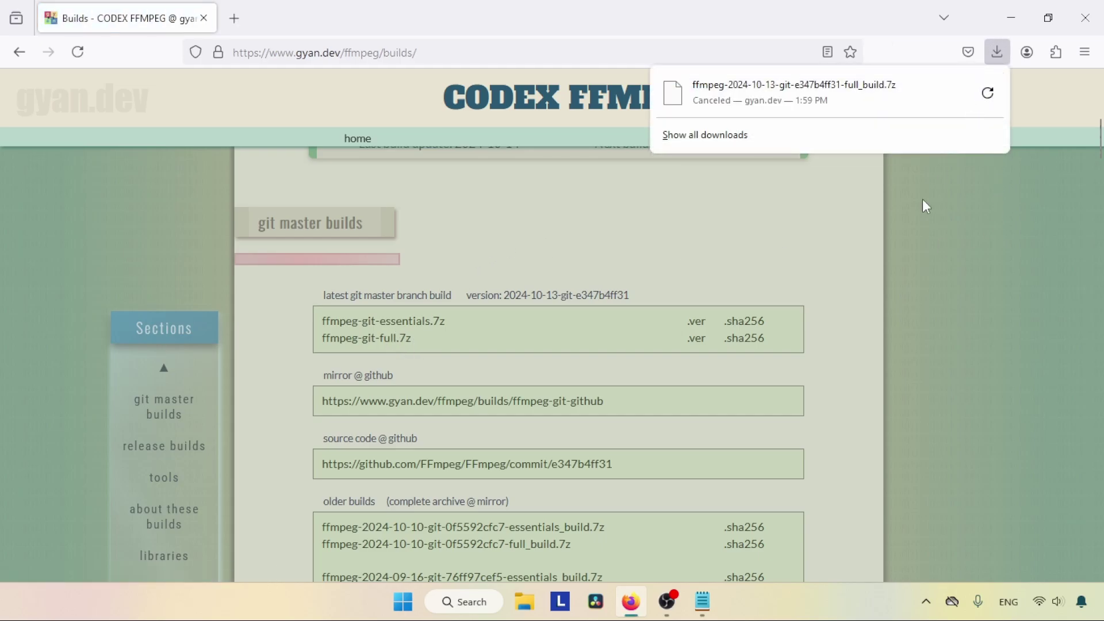
left_click(892, 284)
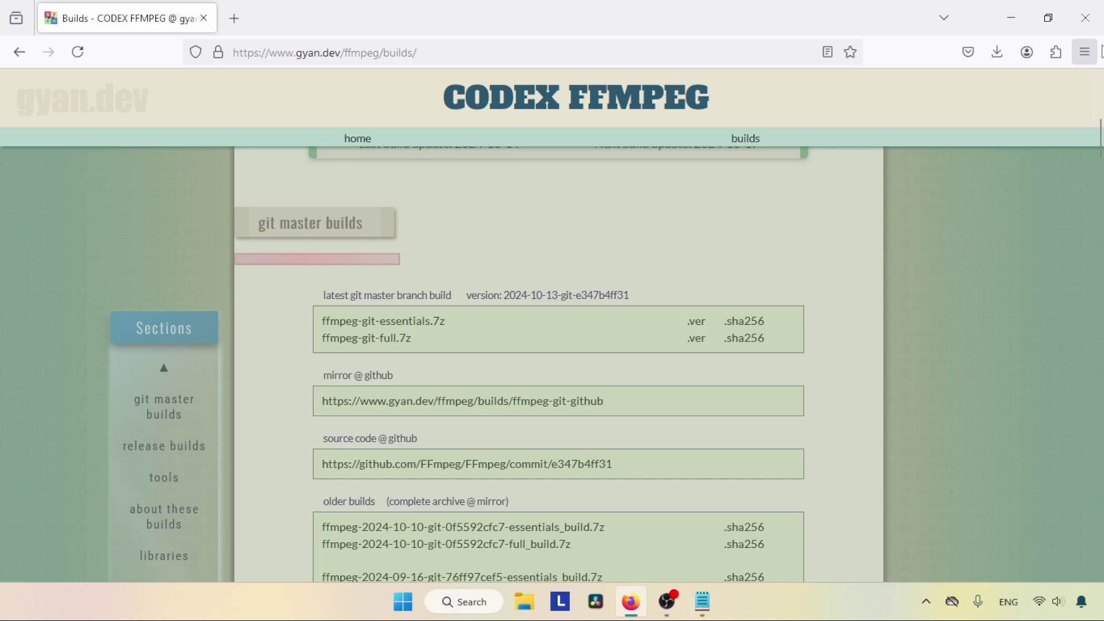
left_click(1085, 18)
- Switch to File Explorer and extract ffmpeg-git-full.7z into an ffmpeg-git-full folder inside Downloads, showing the extracted files when complete
left_click(524, 601)
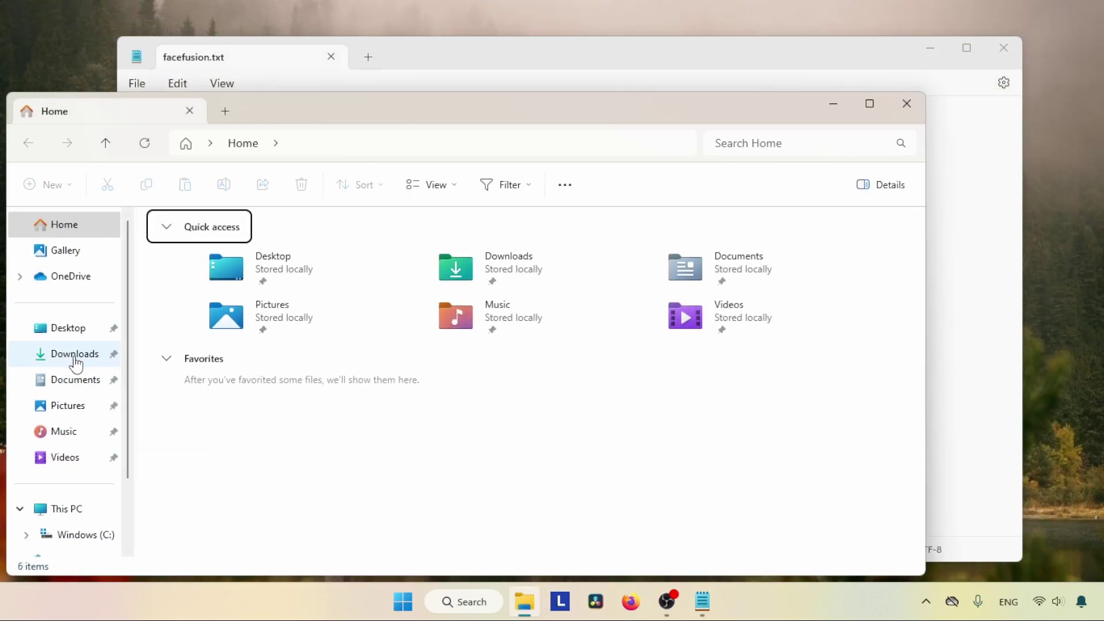
left_click(75, 356)
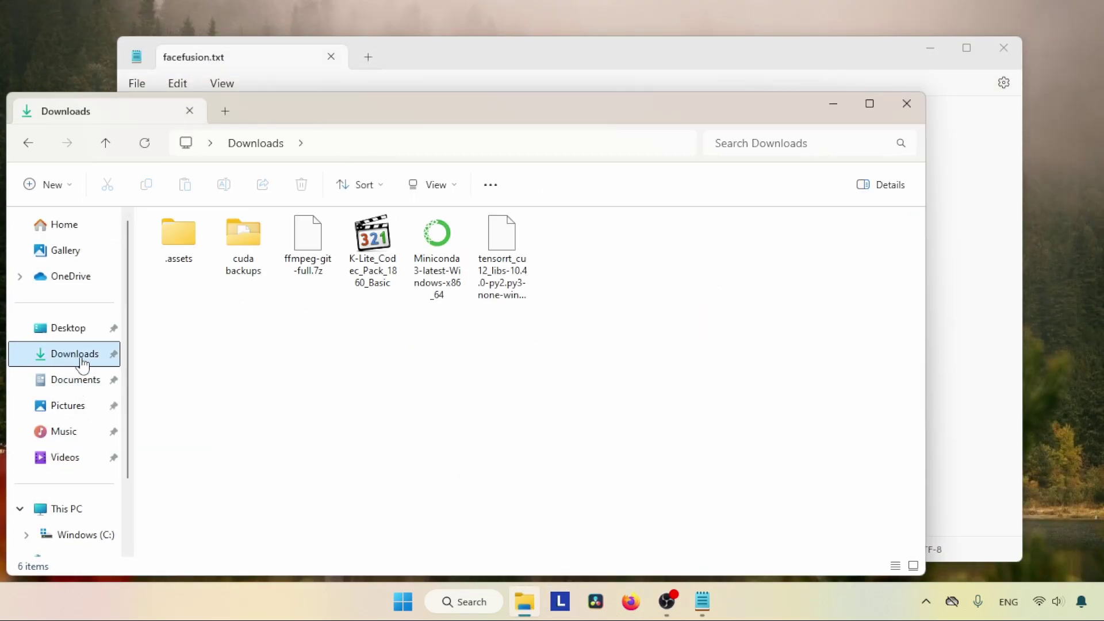
left_click(313, 240)
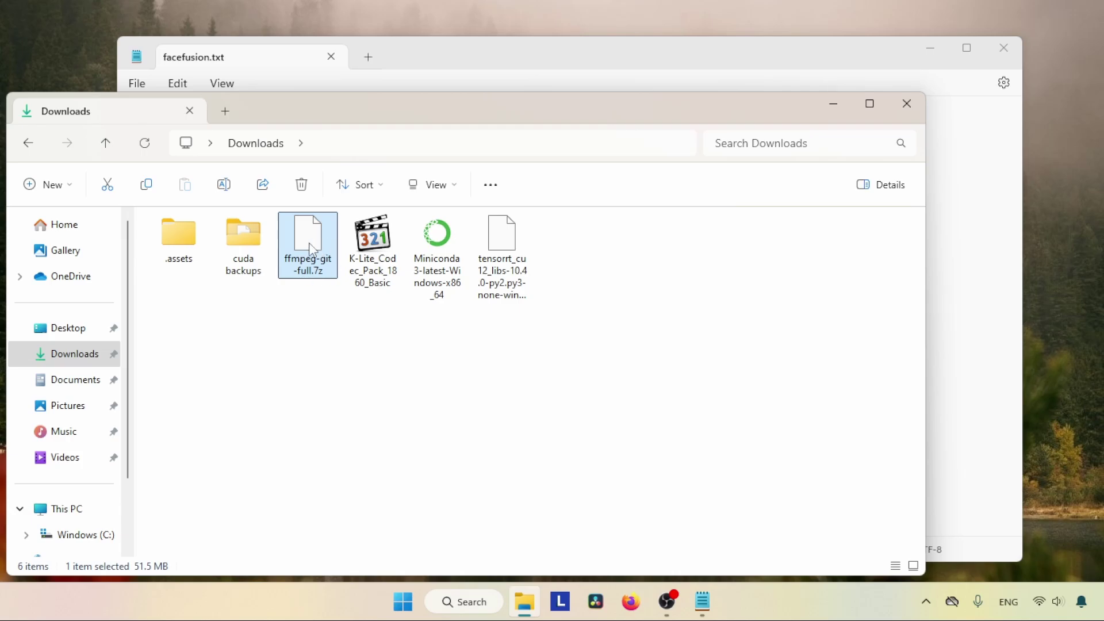
right_click(309, 247)
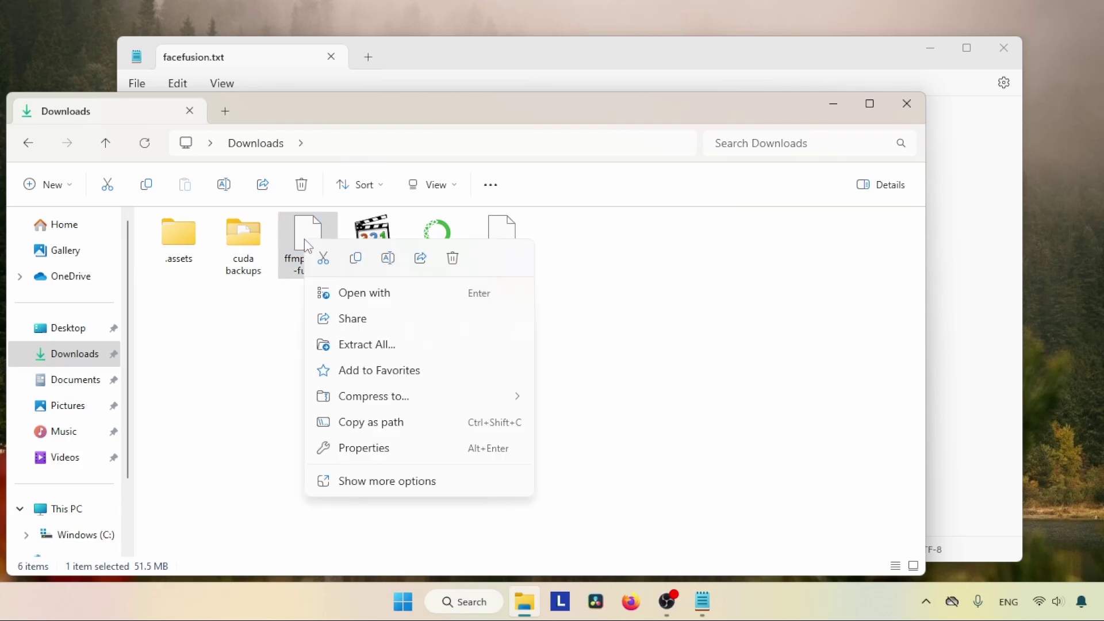
left_click(411, 345)
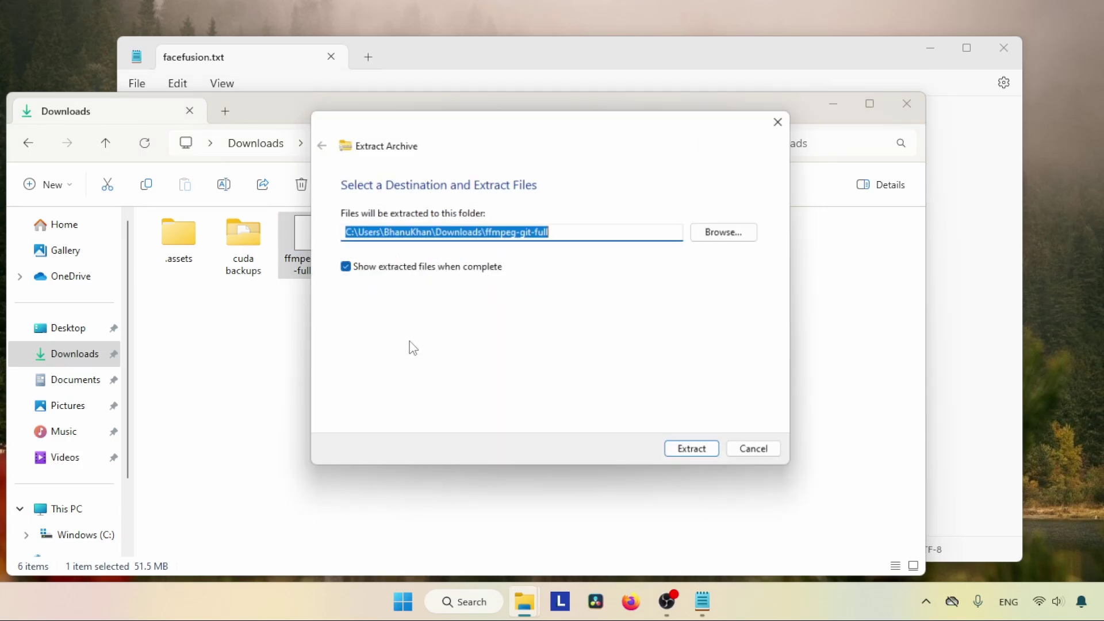
left_click(709, 457)
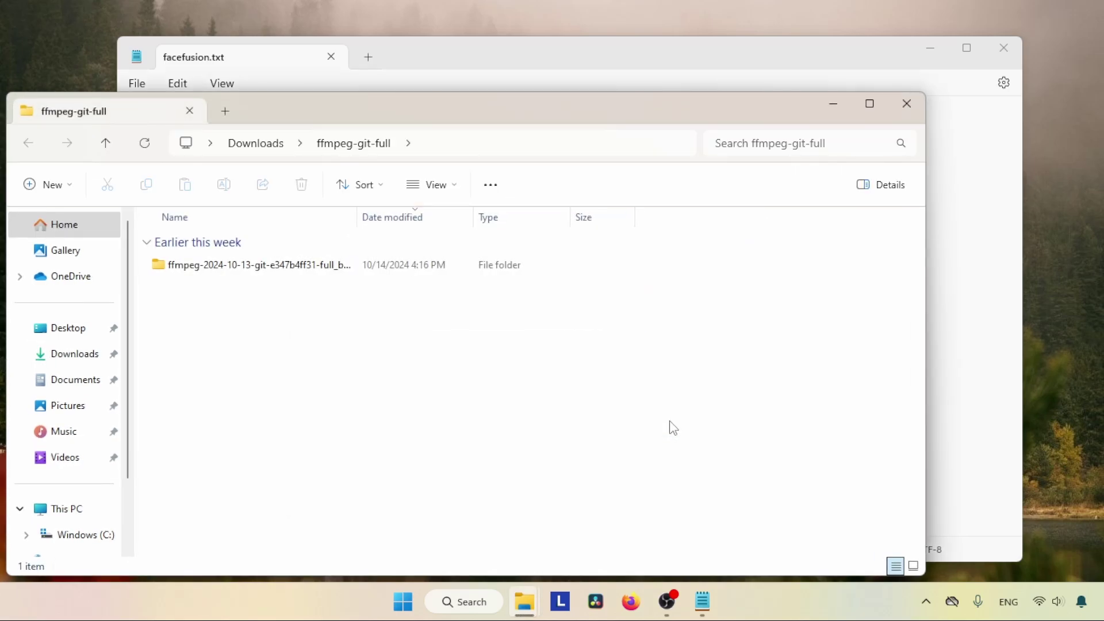
- Open the bin folder inside the extracted ffmpeg full build and copy the ffmpeg, ffplay and ffprobe applications
left_click_drag(472, 117, 577, 83)
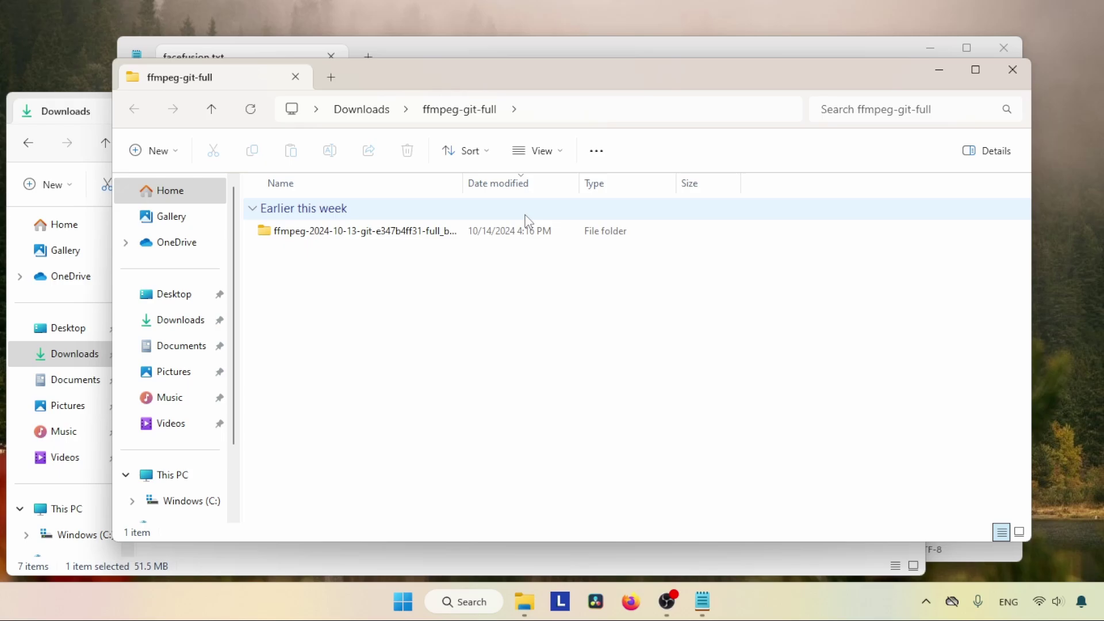
double_click(395, 232)
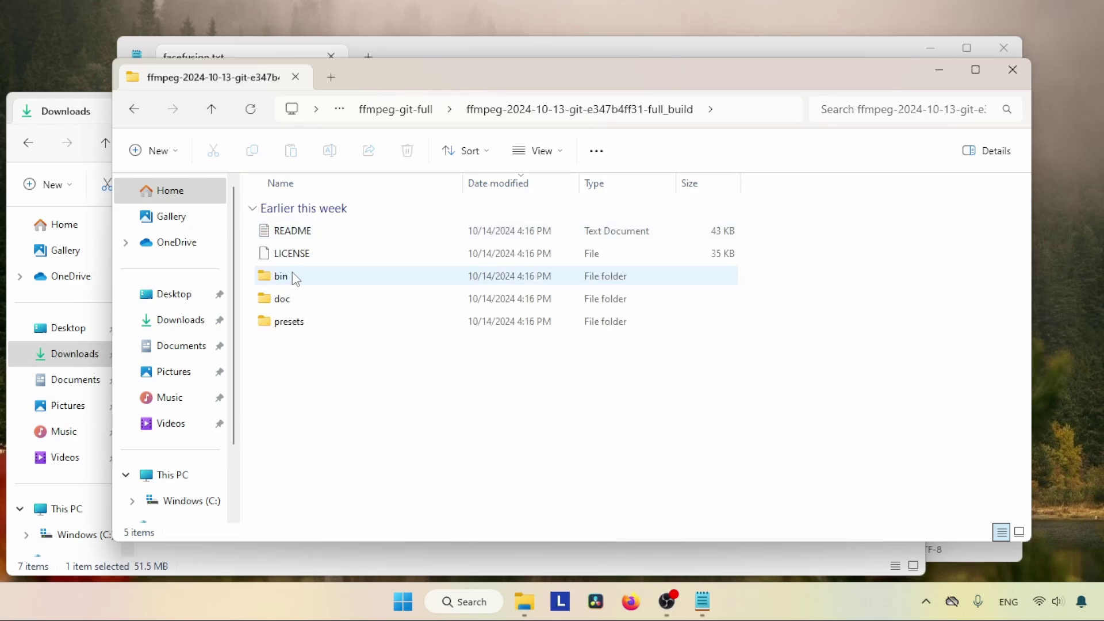
left_click(290, 279)
double_click(290, 279)
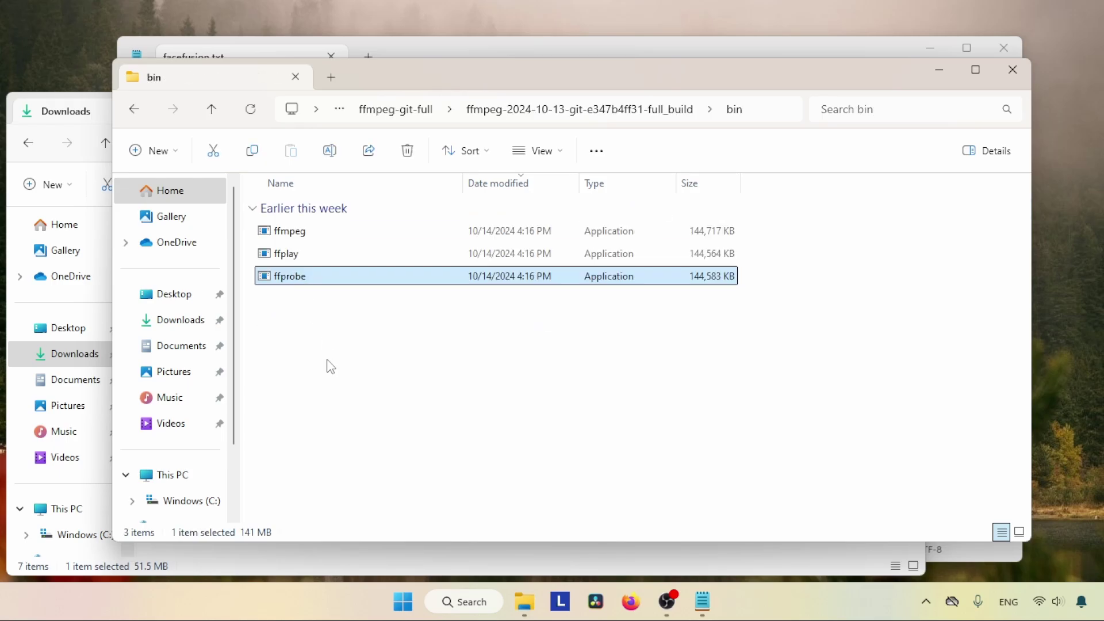
left_click_drag(327, 363, 535, 208)
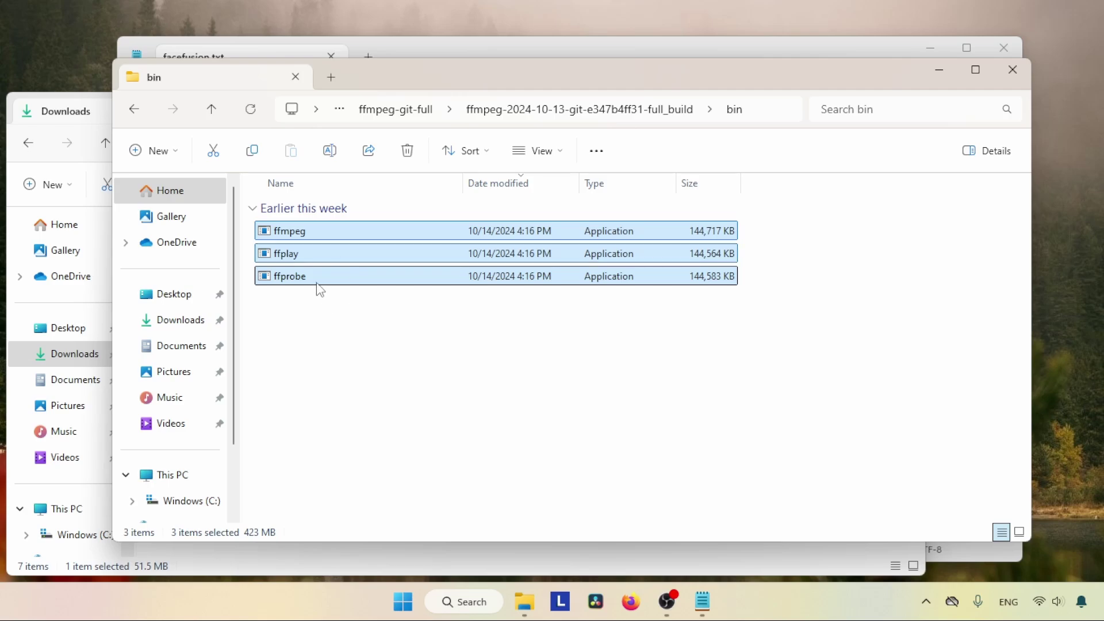
right_click(335, 235)
left_click(386, 251)
- Paste the three FFmpeg applications into C:\Windows with administrator permission for all items, and close that folder window
scroll(172, 345, "down", 2)
left_click(185, 419)
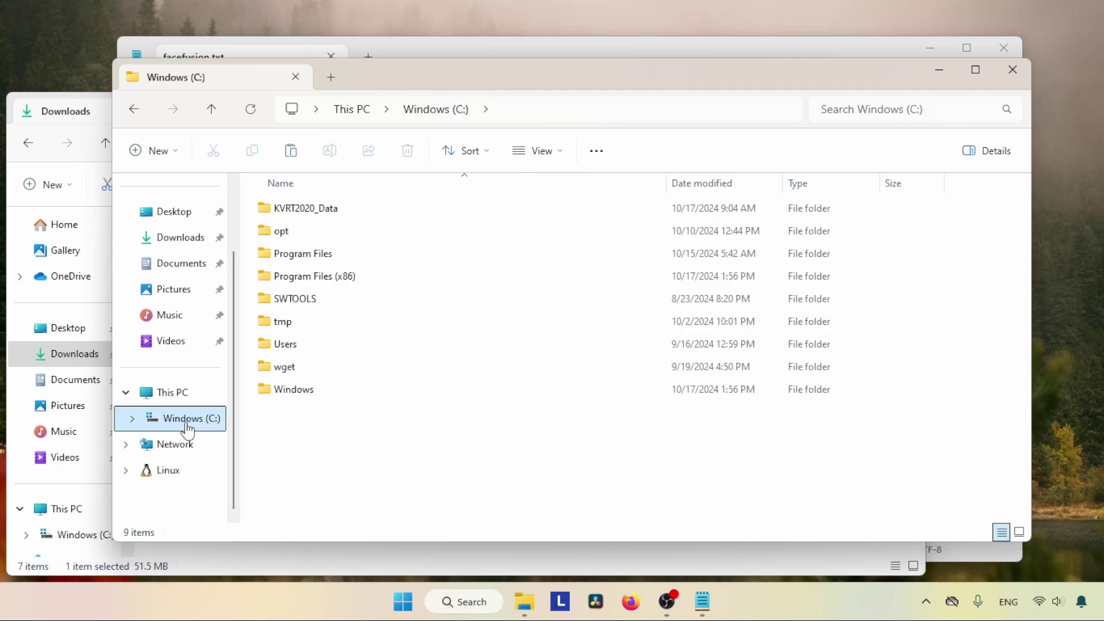
double_click(313, 389)
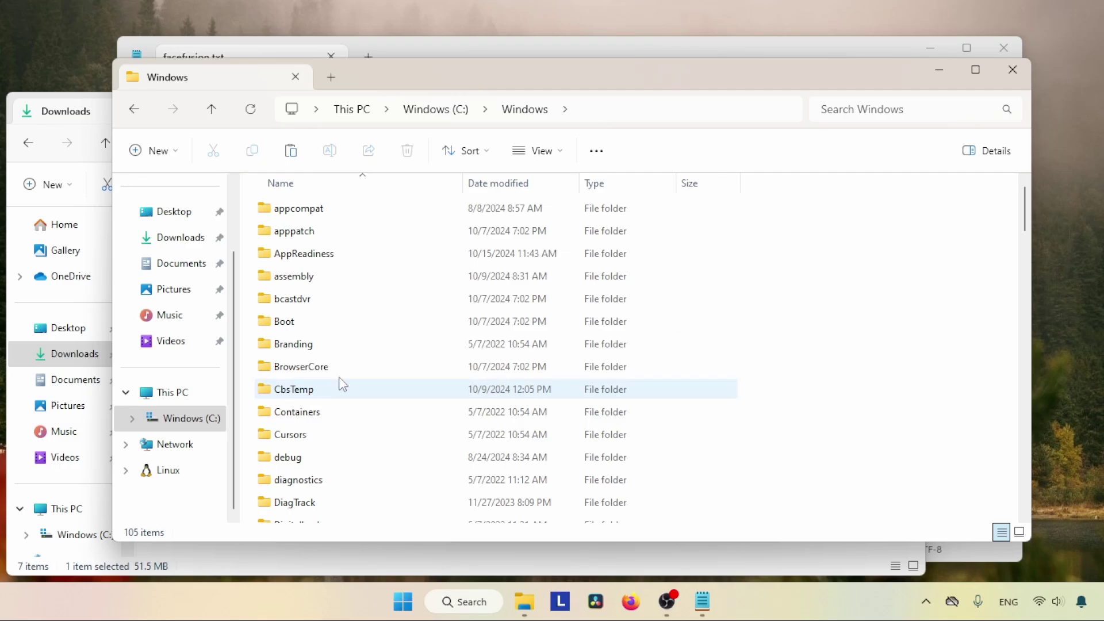
right_click(851, 242)
left_click(867, 256)
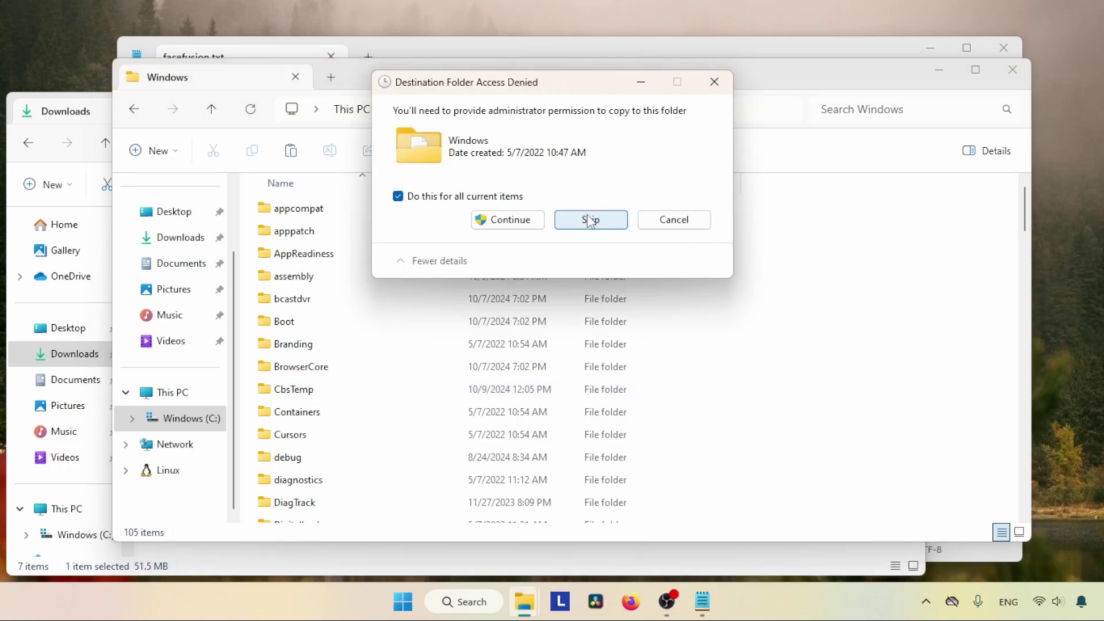
left_click(500, 221)
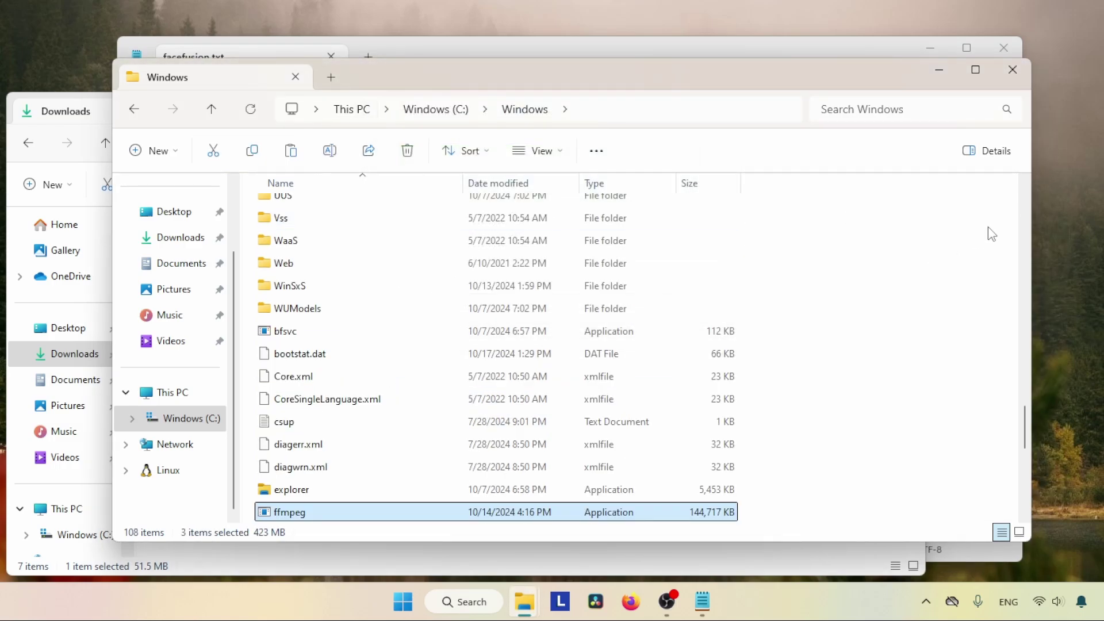
left_click(1012, 70)
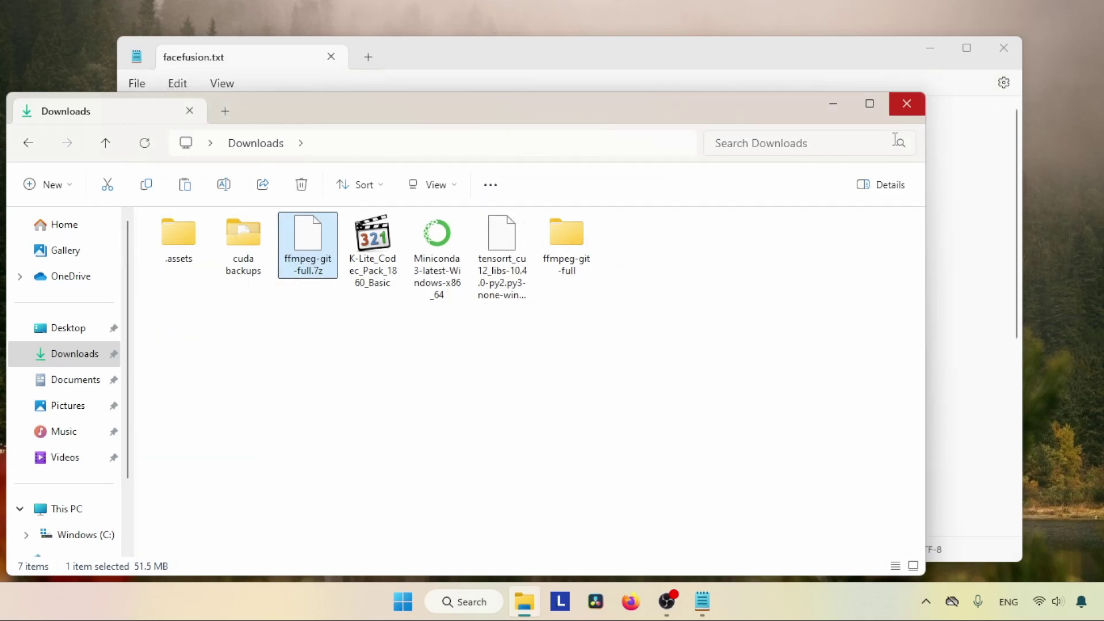
- Switch to Command Prompt, run ffmpeg to check the installation, and close the prompt and the Downloads window
left_click(679, 314)
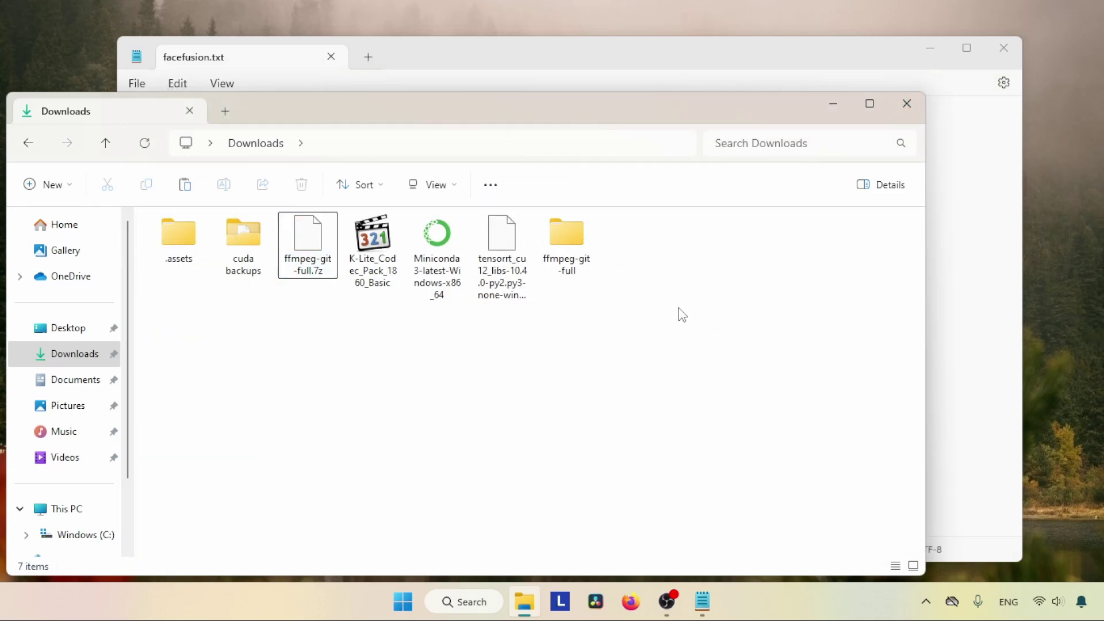
key("super")
type("co")
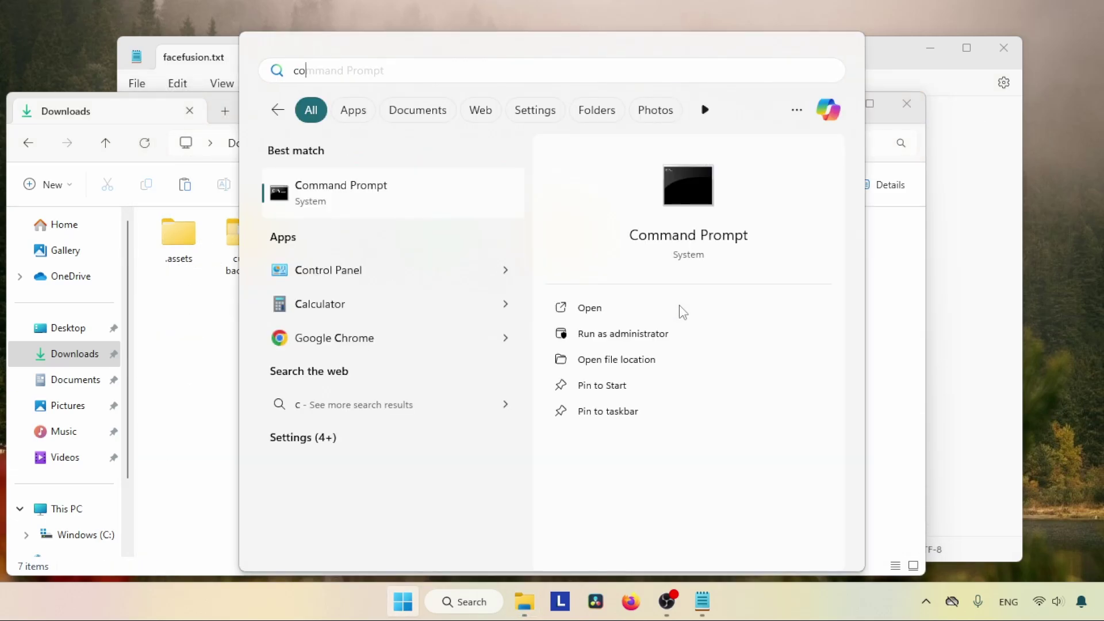
left_click(419, 189)
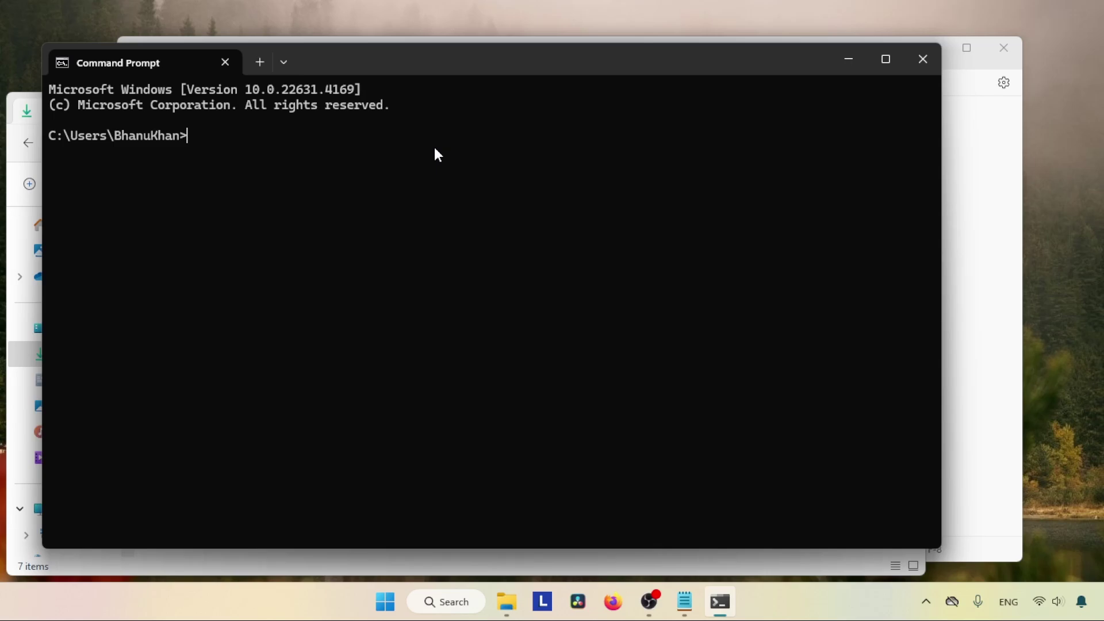
key("Return")
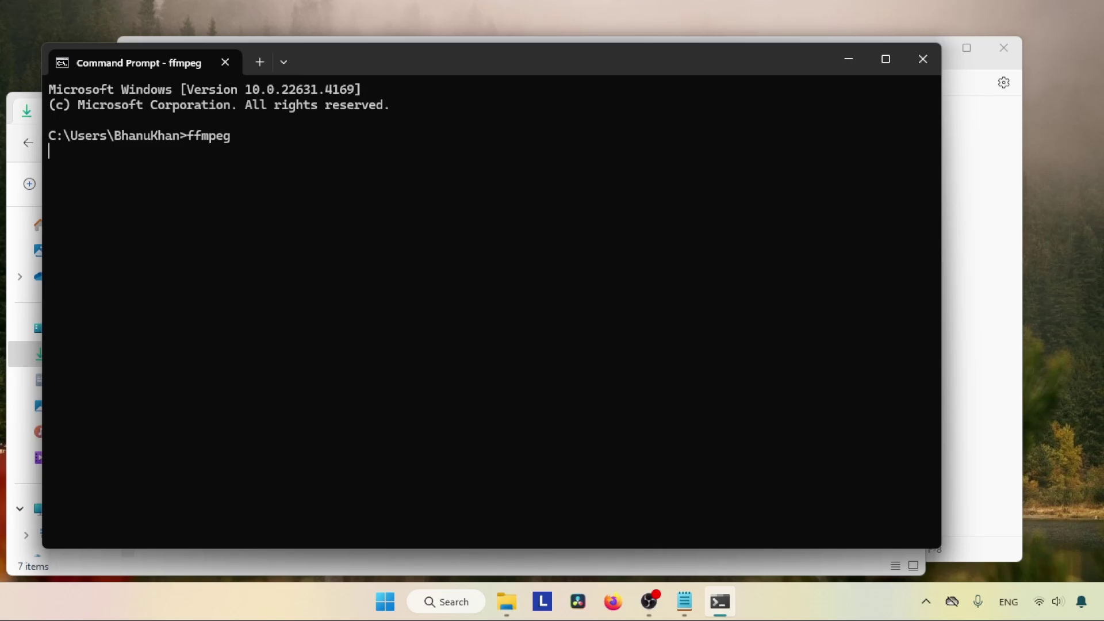
scroll(936, 269, "up", 1)
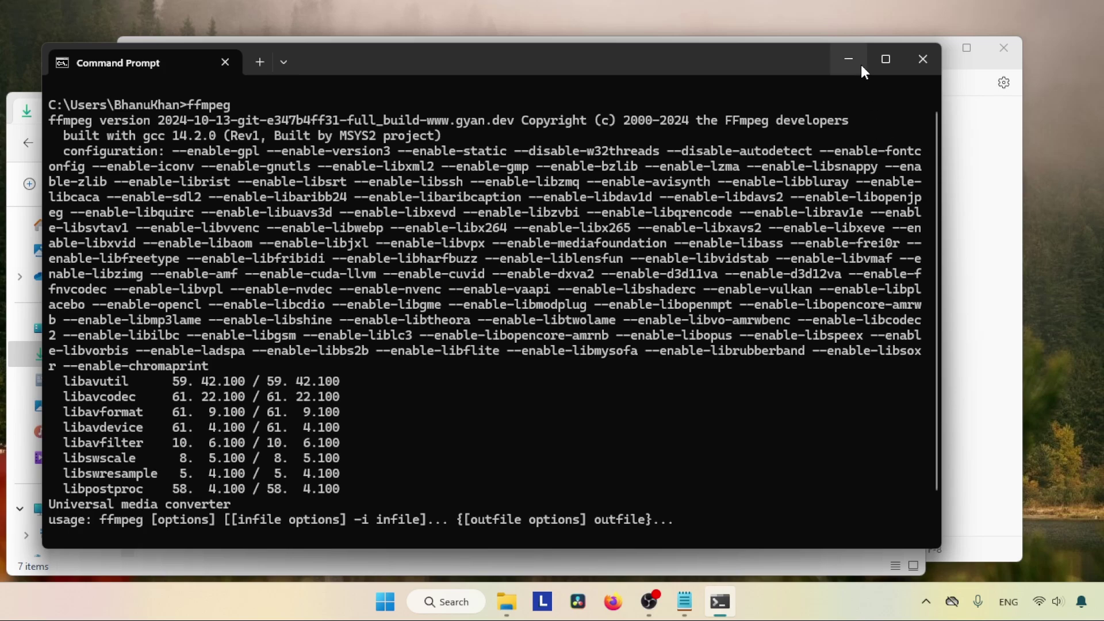
left_click(909, 58)
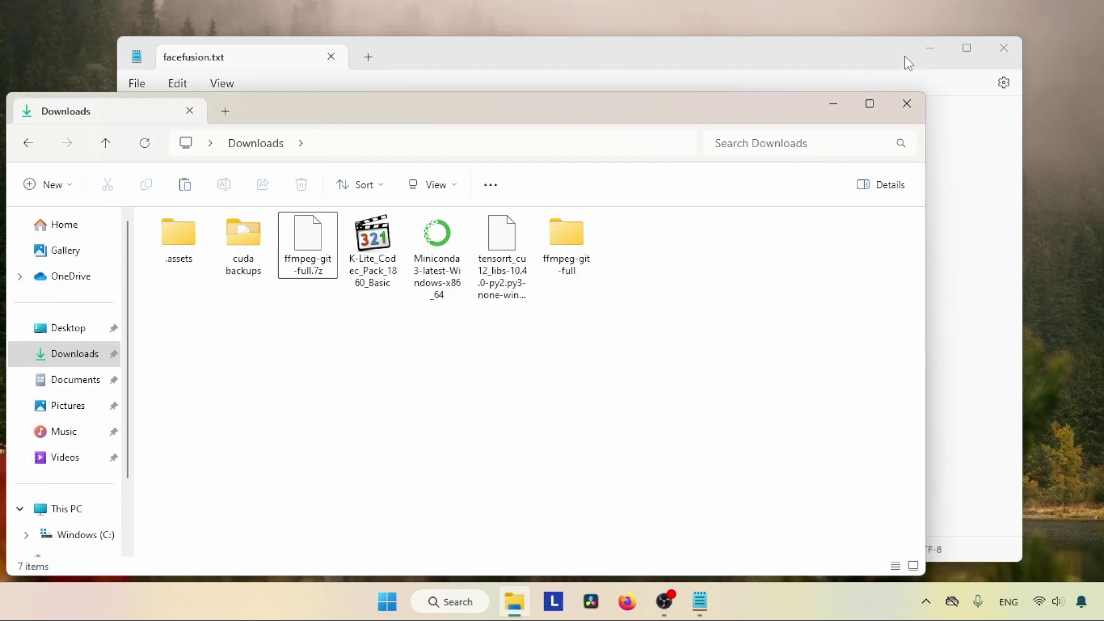
left_click(893, 106)
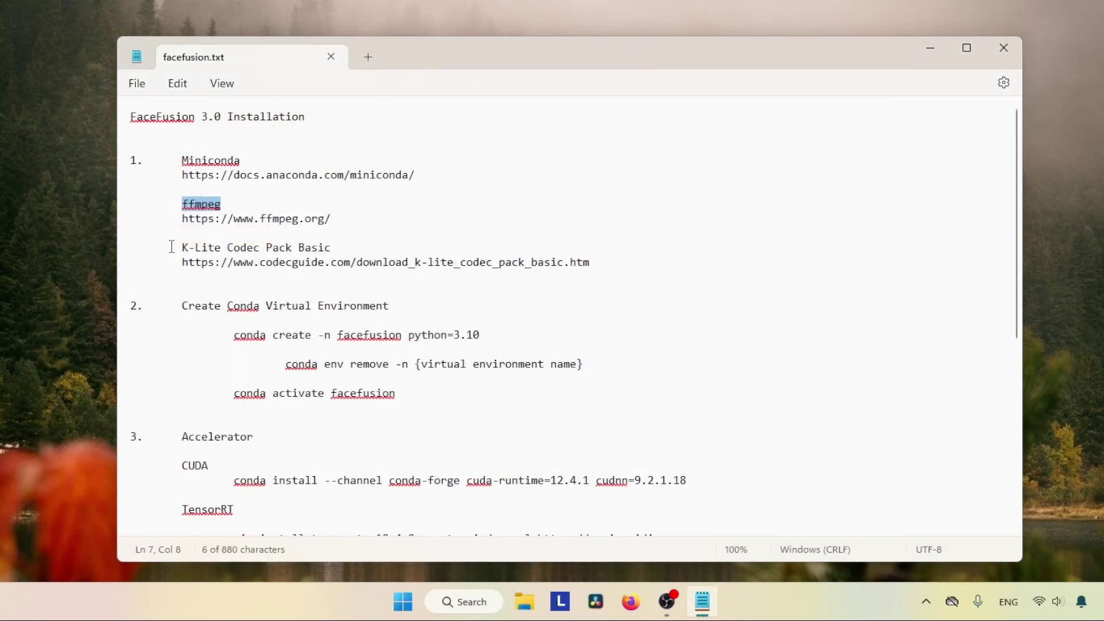
- Switch to Firefox, search for "k lite codec pack basic" and open the Codec Guide download page
left_click_drag(171, 246, 347, 247)
left_click(631, 601)
type("k")
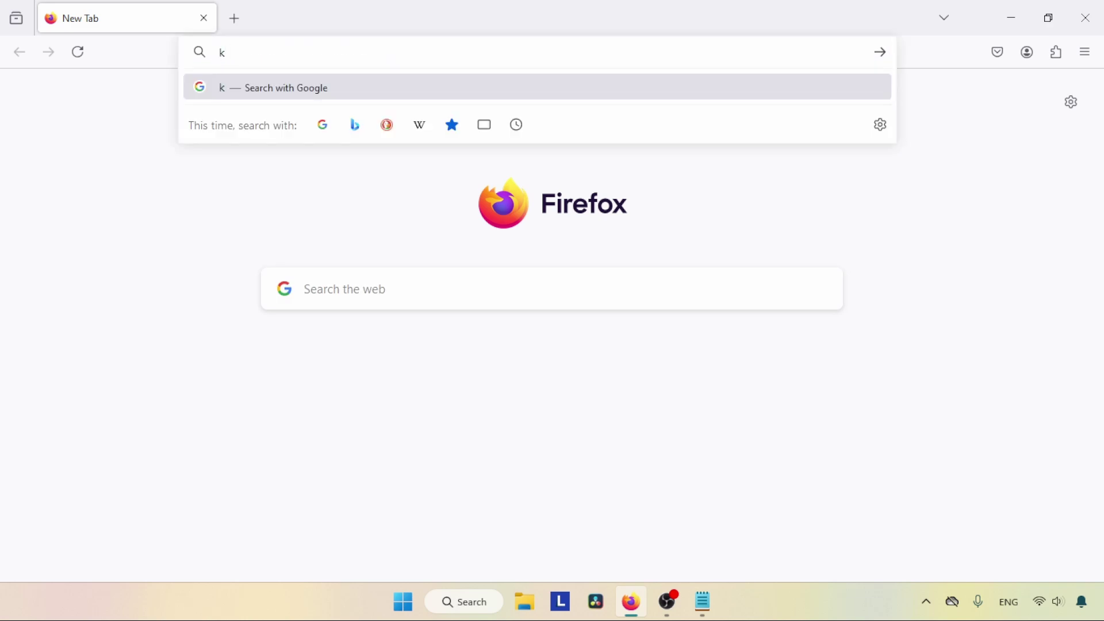
type(" lite codec back basic")
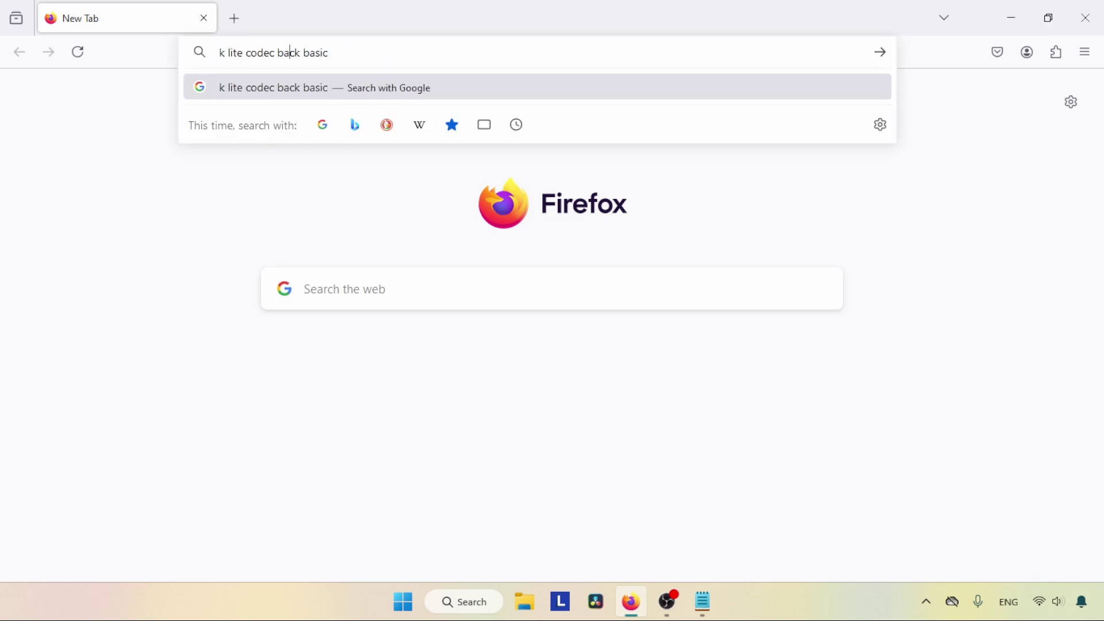
left_click(292, 52)
key("BackSpace")
type("p")
key("Return")
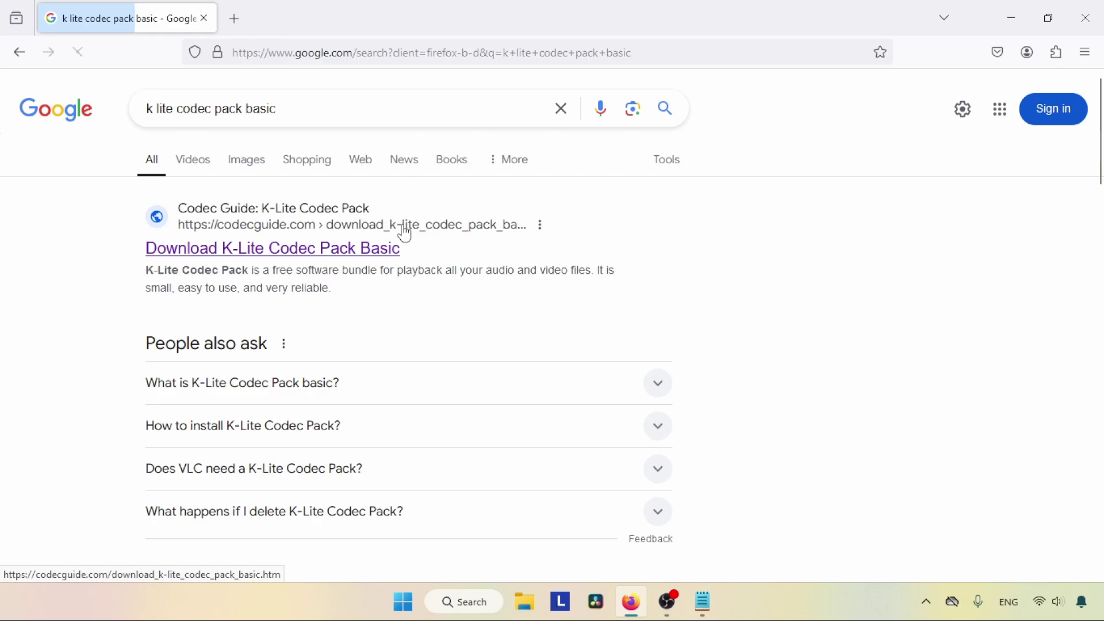
left_click(361, 247)
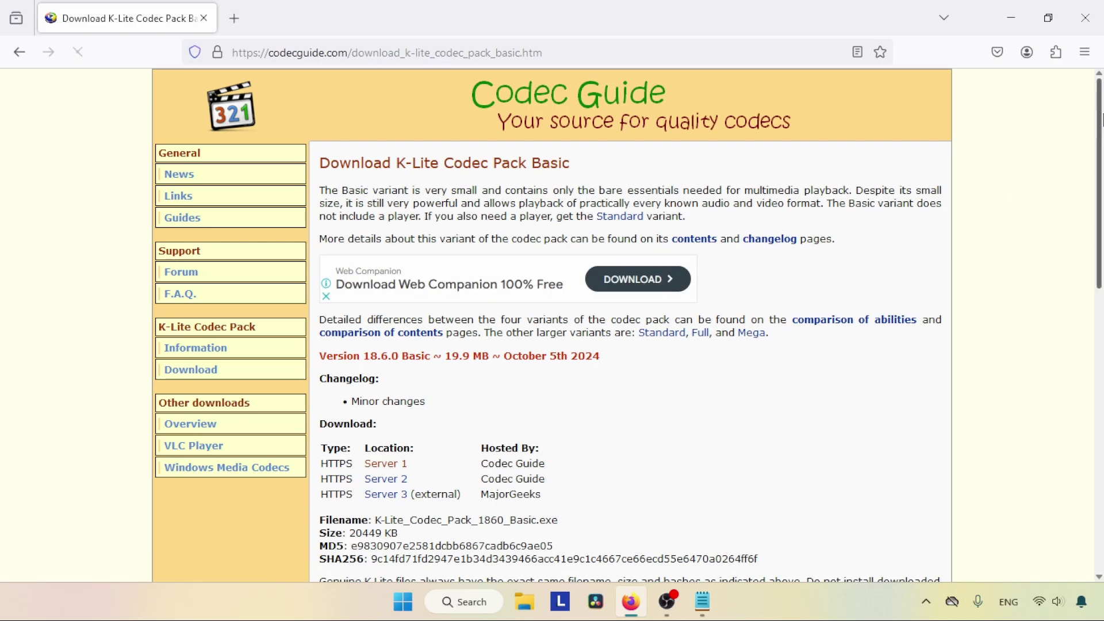
- Start downloading K-Lite Codec Pack Basic from Server 1, cancel the transfer and close the browser
scroll(1100, 151, "down", 2)
scroll(1100, 151, "down", 2)
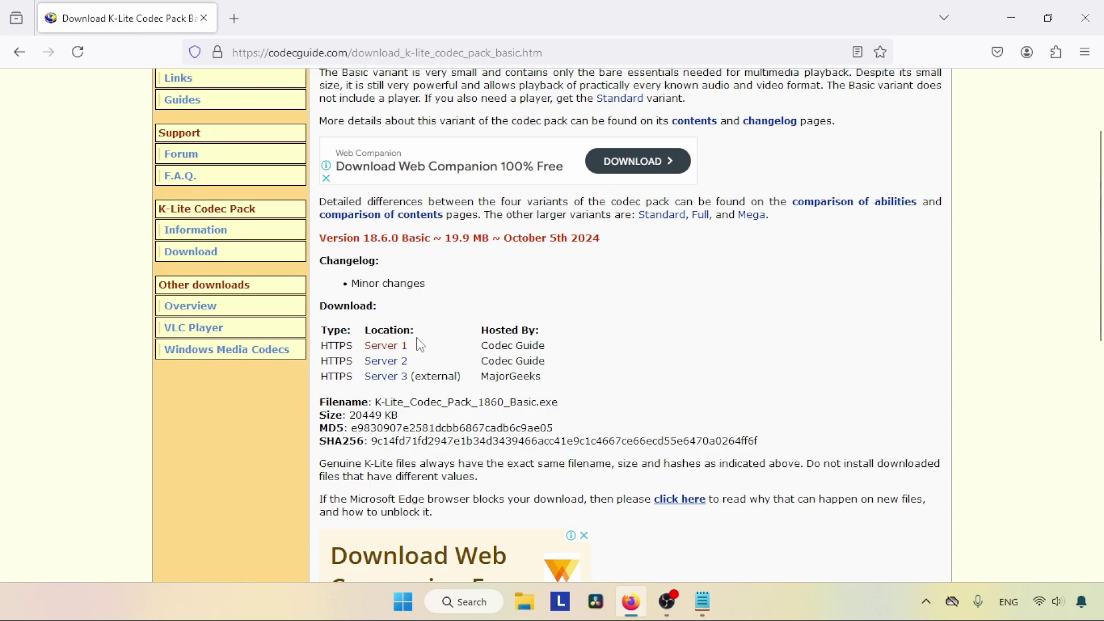
left_click(384, 347)
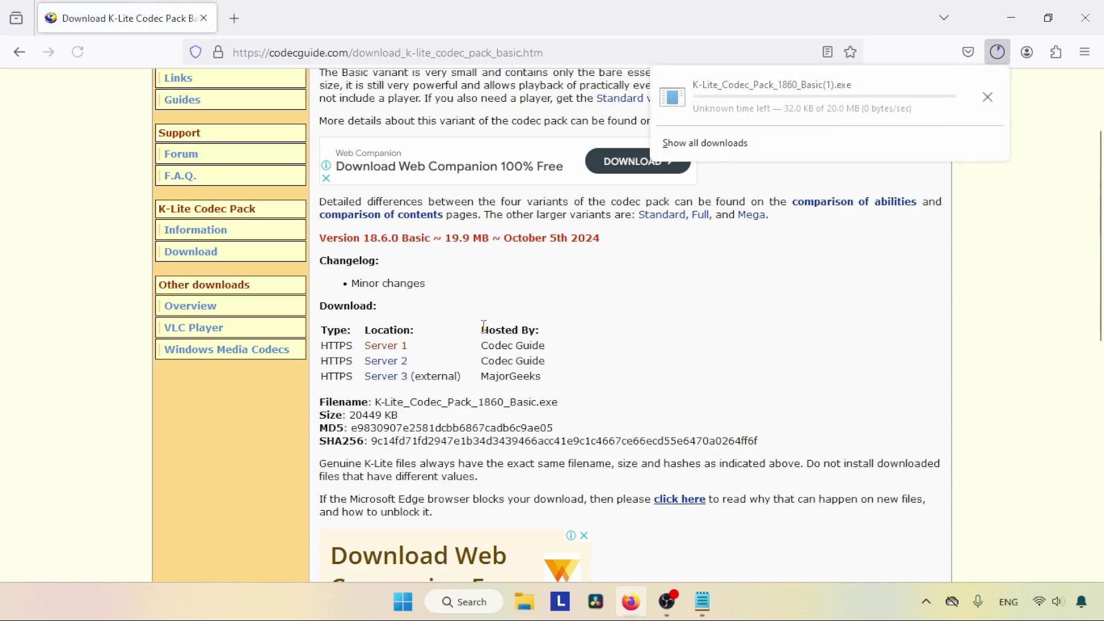
left_click(988, 98)
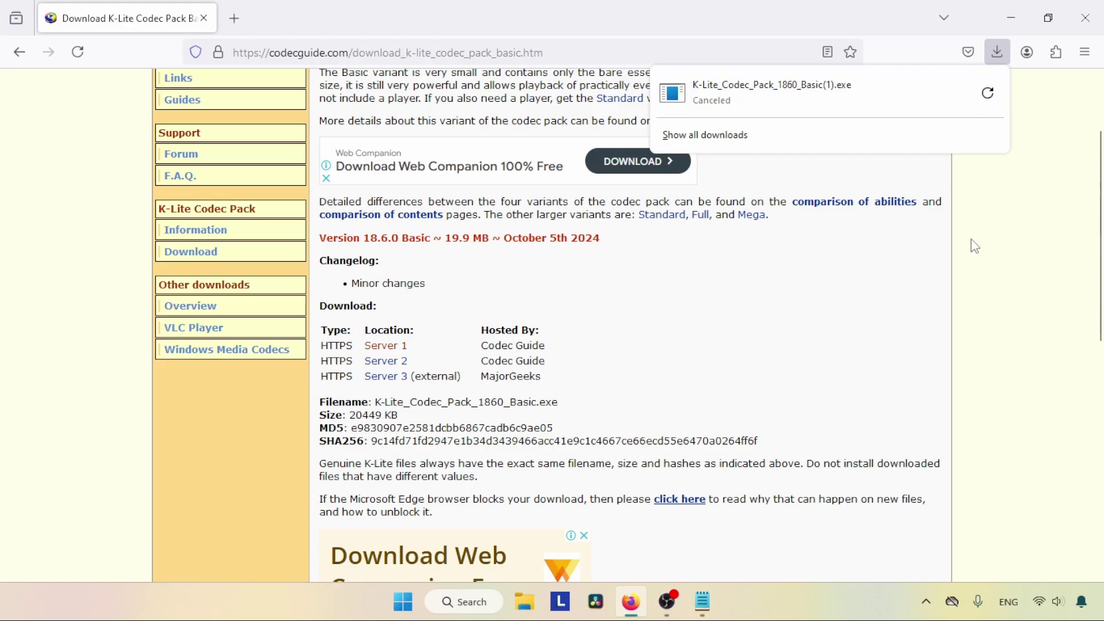
left_click(971, 244)
left_click(1088, 12)
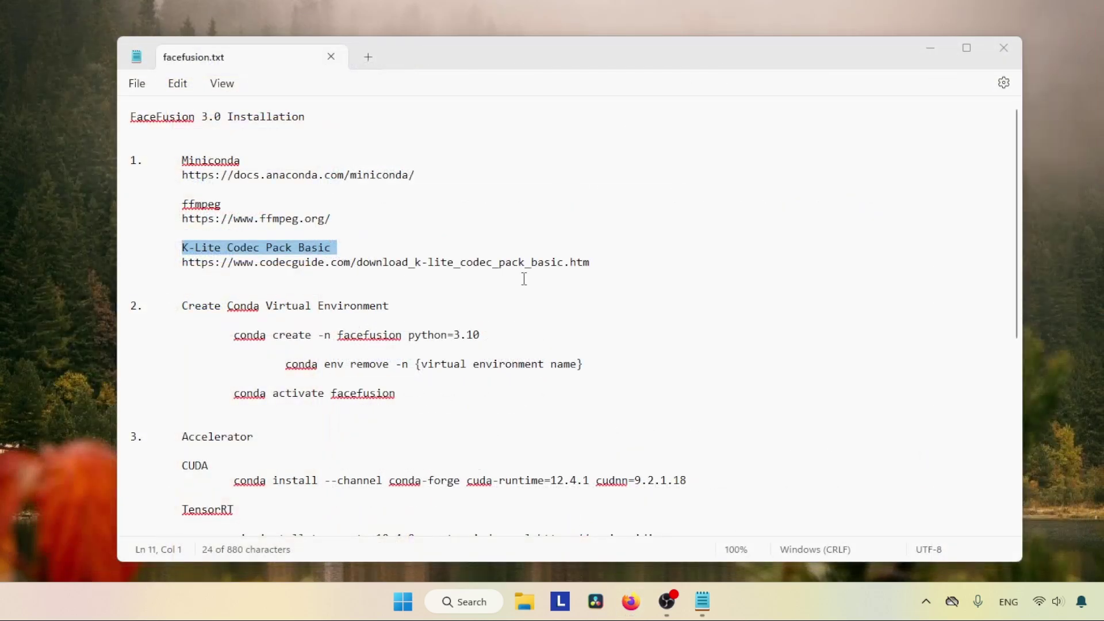
- Switch to File Explorer, launch the K-Lite_Codec_Pack_1860_Basic installer from Downloads and accept the Normal installation mode
left_click(524, 601)
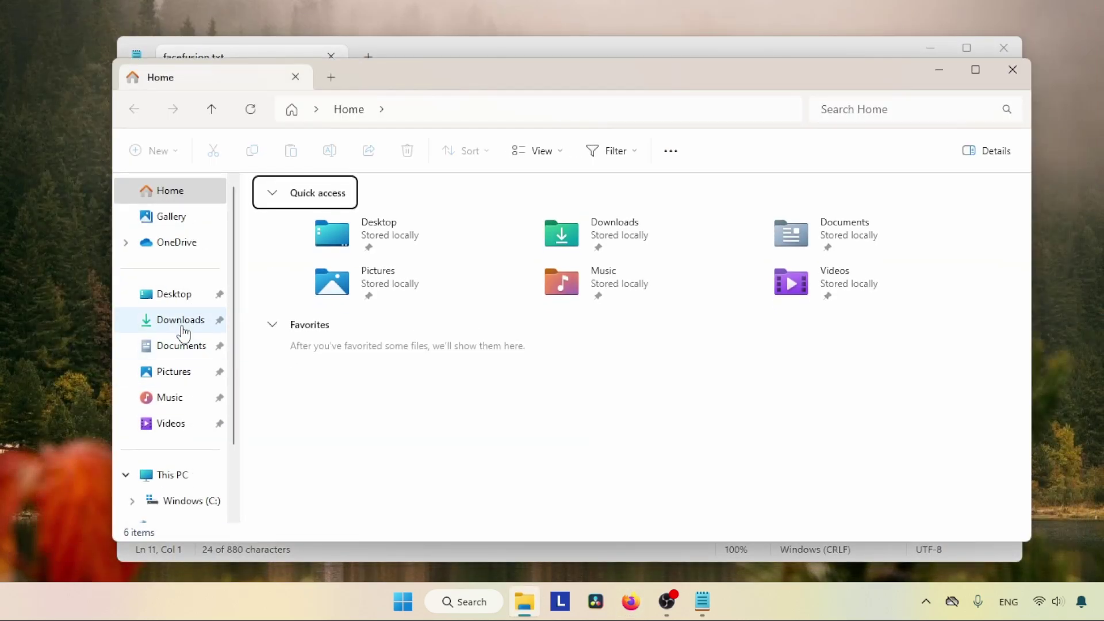
left_click(204, 320)
double_click(549, 216)
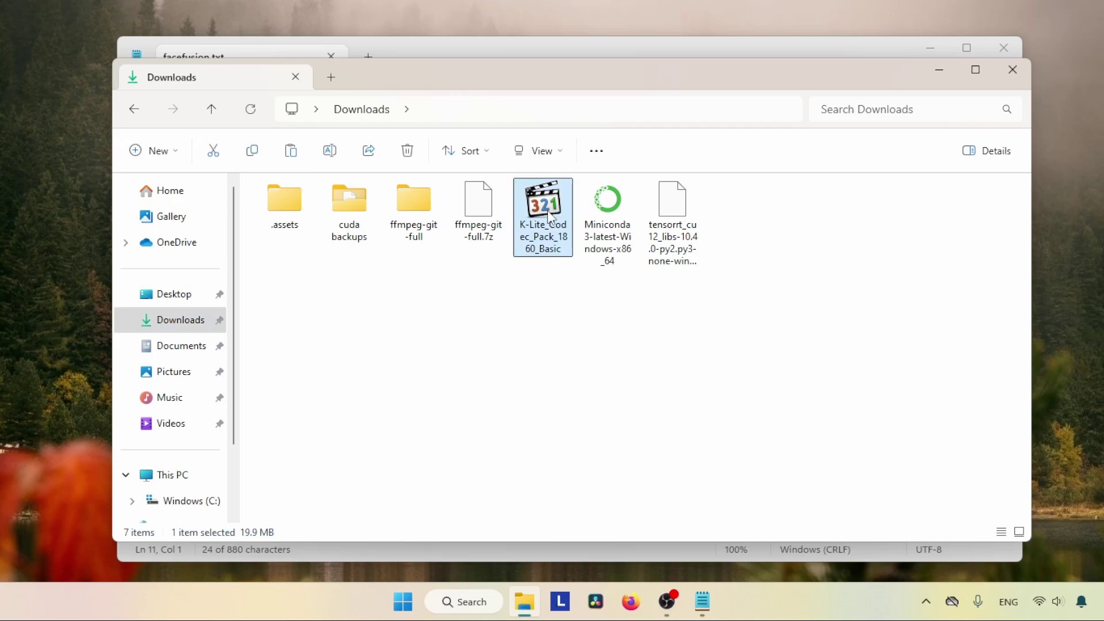
left_click(495, 443)
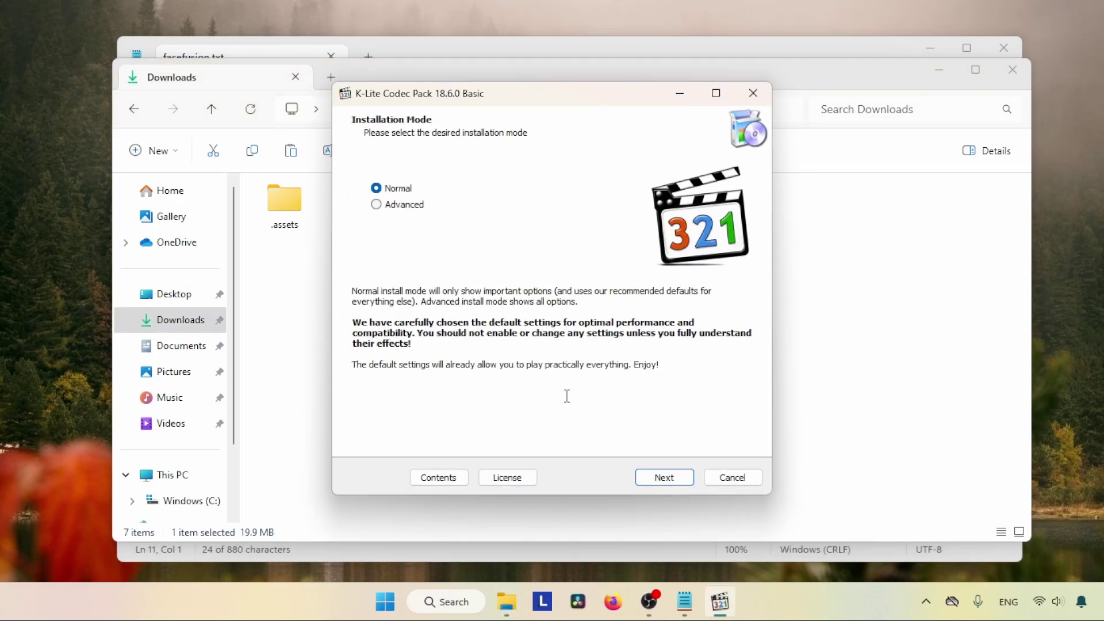
left_click(664, 478)
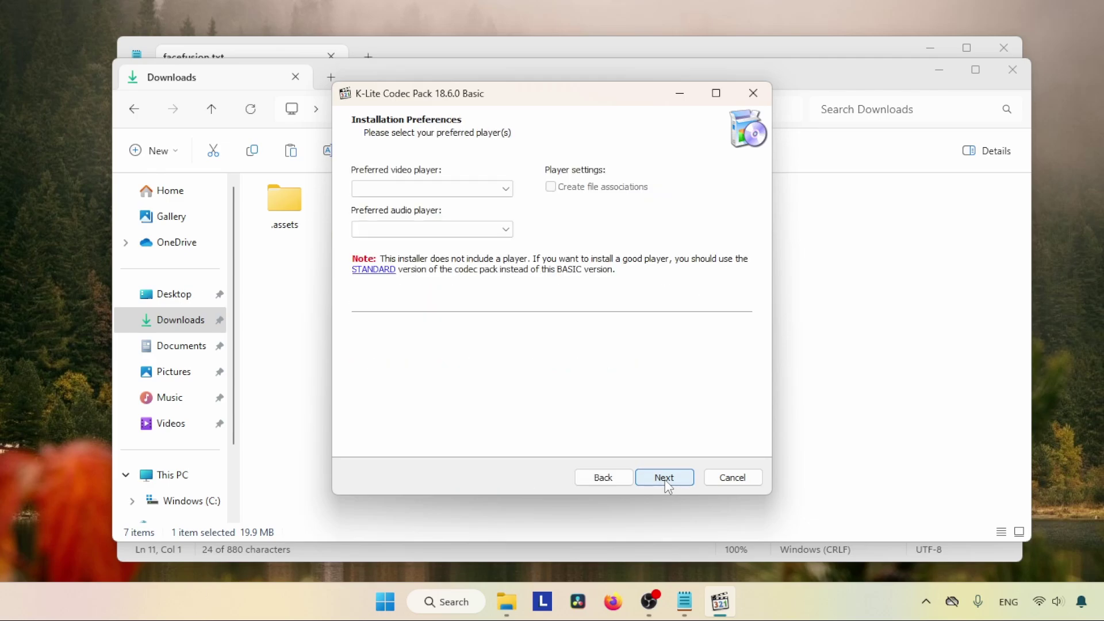
- Proceed through the K-Lite setup with the default settings, including Stereo audio output, and decline the Infatica P2B Network offer
left_click(665, 478)
left_click(664, 479)
left_click(664, 478)
left_click(644, 475)
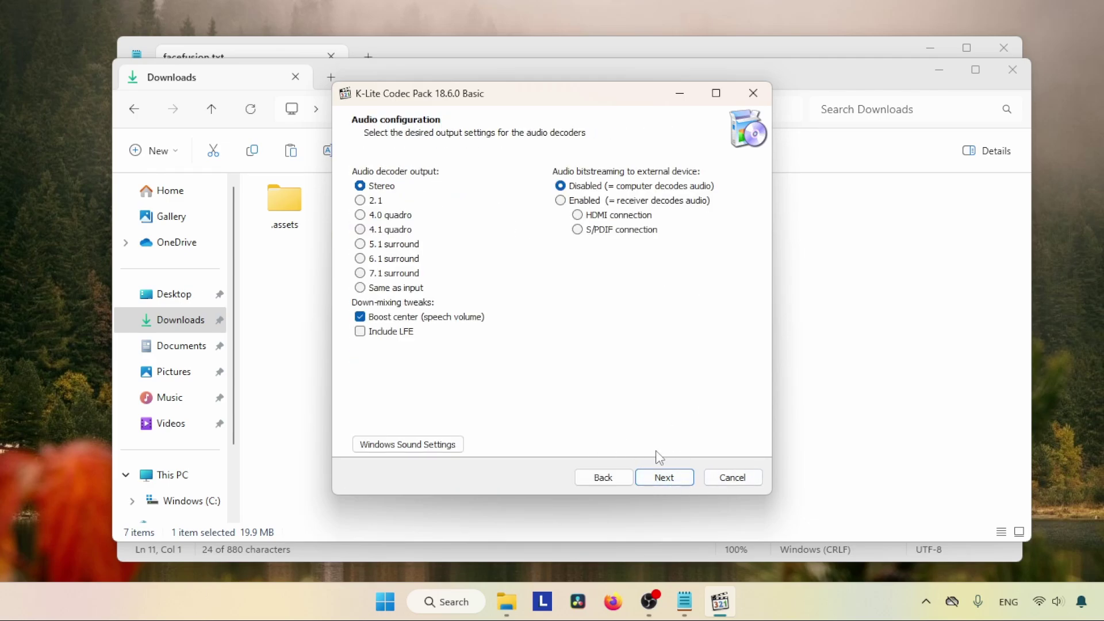
key("Return")
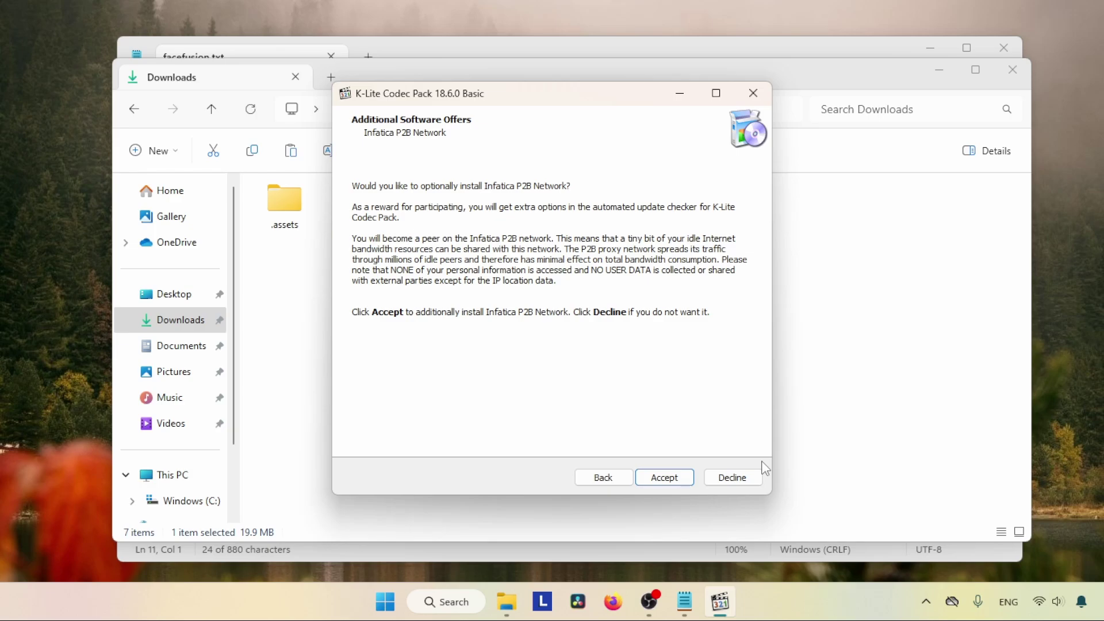
left_click(747, 476)
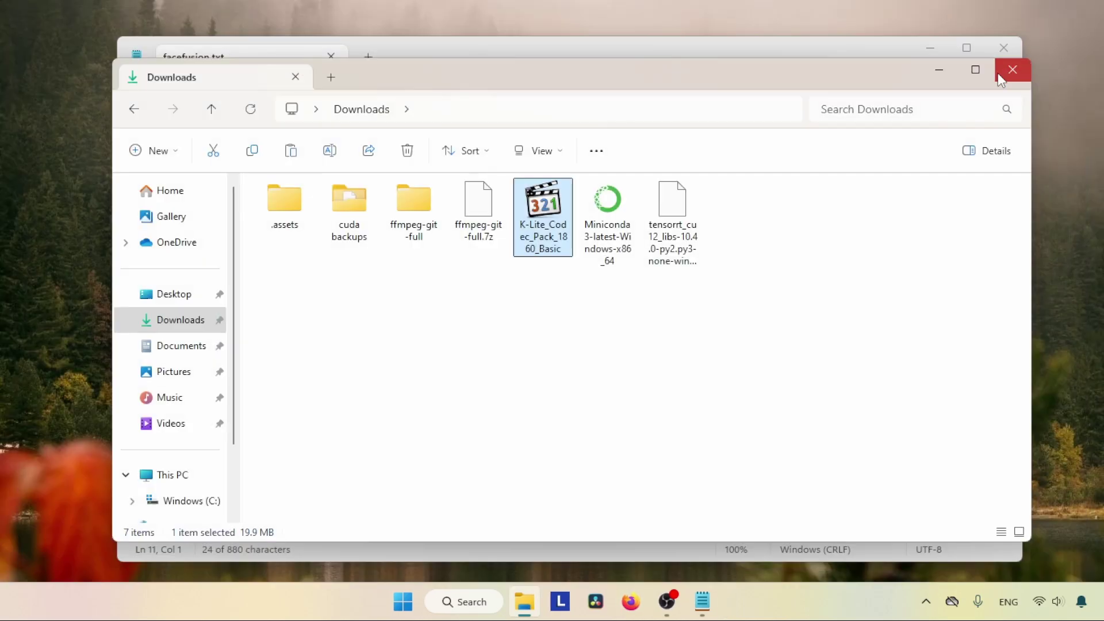
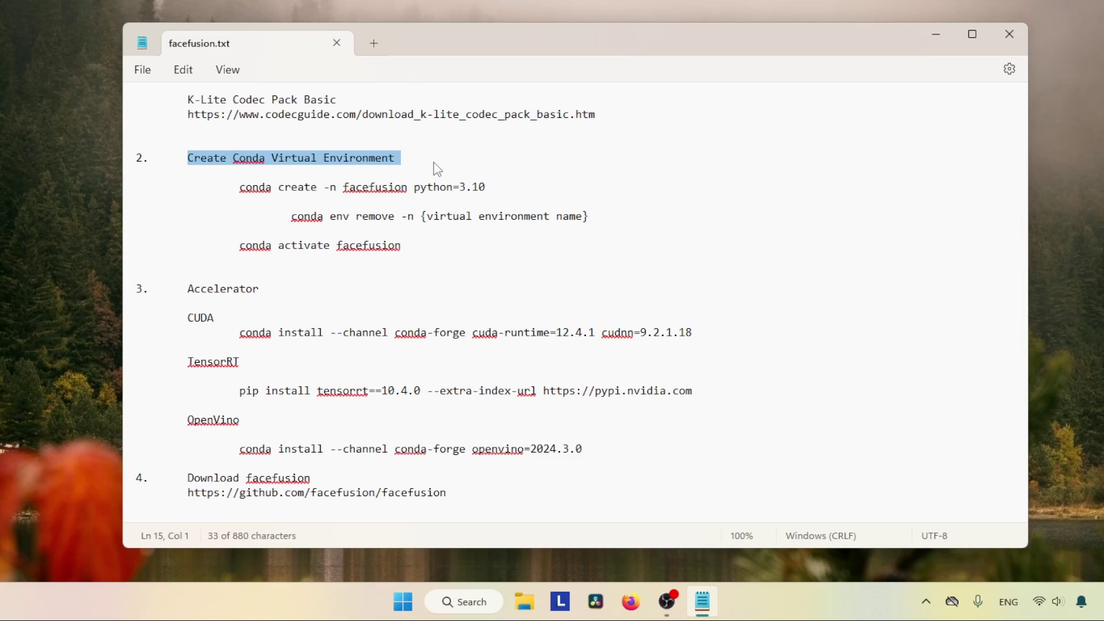
- Select the "conda create -n facefusion python=3.10" command in the notes, then open Anaconda Prompt and place its window below that line
left_click_drag(239, 189, 594, 200)
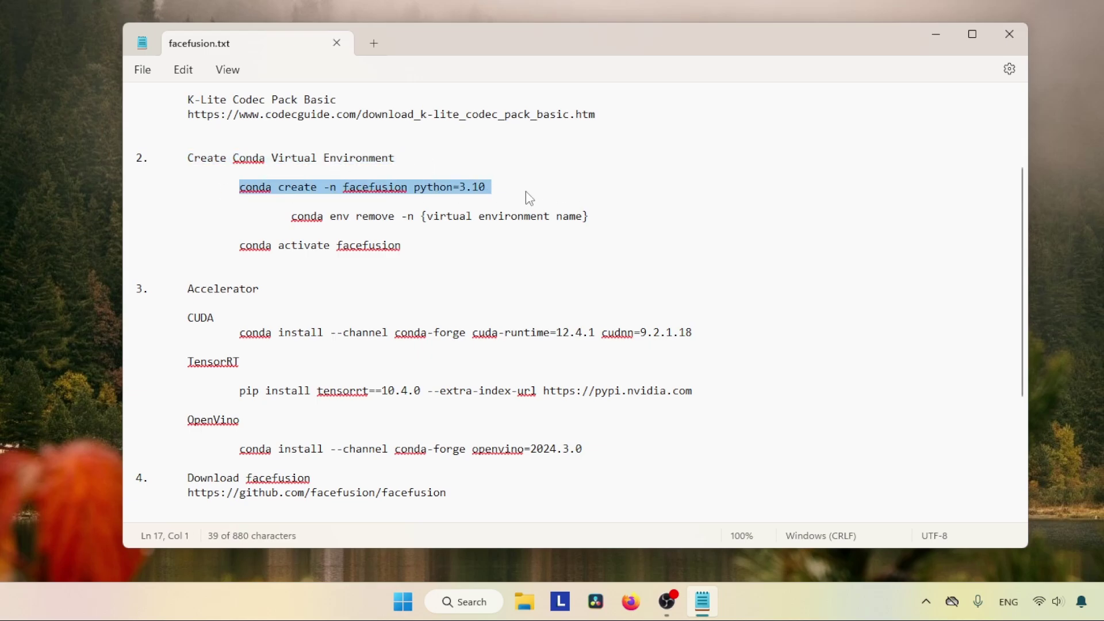
left_click(402, 601)
type("ana")
left_click(374, 185)
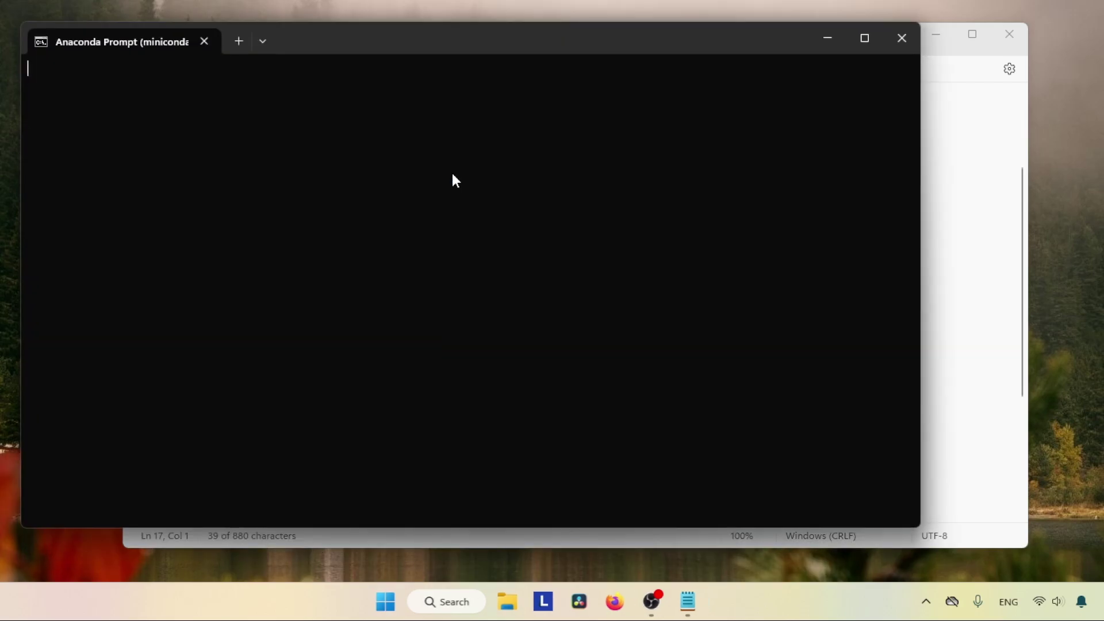
left_click_drag(387, 52, 517, 258)
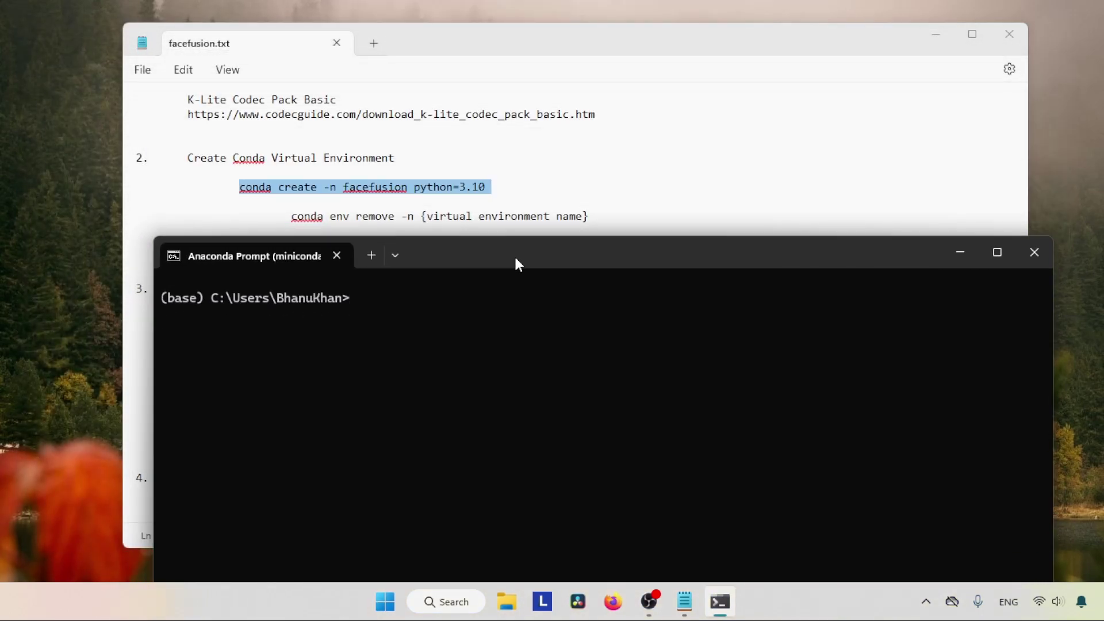
- Create the conda environment with "conda create -n facefusion python=3.10" and accept the package installation
type("conda create ")
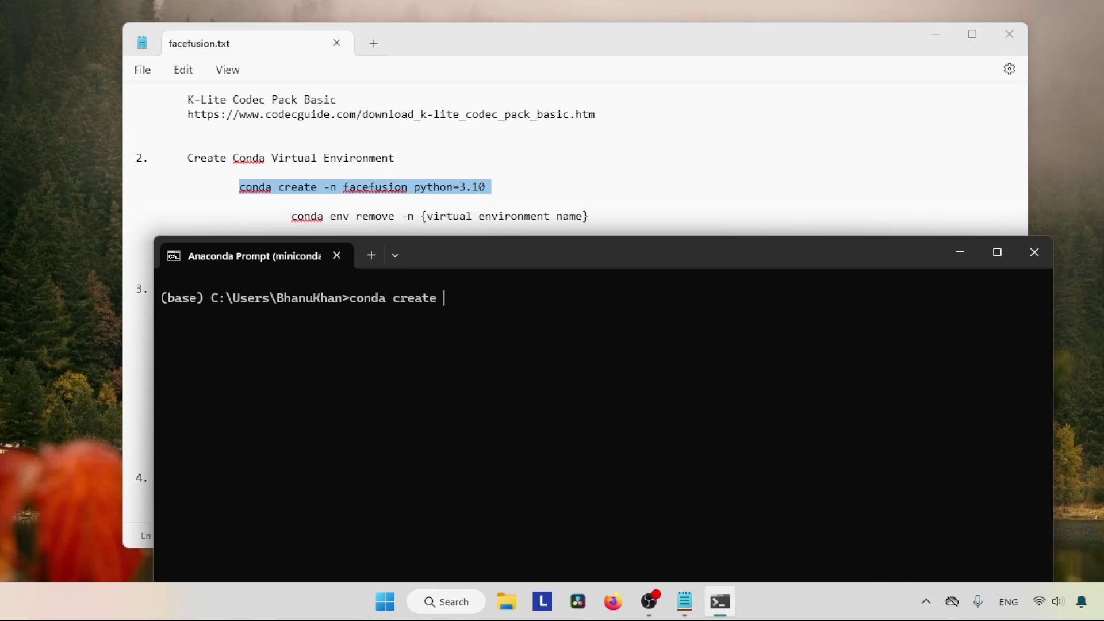
type("-n facefusion pyth")
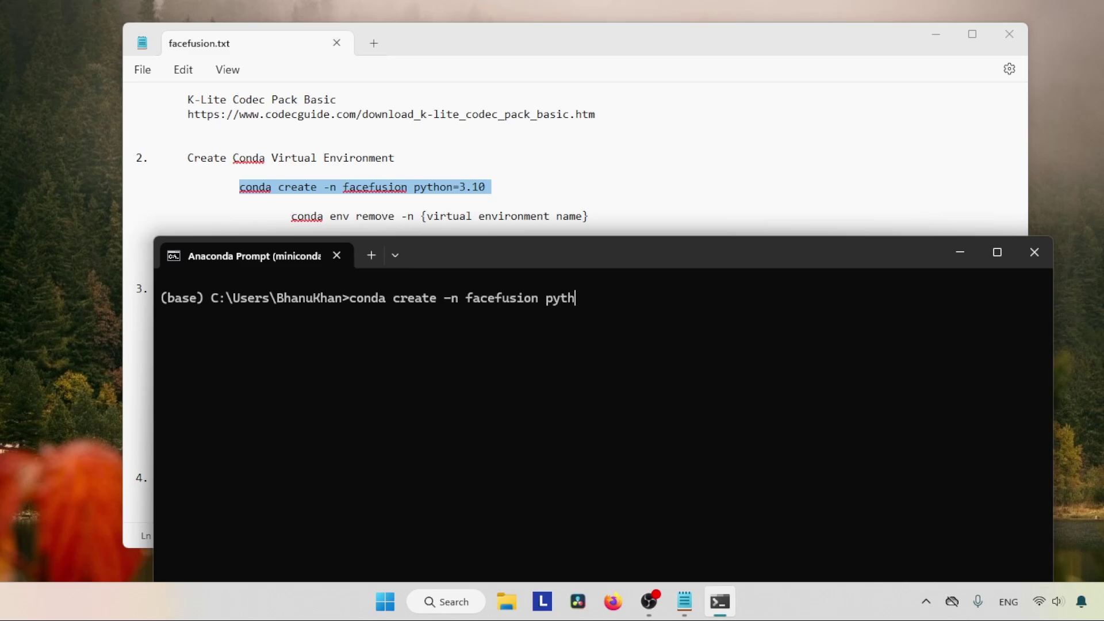
type("on=3.10")
key("Return")
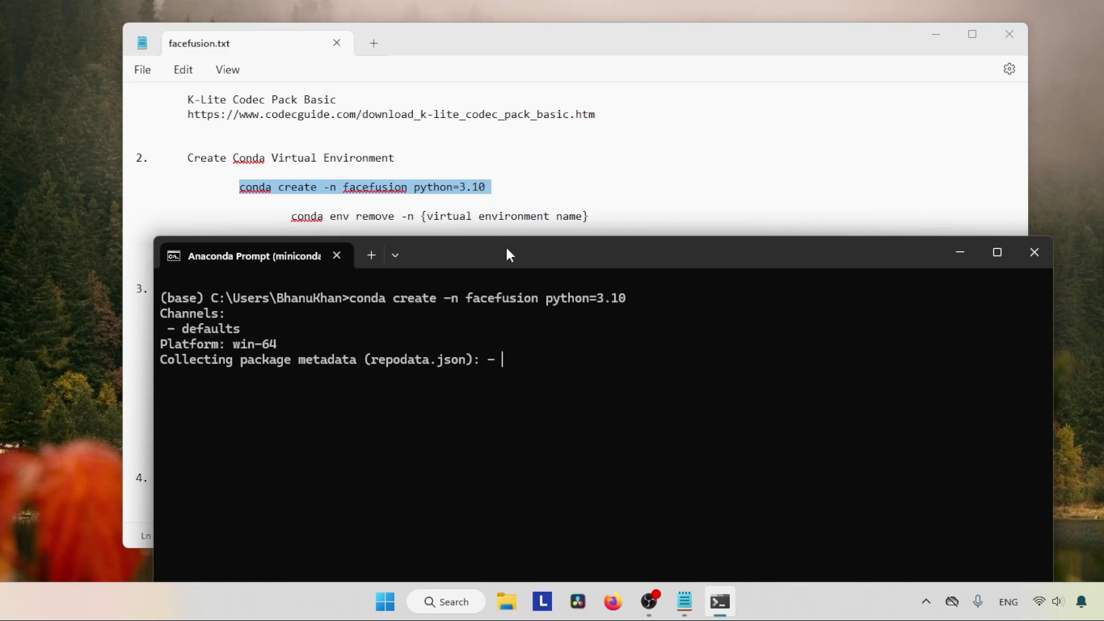
left_click_drag(502, 251, 454, 47)
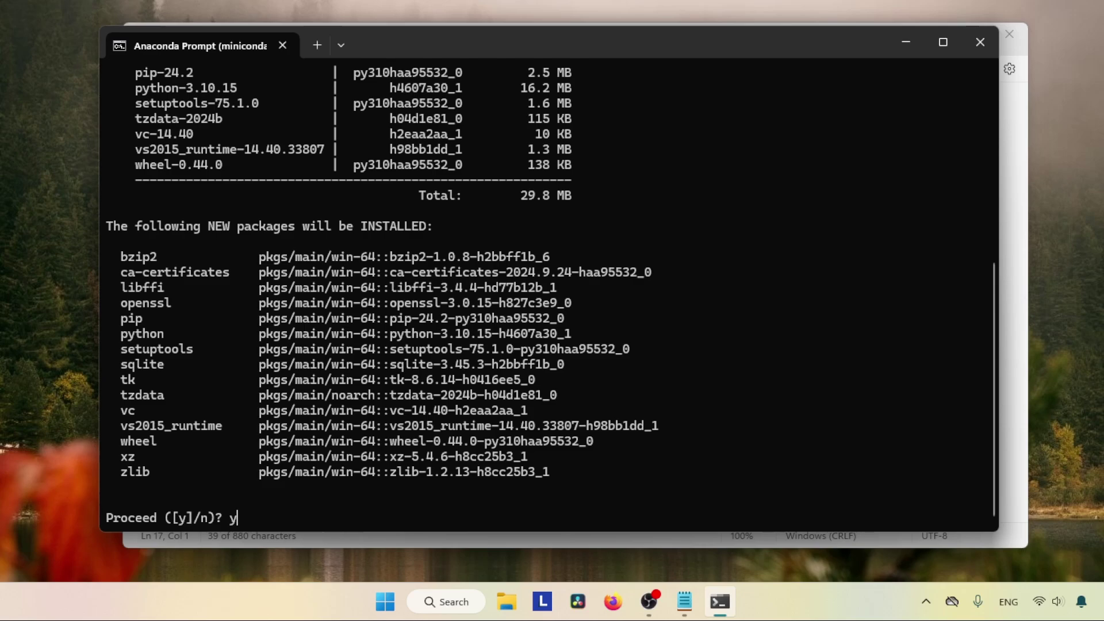
key("Return")
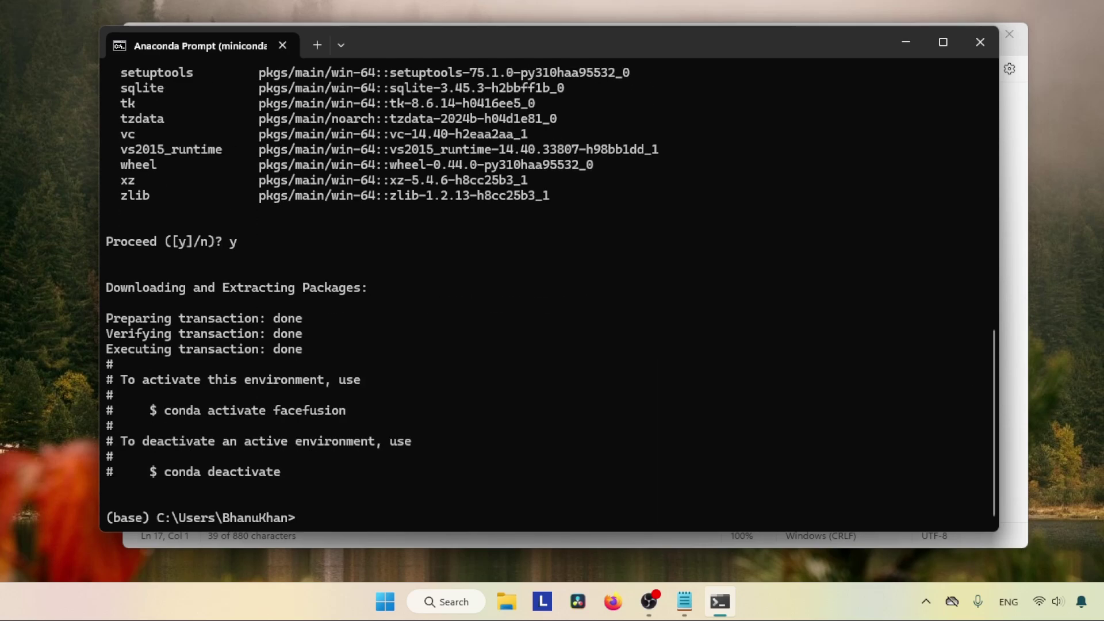
- Activate the new environment with "conda activate facefusion" and clear the terminal output with cls
type("conda activate ")
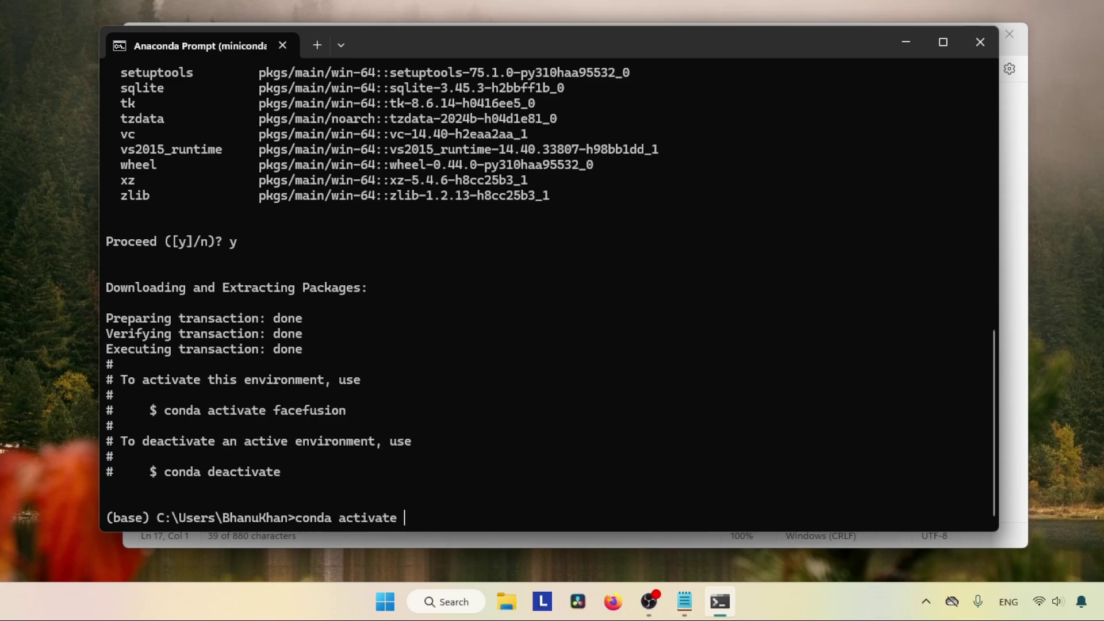
type("facefusion")
key("Return")
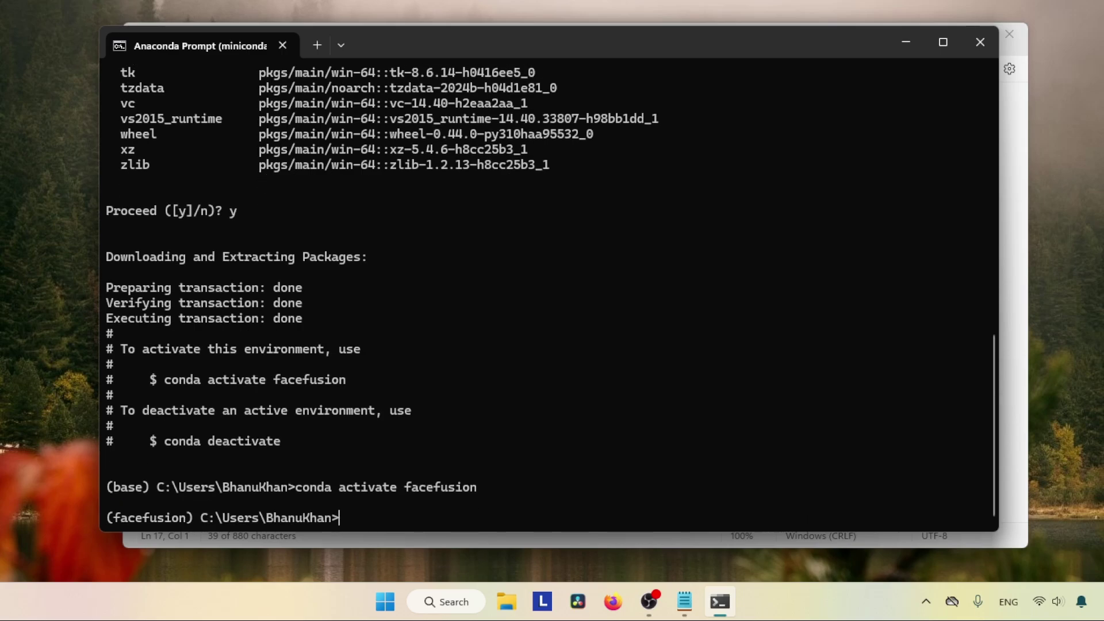
type("cls")
key("Return")
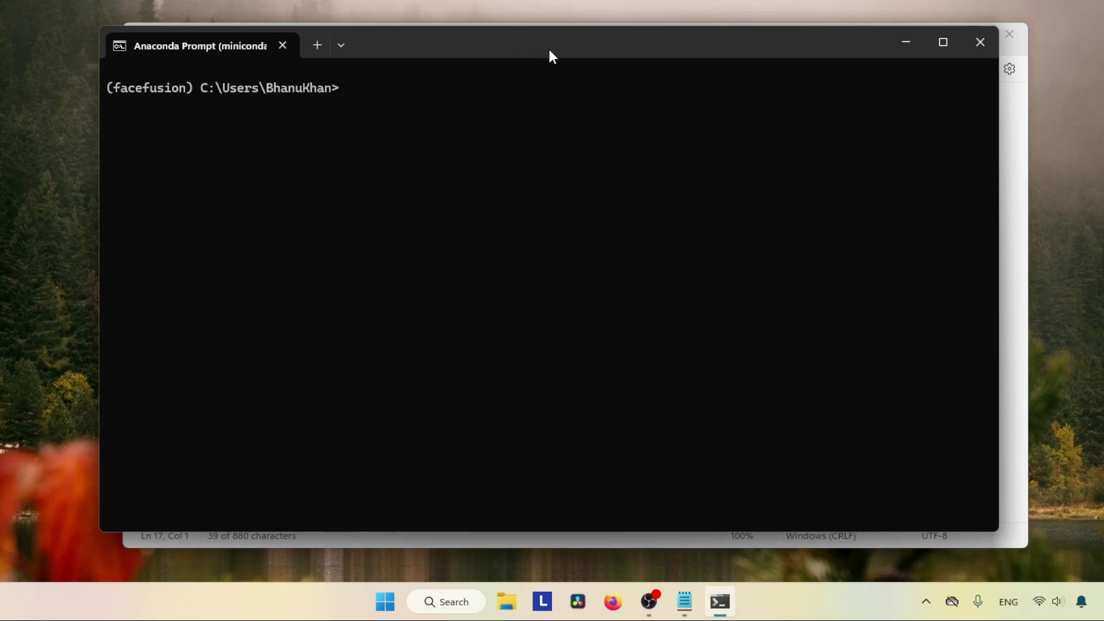
- Examine the Accelerator section of the facefusion.txt notes, covering the CUDA, TensorRT and OpenVino install commands
left_click(543, 25)
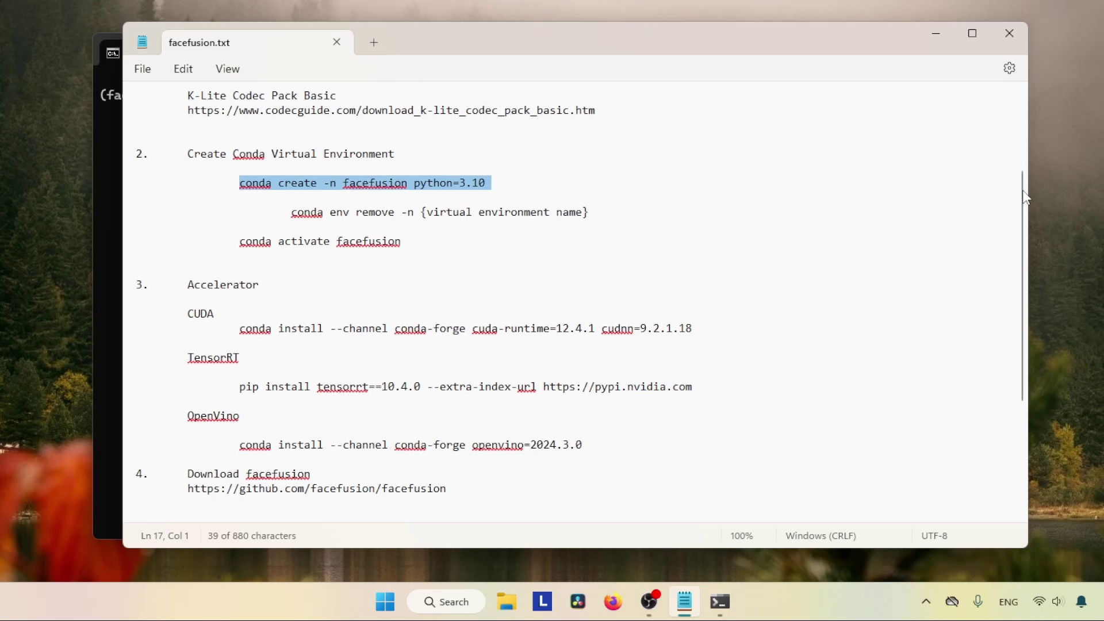
scroll(239, 199, "down", 3)
left_click_drag(186, 166, 283, 168)
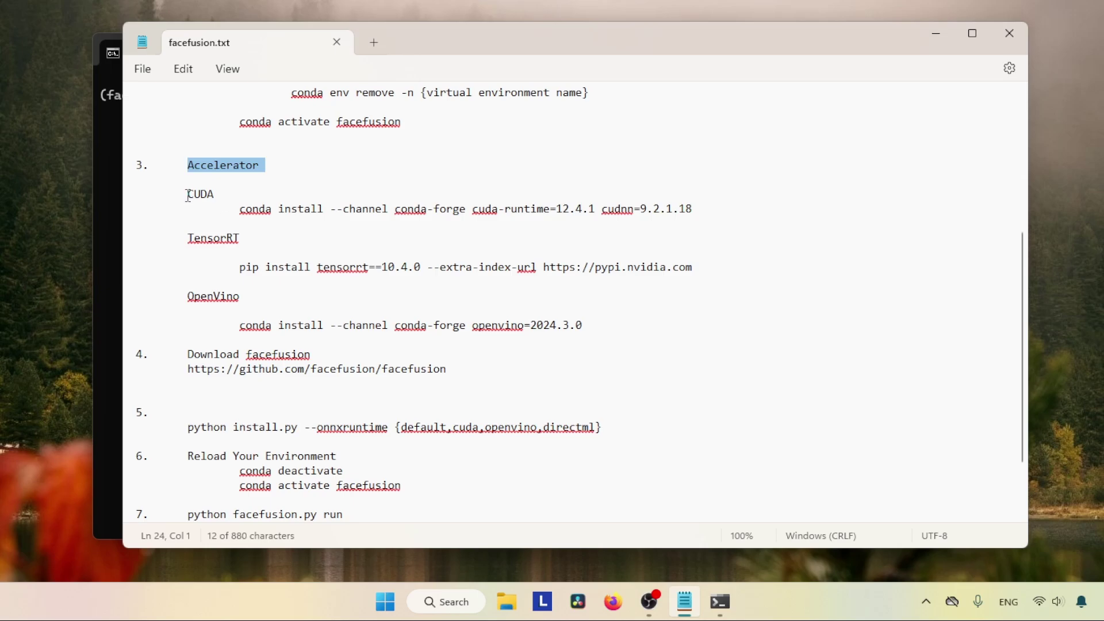
left_click_drag(188, 195, 729, 216)
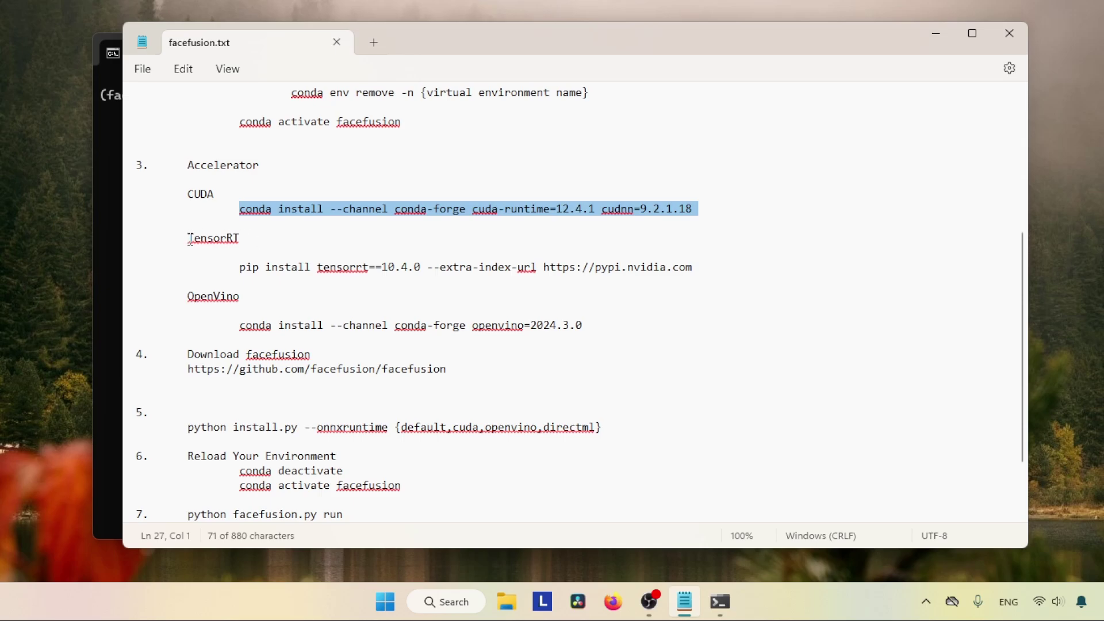
left_click_drag(190, 237, 711, 267)
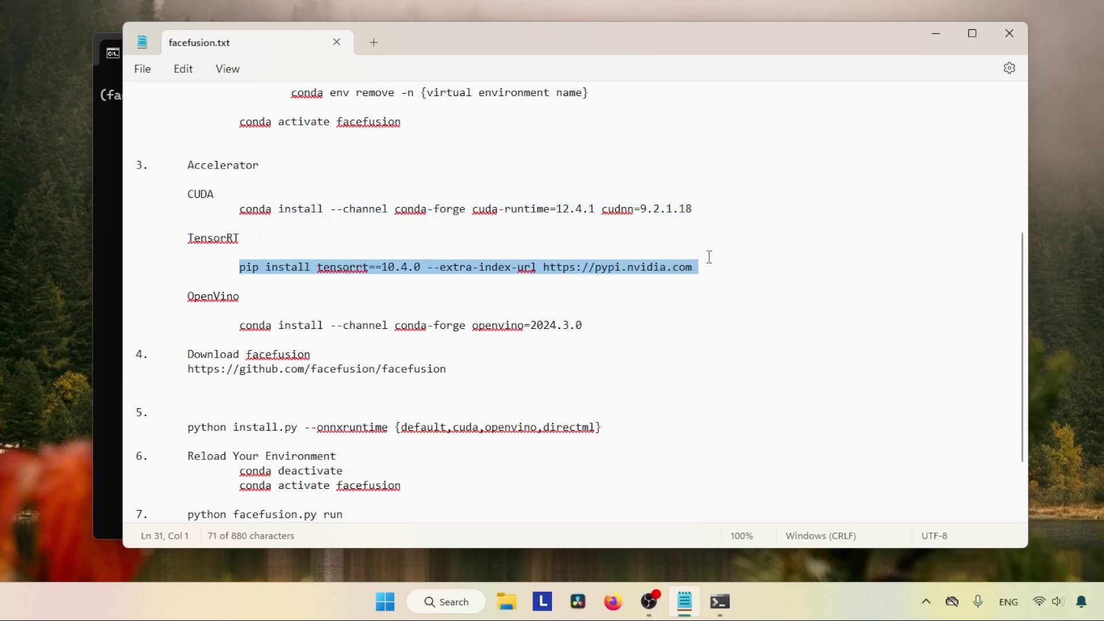
left_click_drag(246, 294, 187, 296)
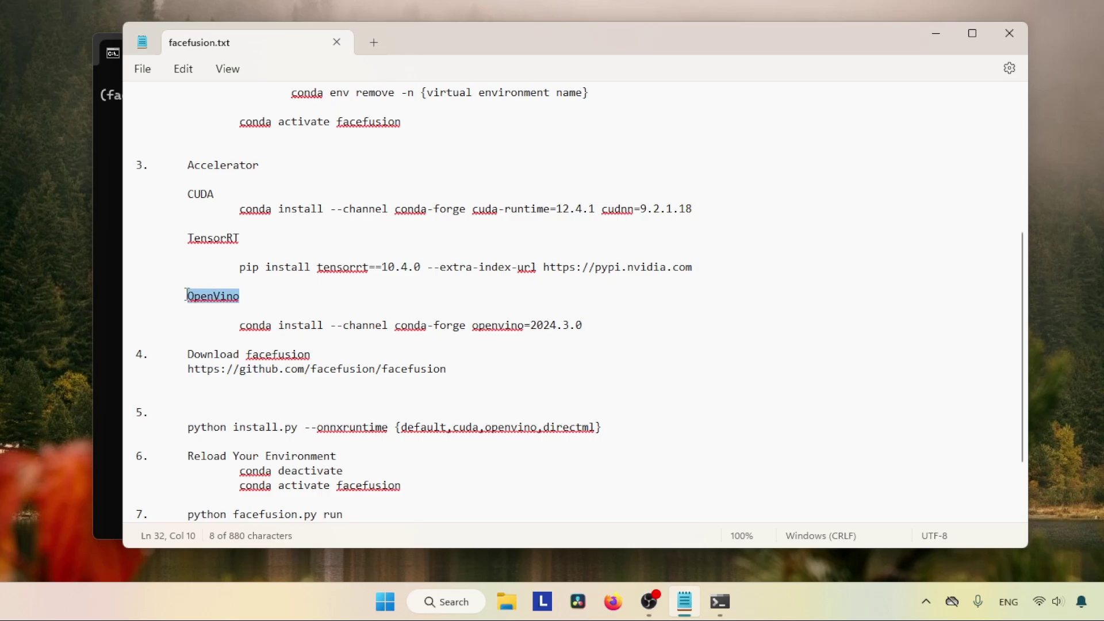
left_click_drag(239, 324, 592, 328)
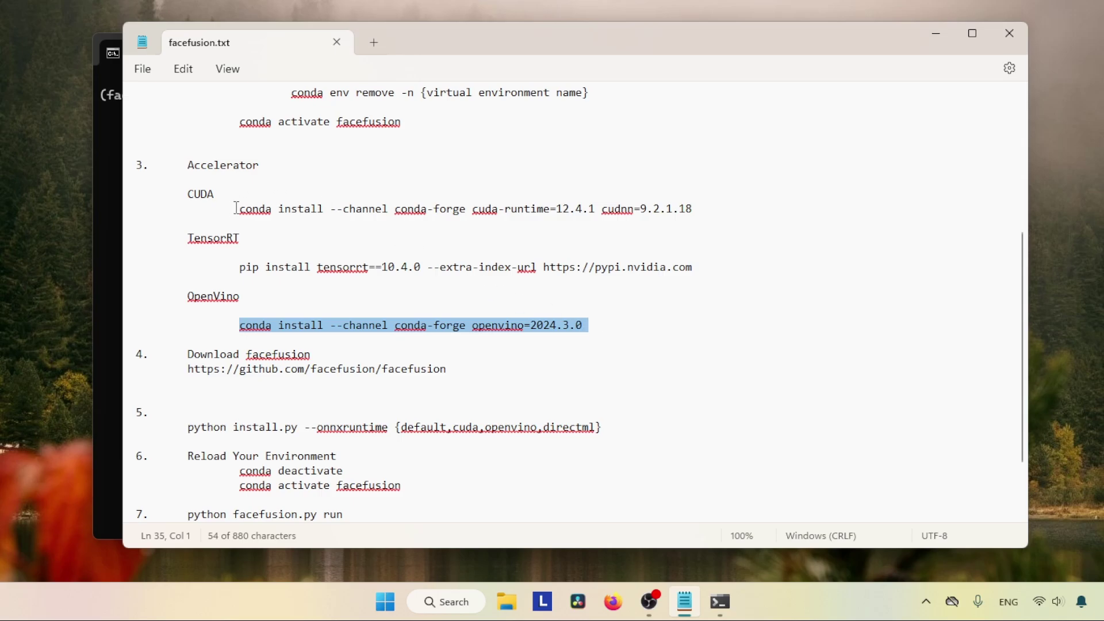
- Copy "conda install --channel conda-forge cuda-runtime=12.4.1 cudnn=9.2.1.18" from the notes and enter it in the Anaconda Prompt
left_click_drag(236, 208, 696, 218)
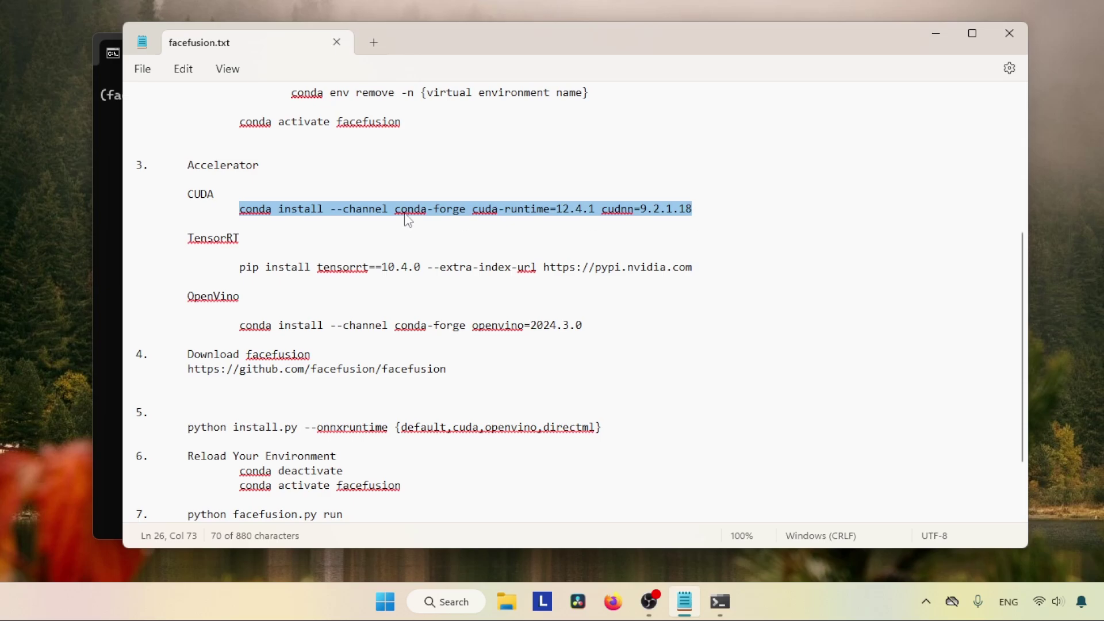
right_click(500, 217)
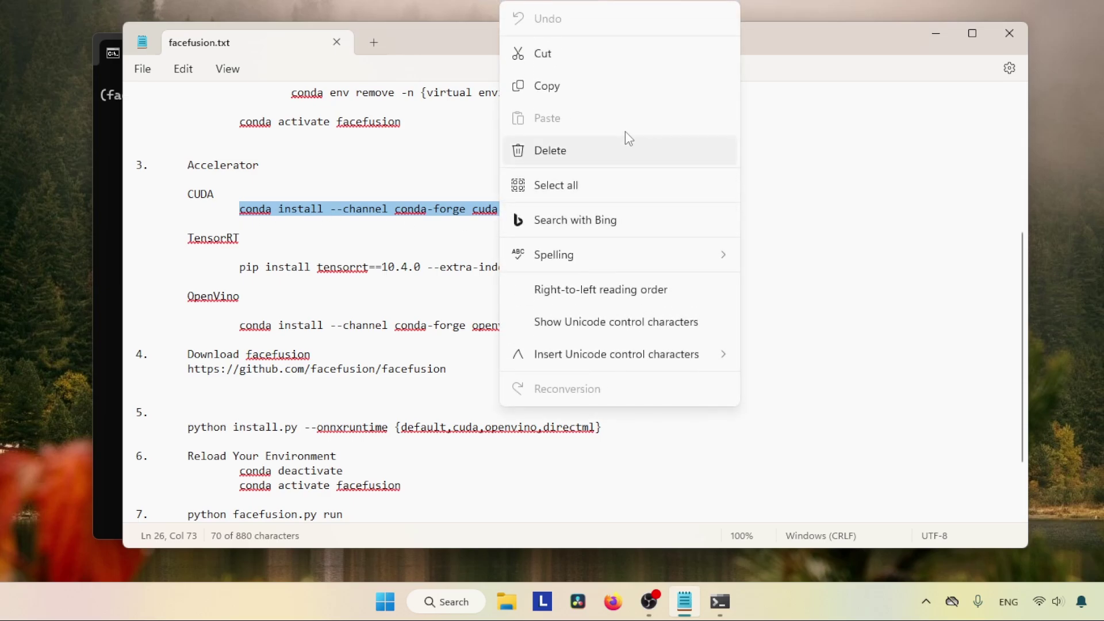
left_click(549, 86)
left_click(98, 191)
key("ctrl+v")
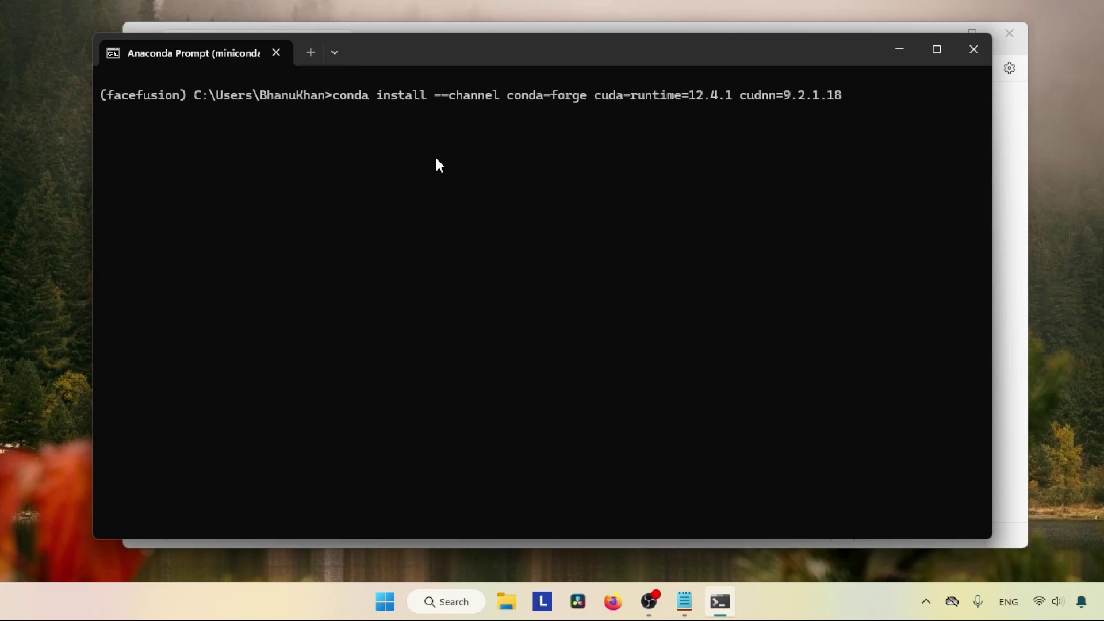
key("Return")
- Install all the local .conda packages from the "cuda backups" folder in Downloads with a single conda install command
type("conda ")
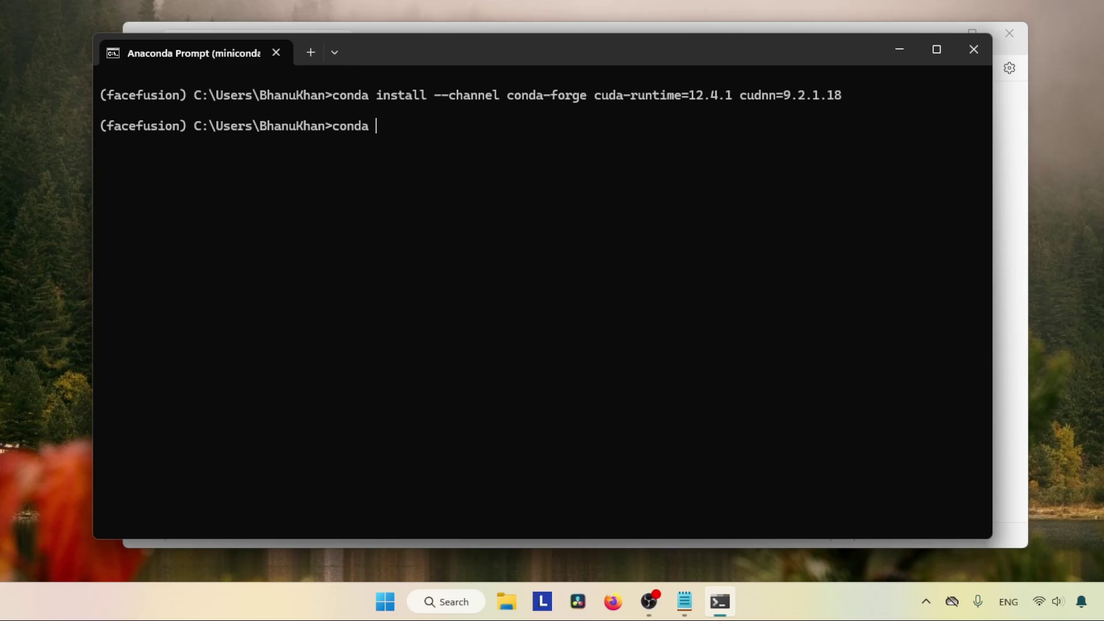
type("install")
left_click(509, 598)
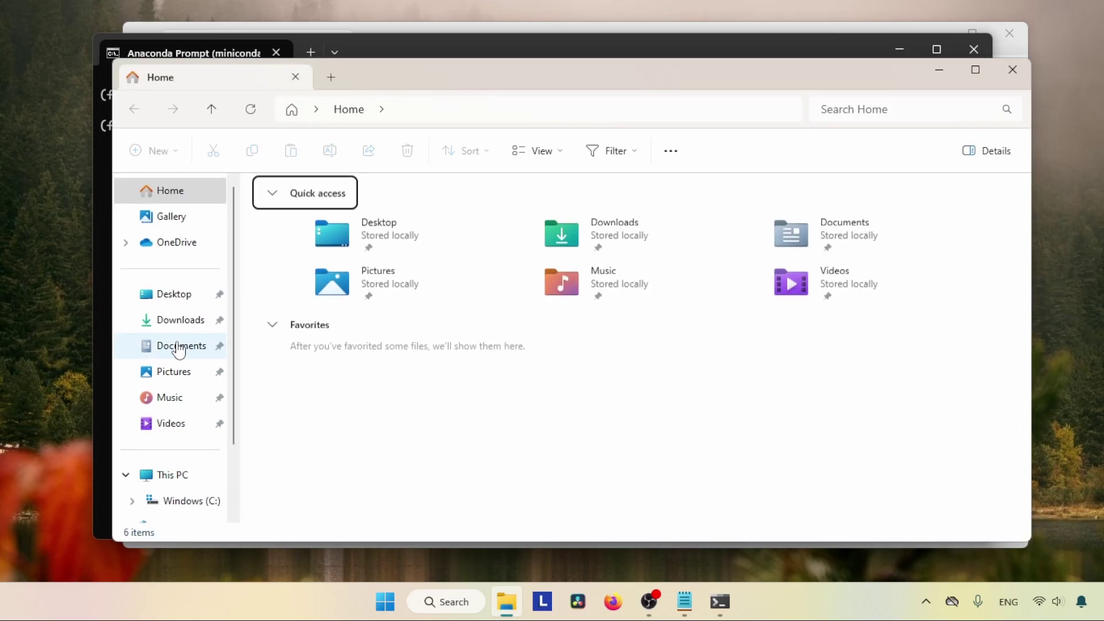
left_click(188, 330)
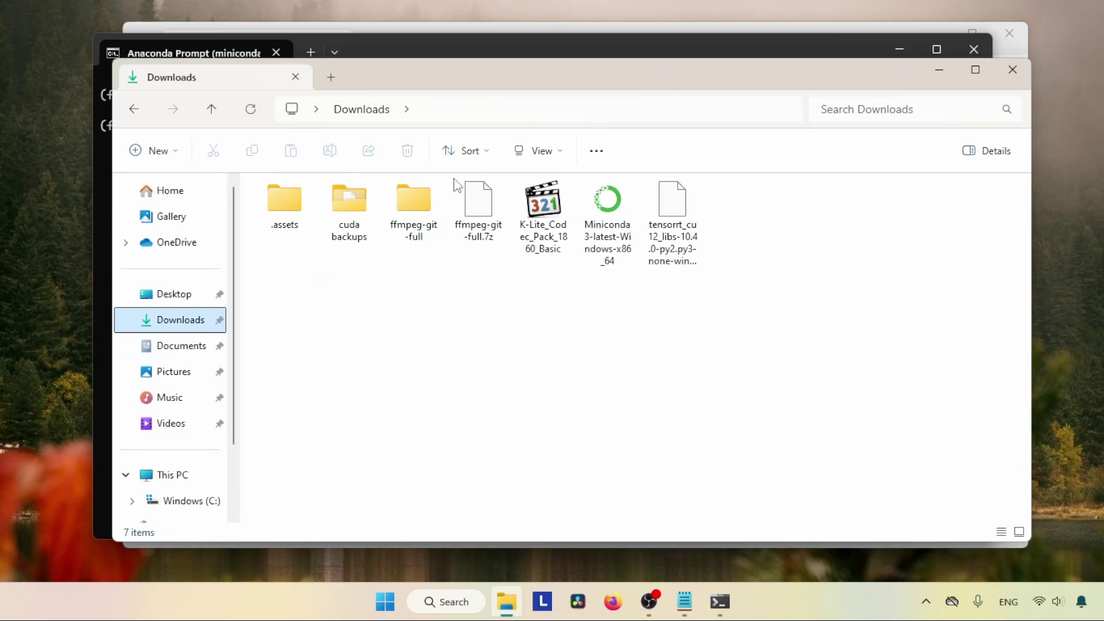
double_click(368, 249)
key("ctrl+a")
left_click_drag(460, 84, 882, 111)
left_click_drag(822, 288, 454, 218)
left_click_drag(926, 107, 134, 217)
left_click(655, 219)
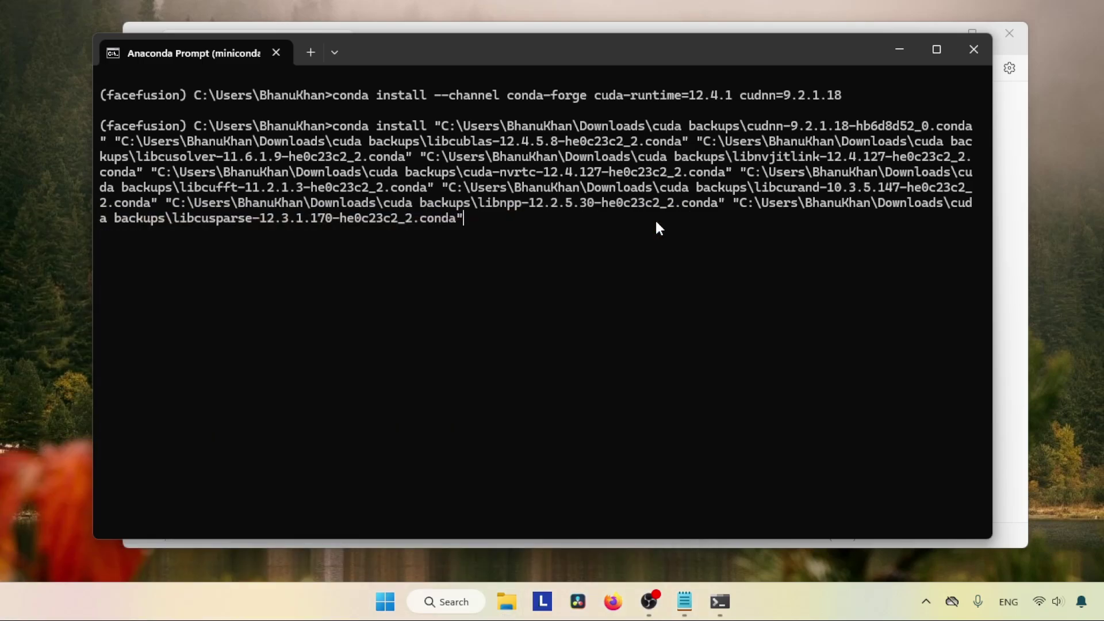
key("Return")
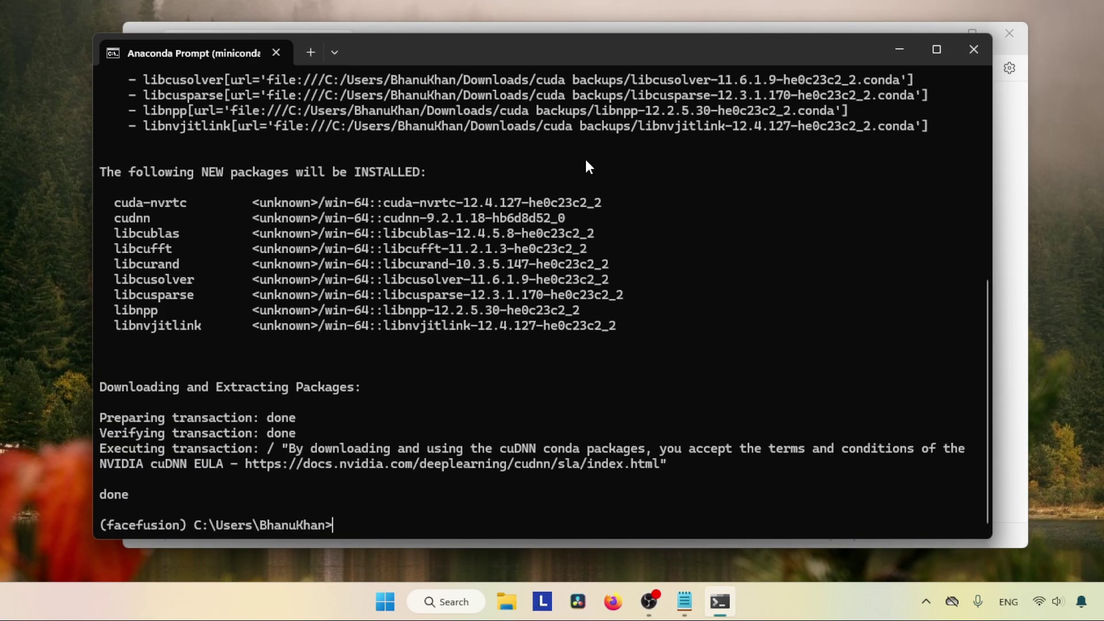
type("cls")
key("Return")
key("ctrl+v")
key("Return")
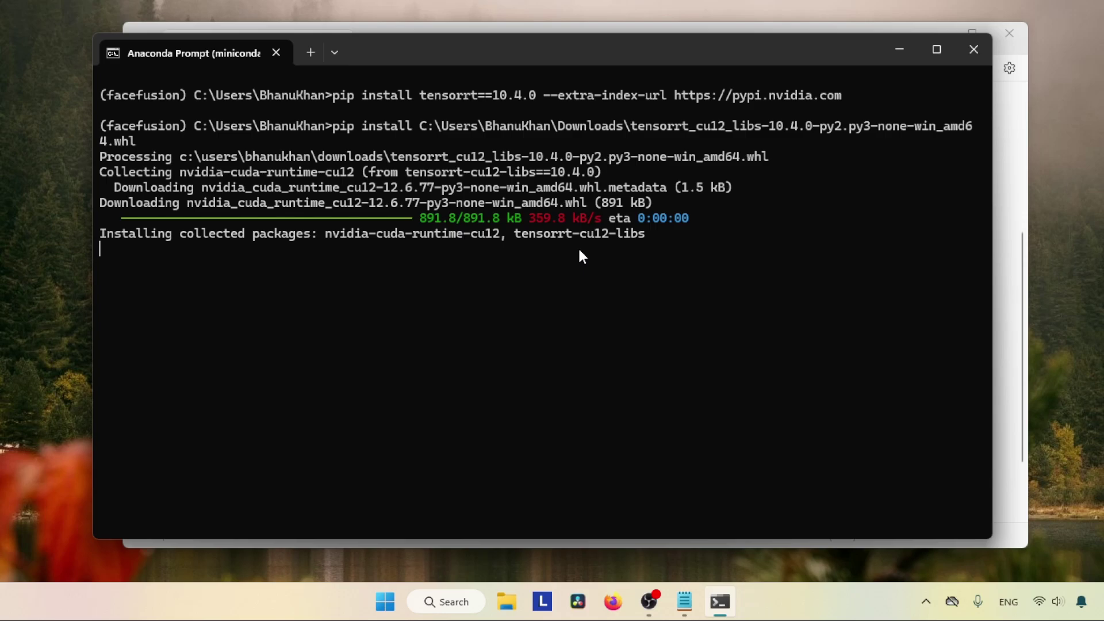
key("ctrl+v")
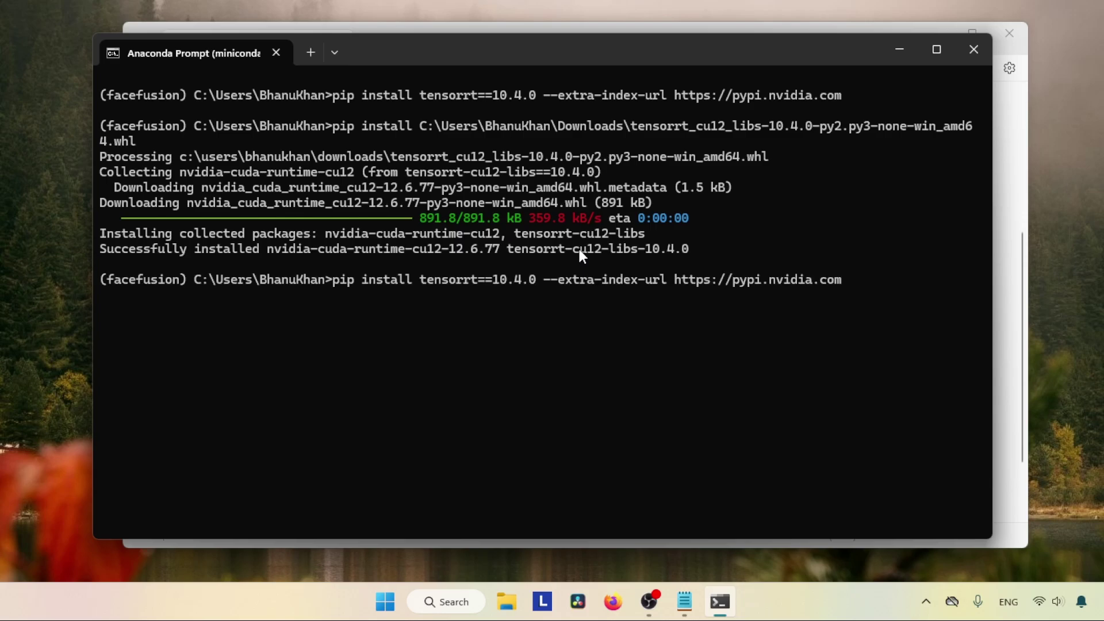
key("Return")
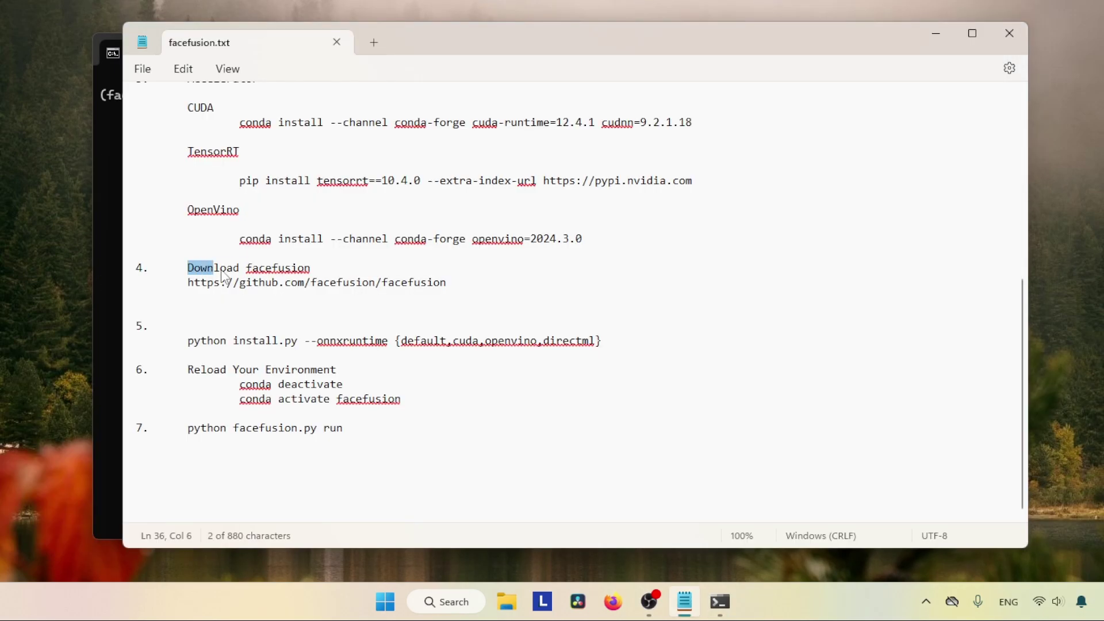
- Highlight "Download facefusion" in the notes, then search for facefusion in Firefox and open its facefusion/facefusion GitHub repository
left_click_drag(213, 268, 326, 274)
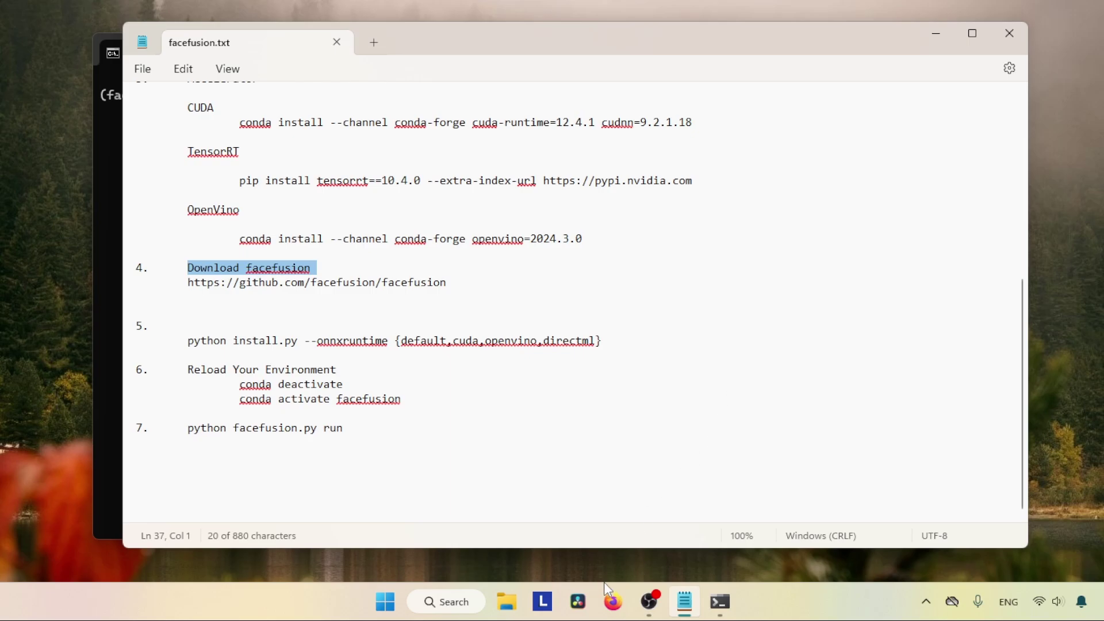
left_click(613, 601)
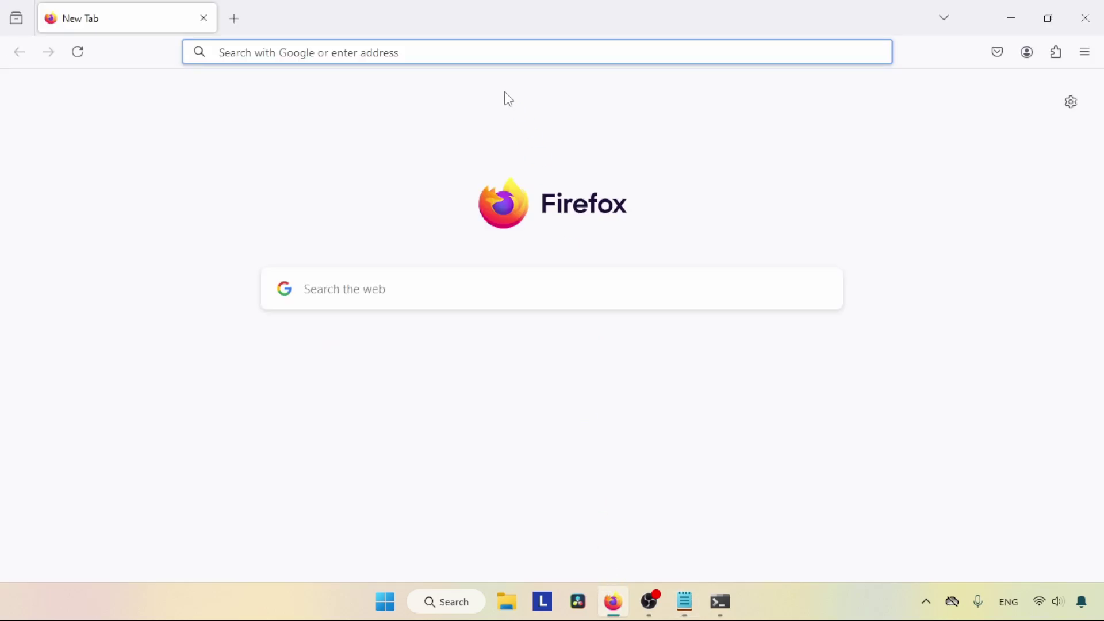
type("facefusion")
key("Return")
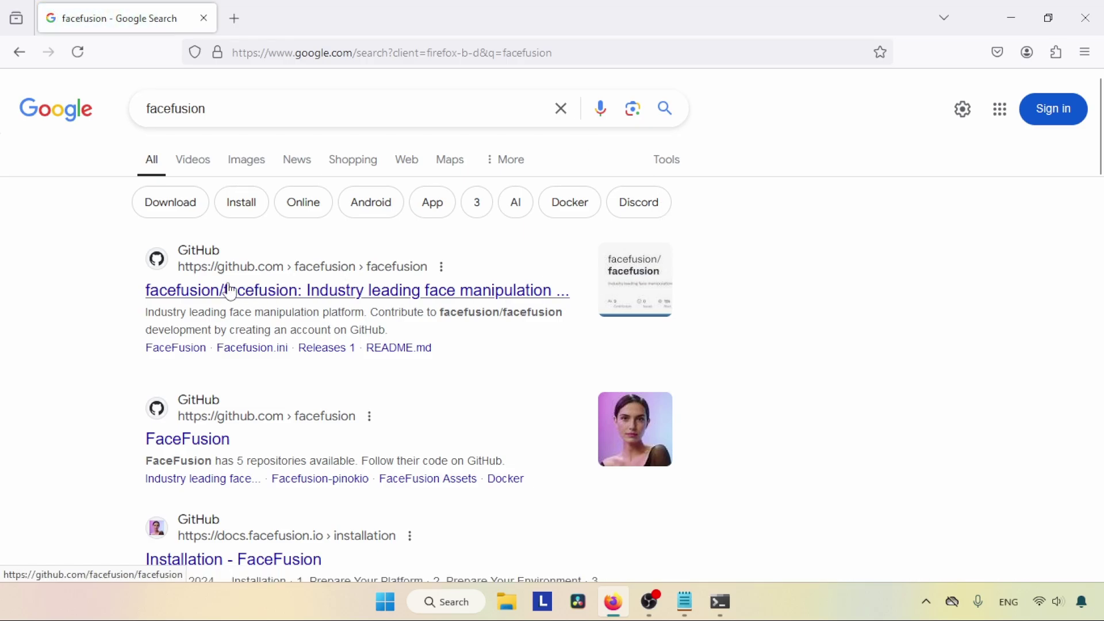
left_click(316, 289)
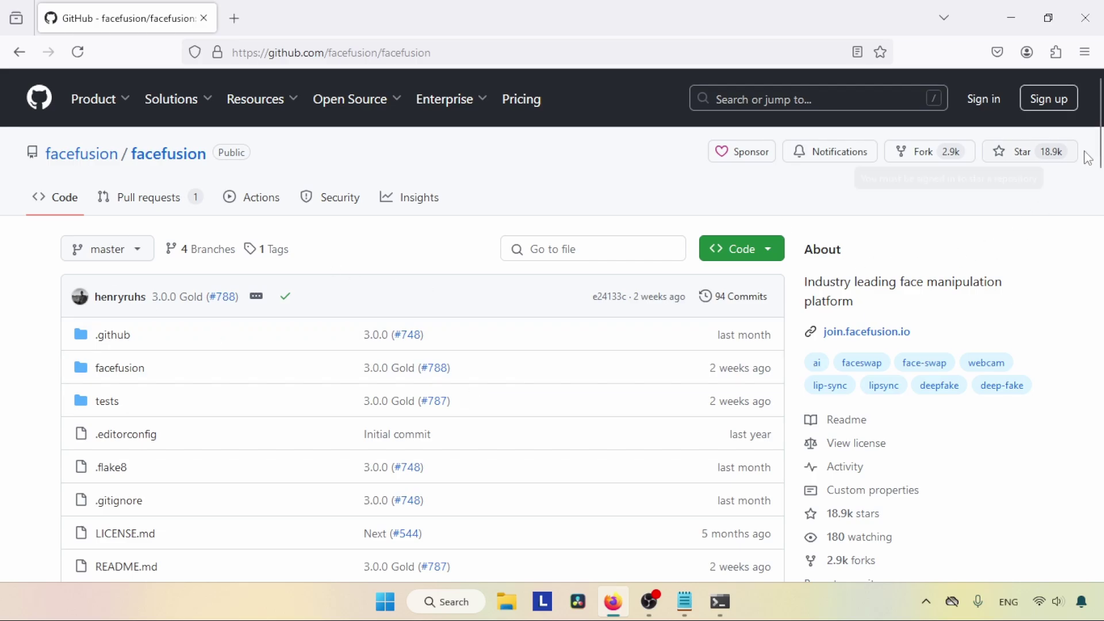
- Open the repository's latest 3.0.0 release, download its Source code (zip) asset and close the browser
scroll(1093, 167, "down", 5)
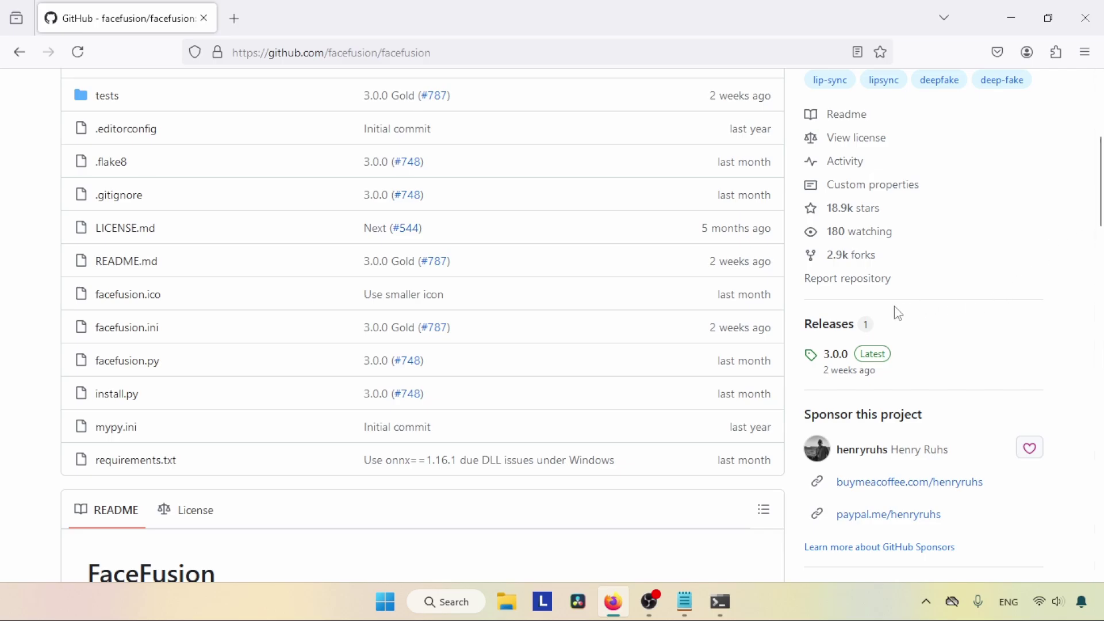
left_click(834, 358)
scroll(1099, 158, "down", 2)
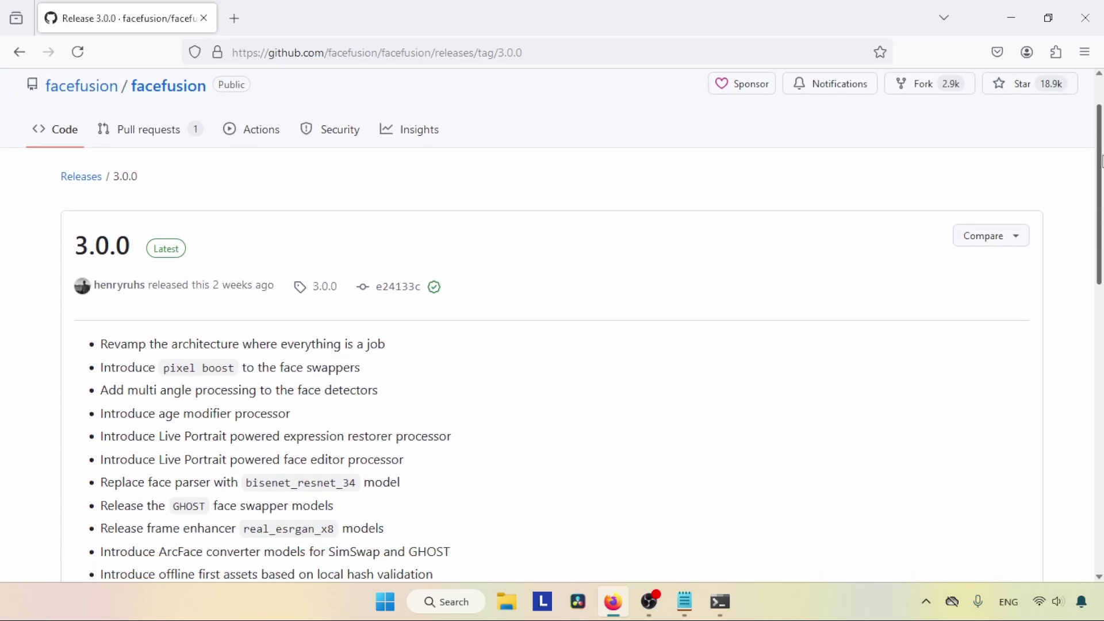
left_click_drag(1101, 161, 1087, 425)
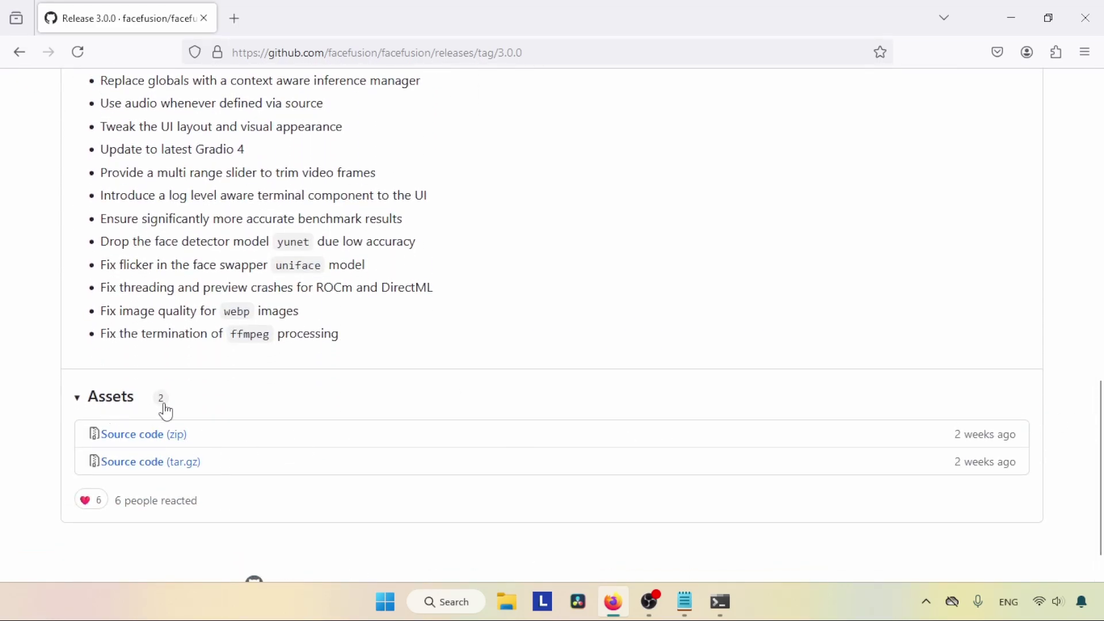
left_click(138, 438)
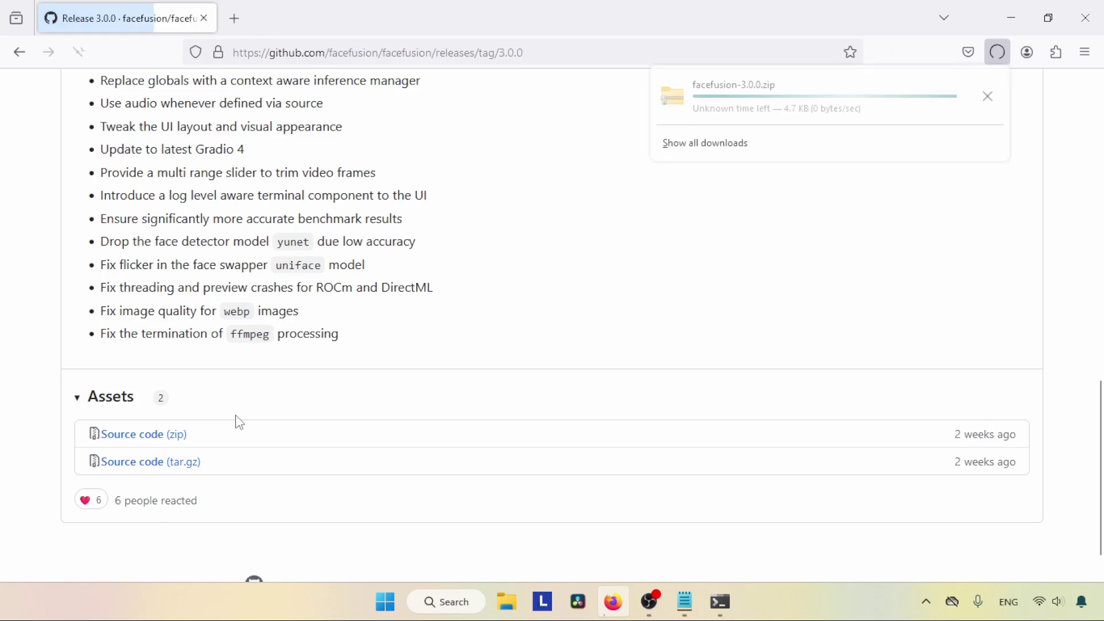
left_click(1085, 18)
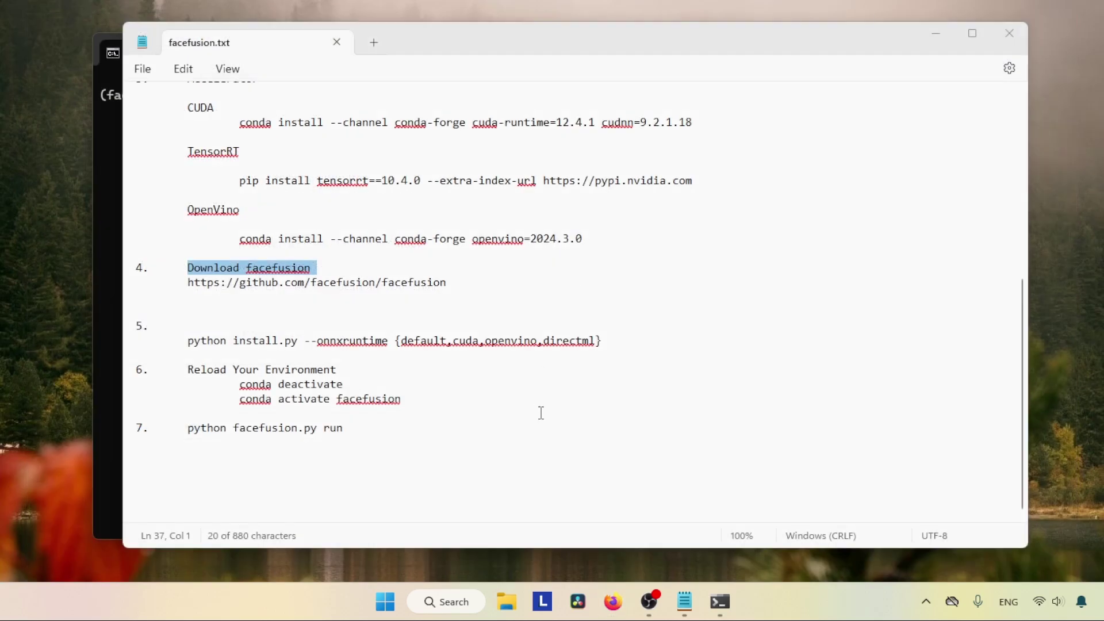
- Extract the facefusion-3.0.0 zip file in Downloads to the default facefusion-3.0.0 folder
left_click(507, 601)
left_click(247, 353)
left_click(553, 265)
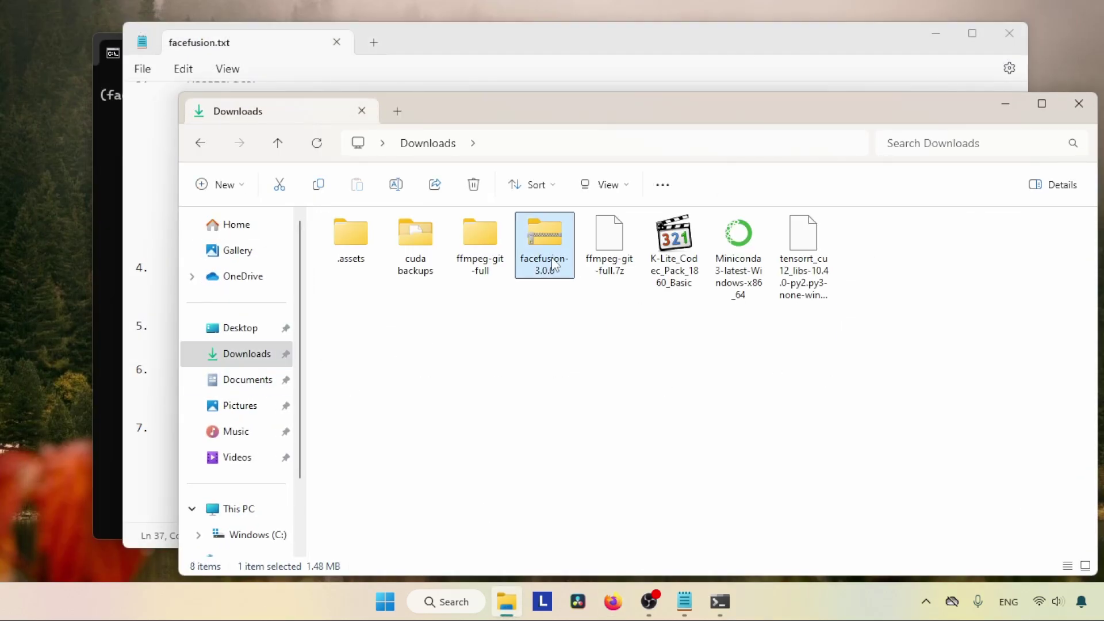
right_click(553, 265)
left_click(601, 264)
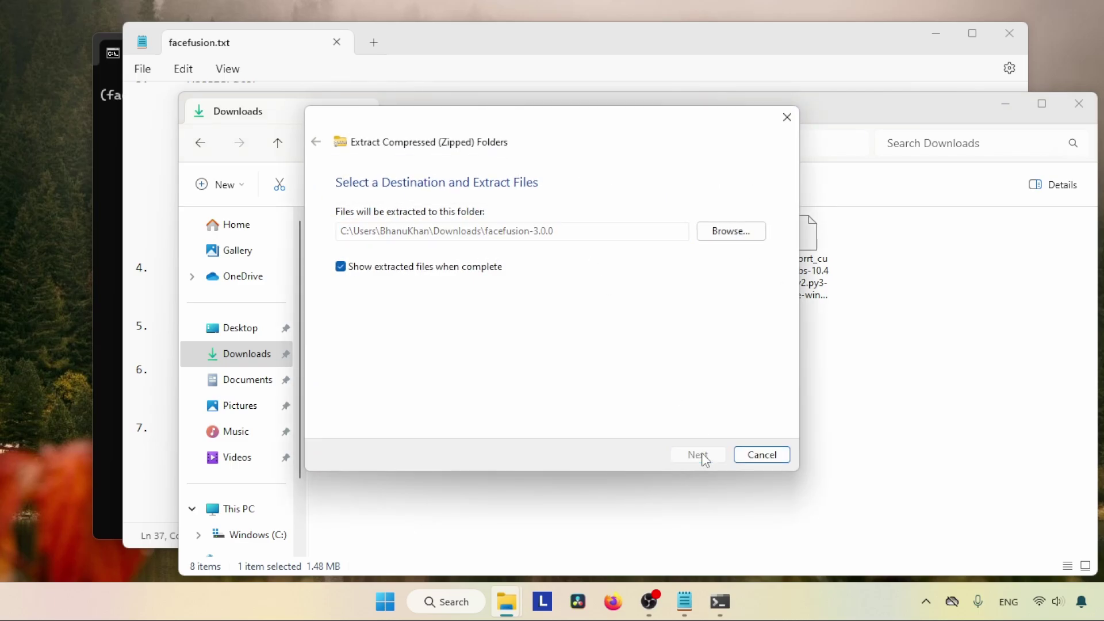
left_click(697, 454)
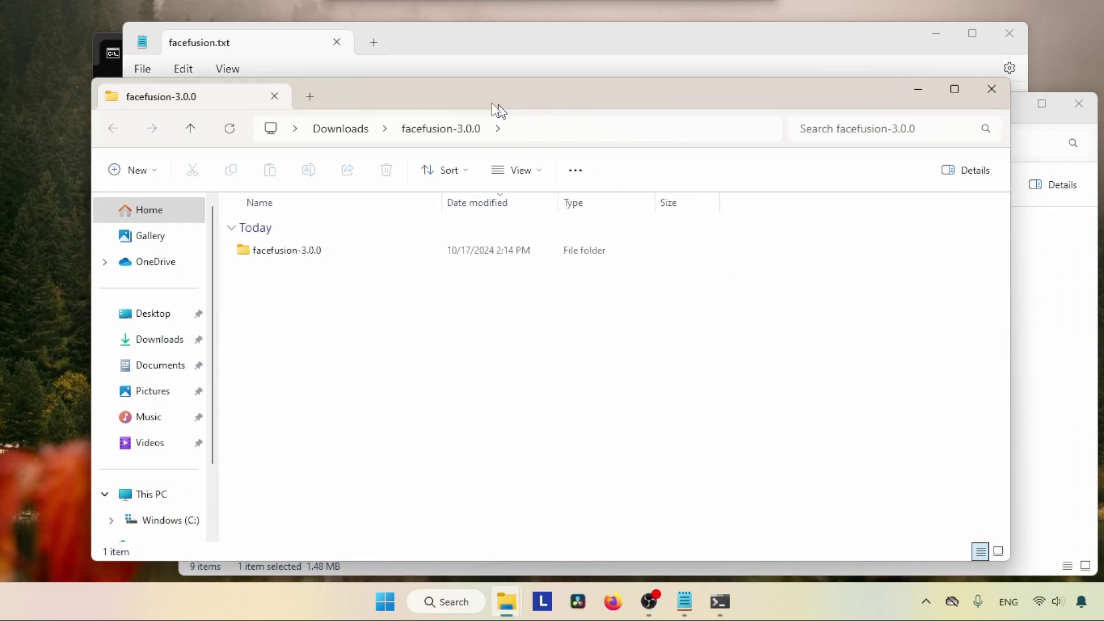
- Open the inner facefusion-3.0.0 folder, examine the extracted files and close the window
double_click(353, 230)
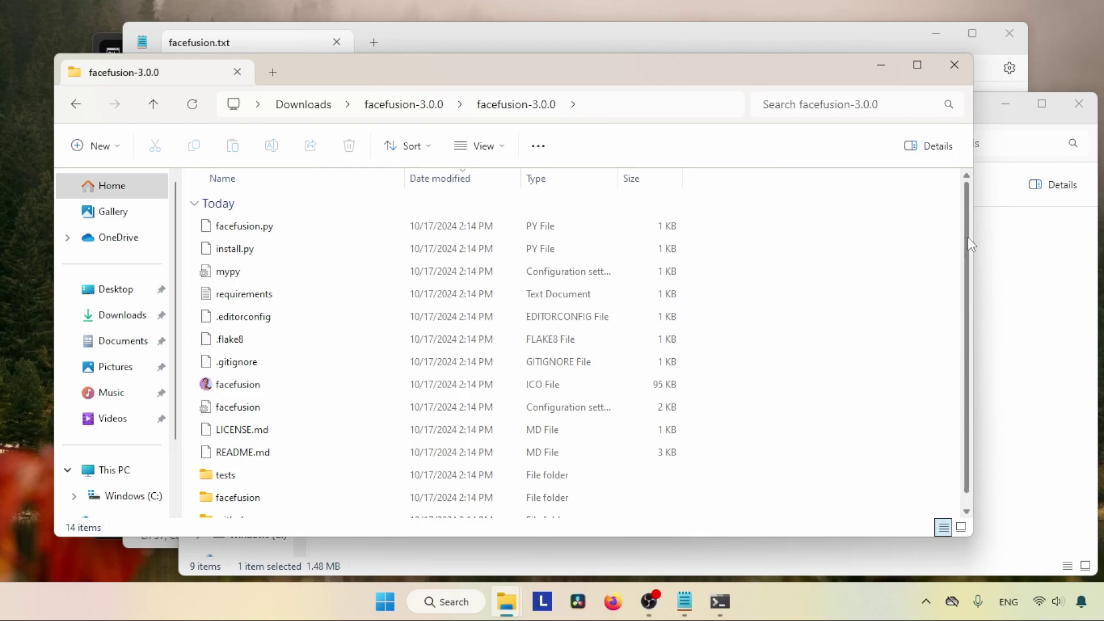
scroll(967, 237, "down", 2)
scroll(251, 379, "up", 2)
scroll(966, 224, "down", 2)
scroll(965, 224, "up", 2)
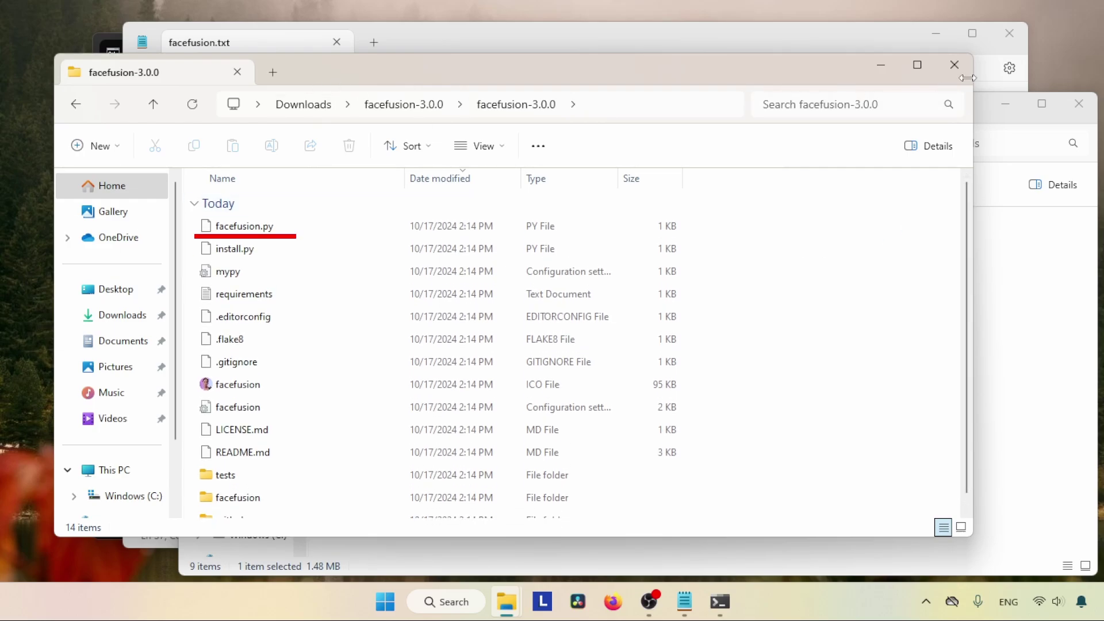
left_click(954, 65)
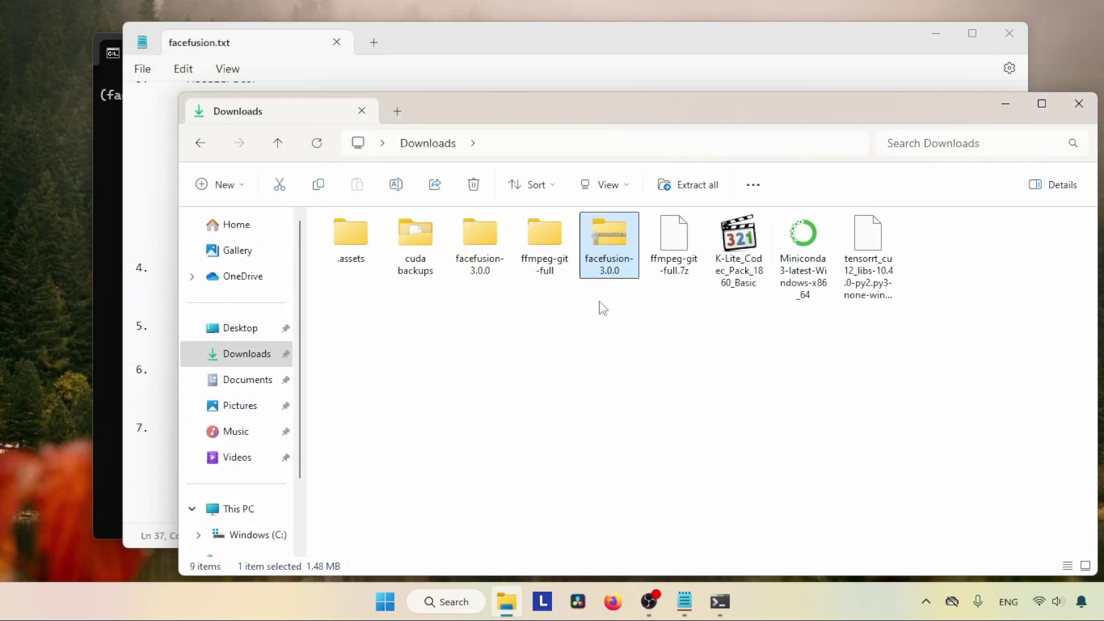
- Move the inner facefusion-3.0.0 folder directly into Downloads in place of the outer extracted folder and open it
left_click(511, 298)
key("Return")
key("alt+Left")
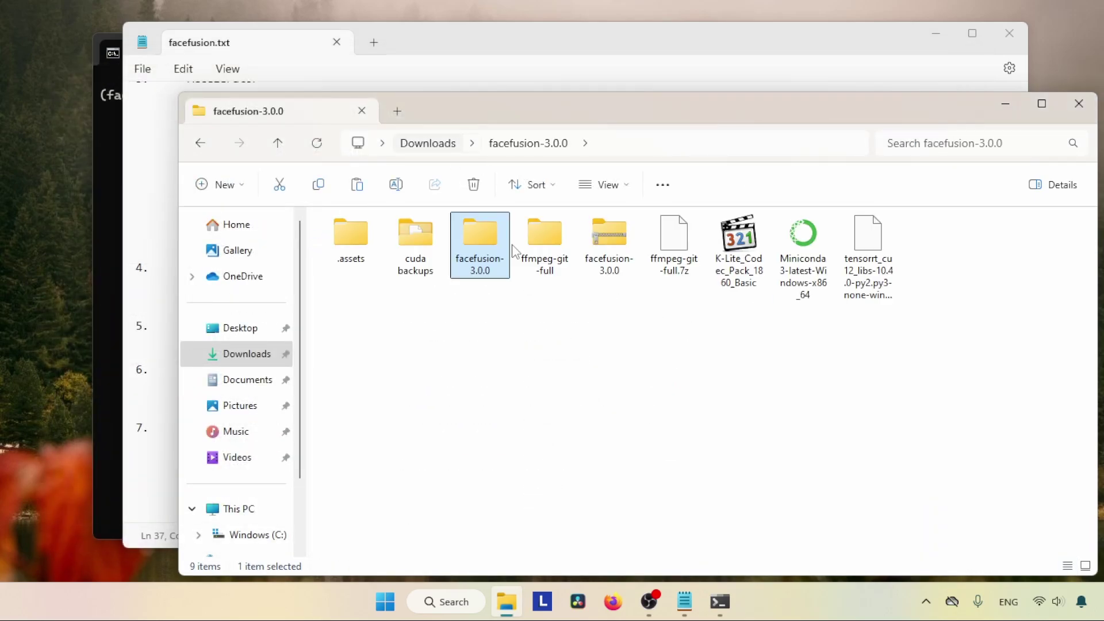
left_click(570, 438)
key("f")
key("Return")
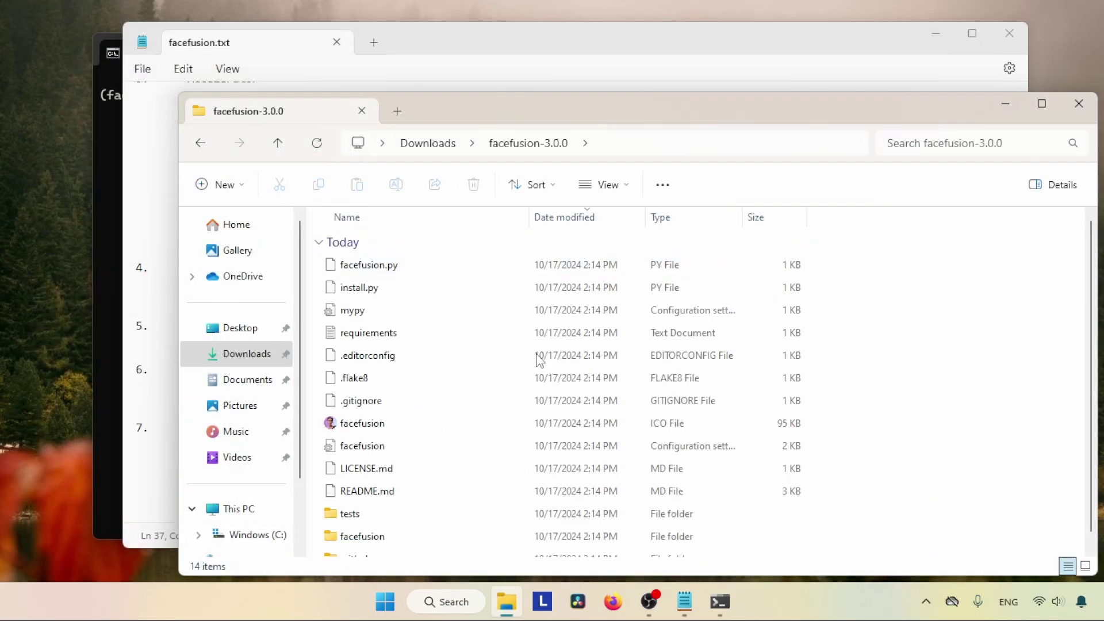
- Rename the facefusion-3.0.0 folder in Downloads as facefusion and open it
key("alt+Left")
key("F2")
type("facefusion")
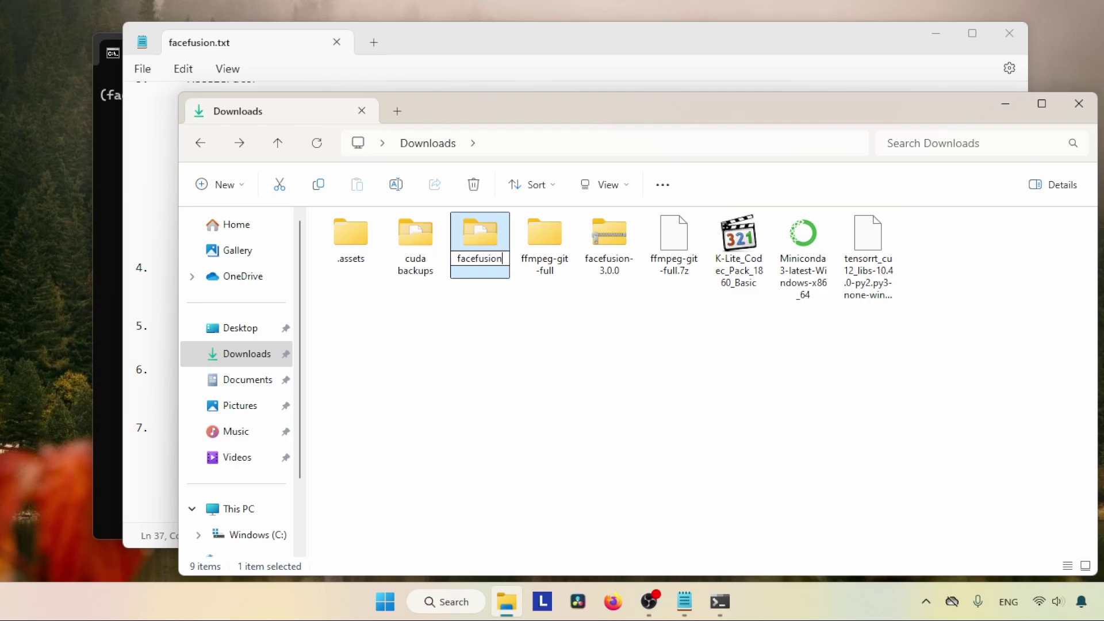
key("Return")
key("Return")
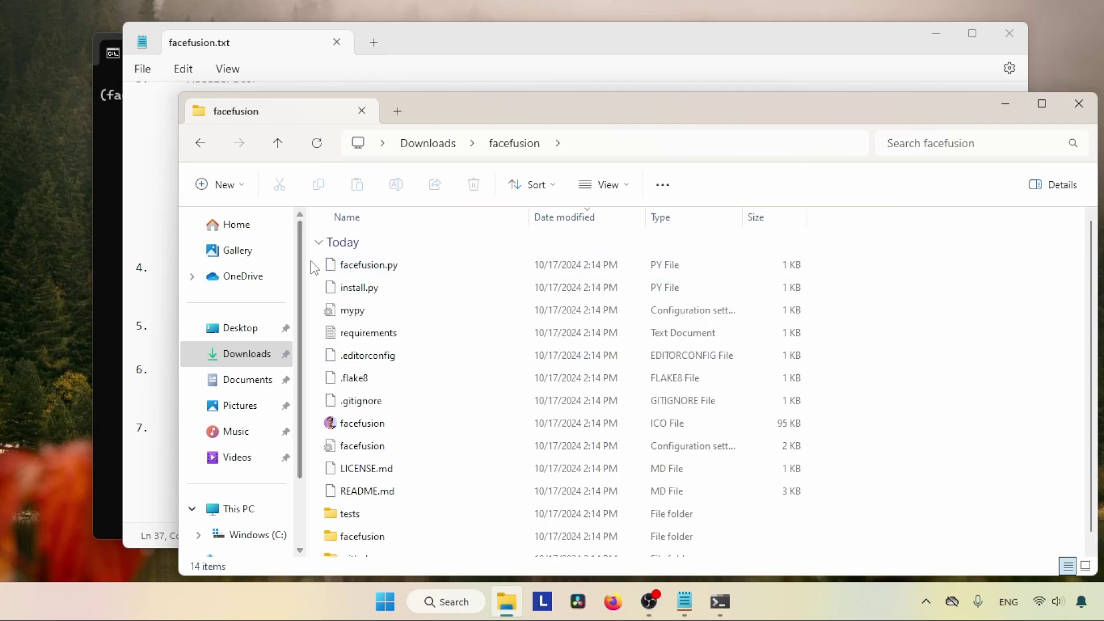
left_click_drag(315, 263, 911, 374)
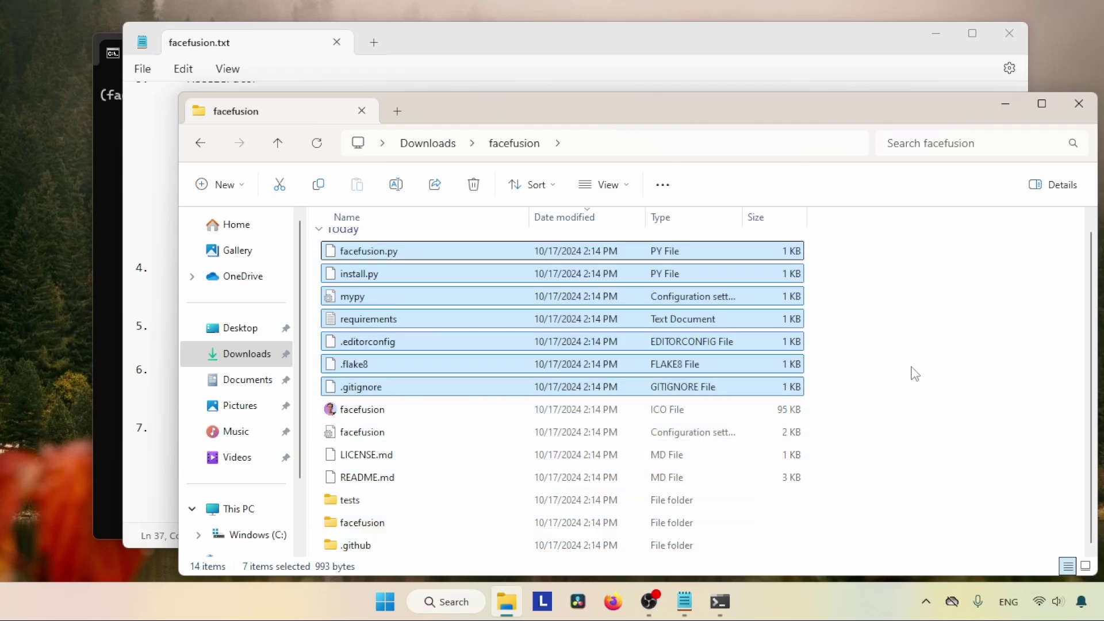
left_click(908, 372)
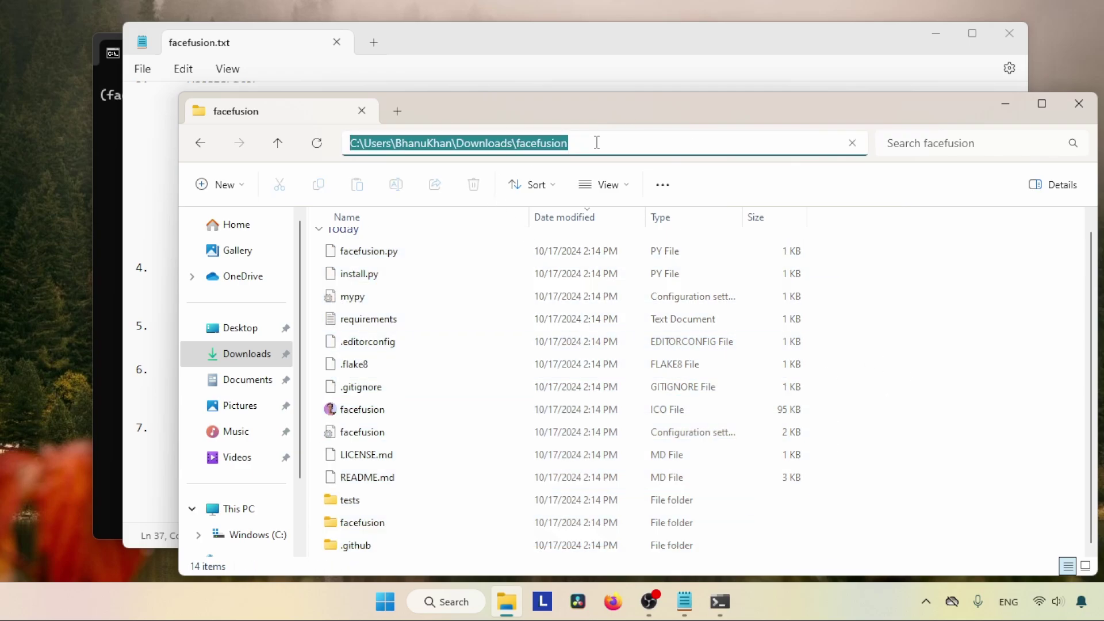
- Change the Anaconda Prompt's directory to the facefusion folder in Downloads with cd and the folder's full path
left_click(103, 144)
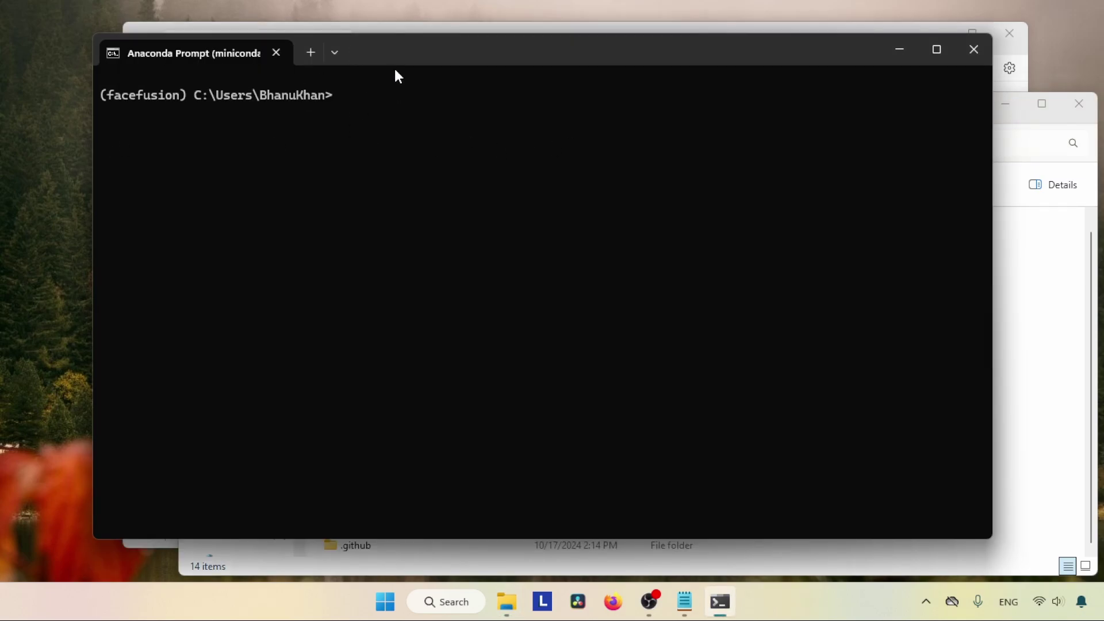
type("cd")
type("C:\\Users\\BhanuKhan\\Downloads\\facefusion")
key("Return")
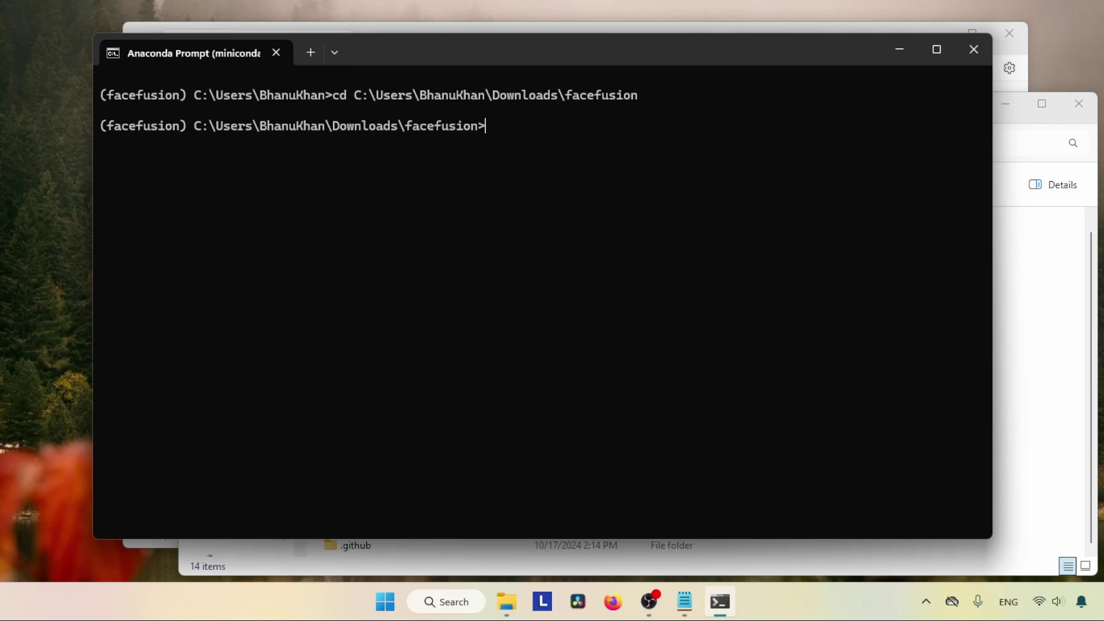
- Examine the "python install.py --onnxruntime" command in the notes and its options default, cuda, openvino and directml
left_click(655, 28)
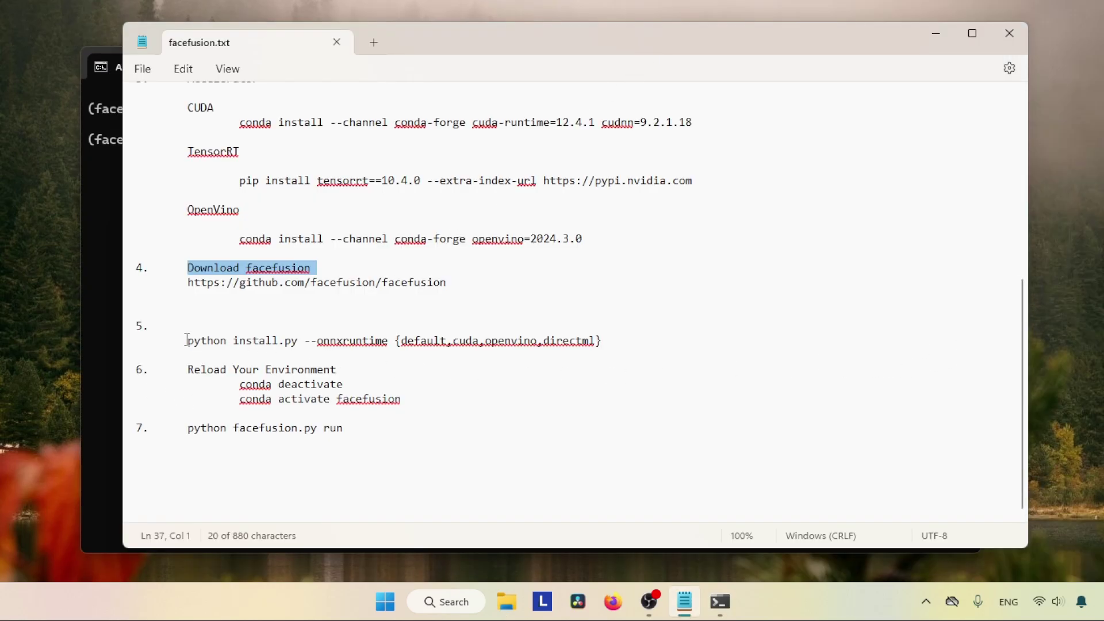
left_click_drag(187, 339, 622, 343)
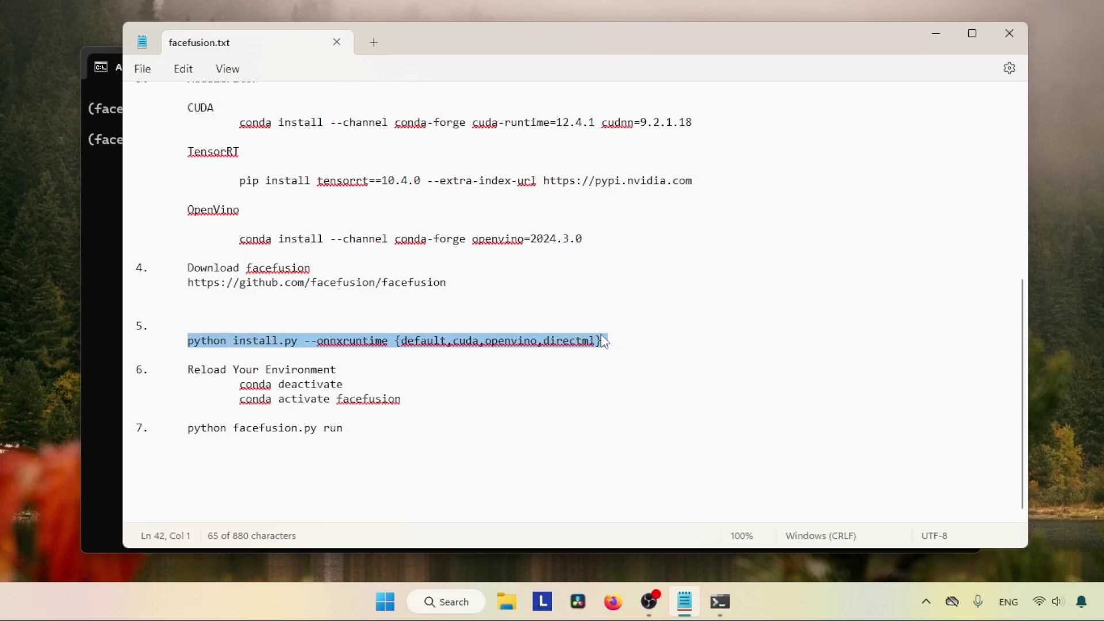
left_click(191, 344)
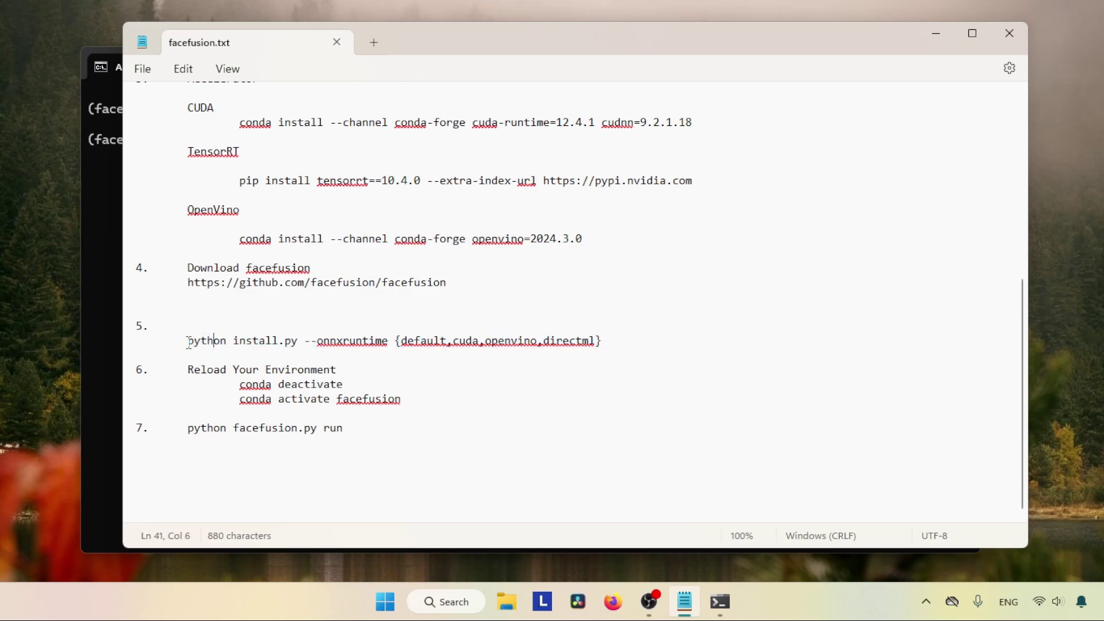
left_click_drag(189, 343, 417, 345)
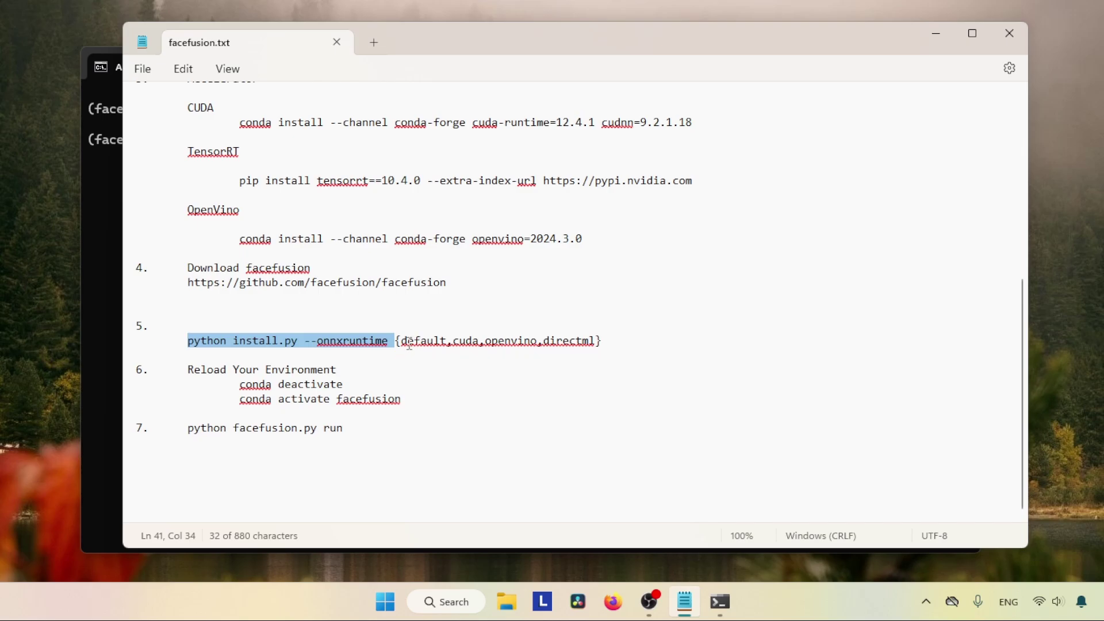
left_click_drag(401, 341, 446, 346)
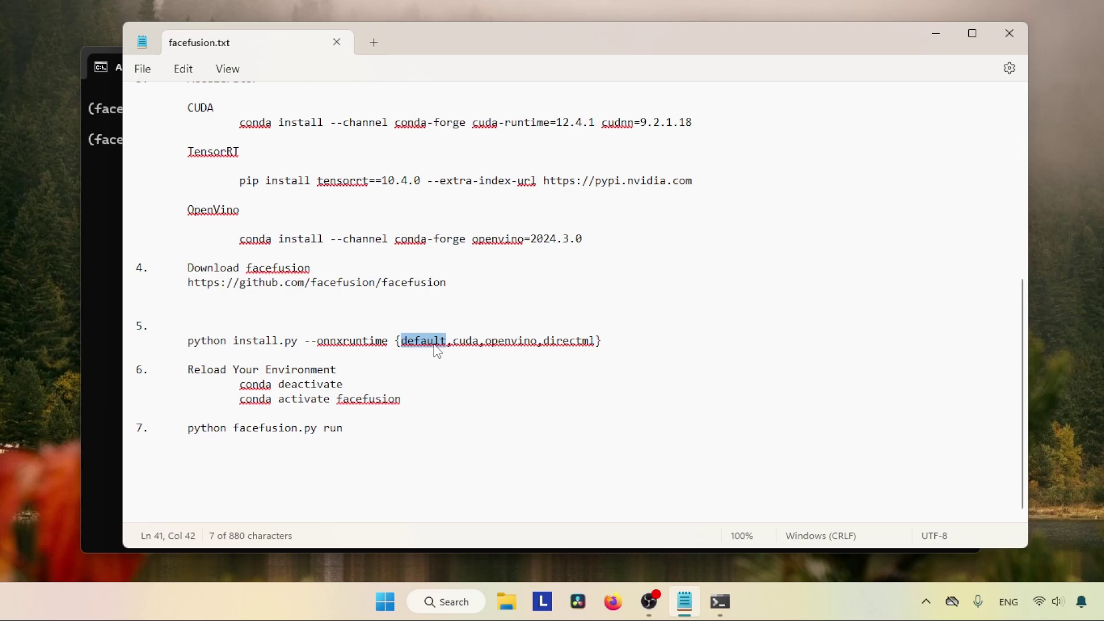
left_click_drag(453, 341, 539, 350)
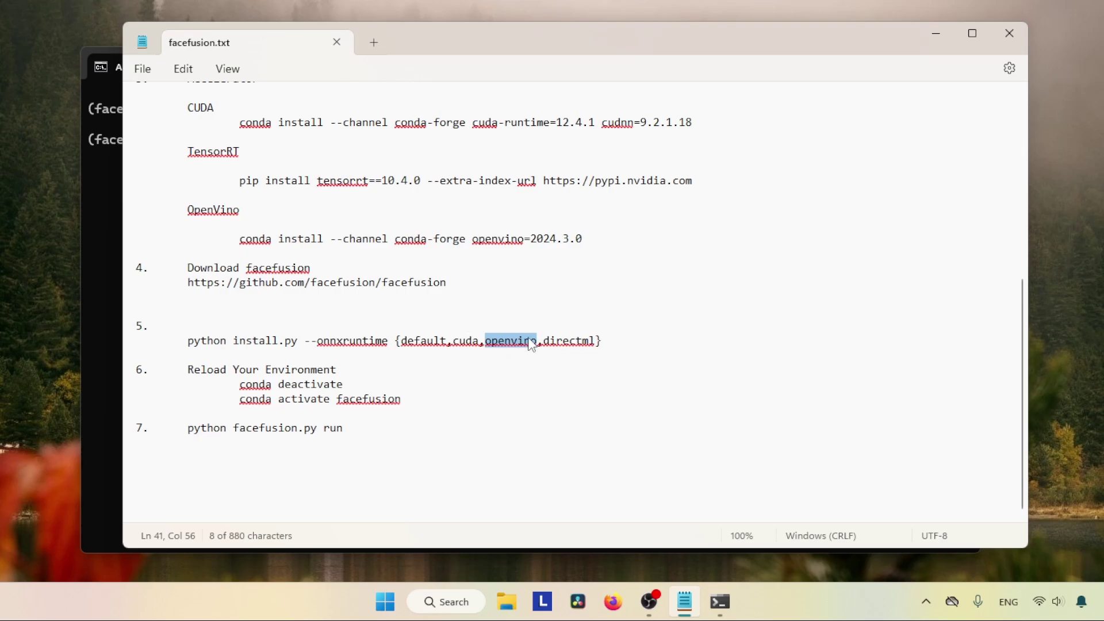
left_click_drag(543, 340, 601, 344)
- Copy "python install.py --onnxruntime" from the notes into the Anaconda Prompt and run it with the cuda option
left_click_drag(187, 340, 391, 343)
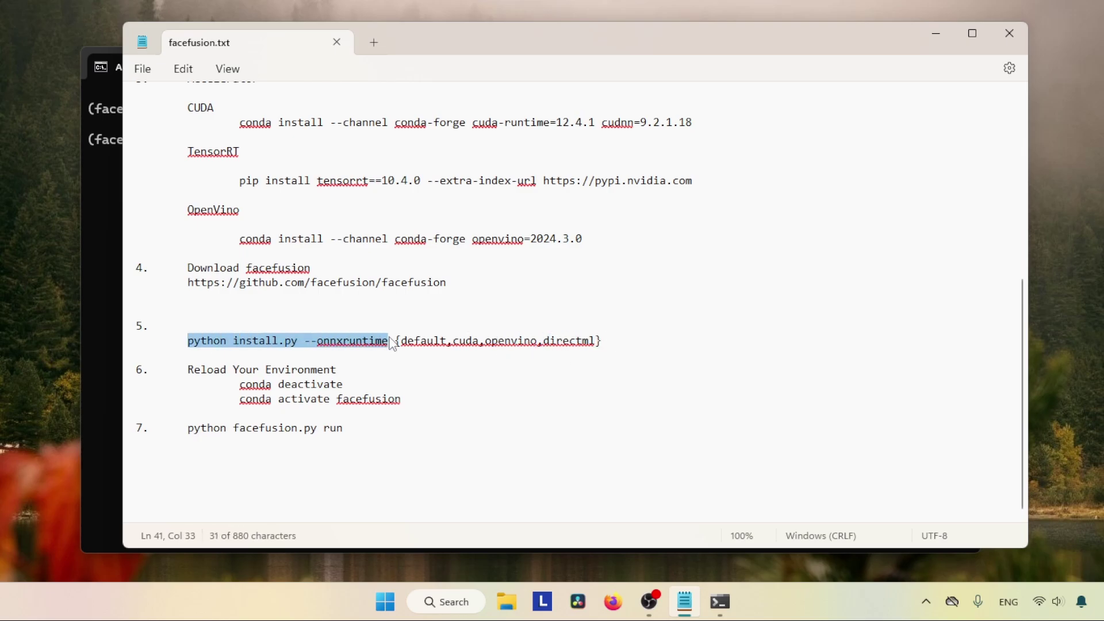
right_click(391, 343)
left_click(460, 84)
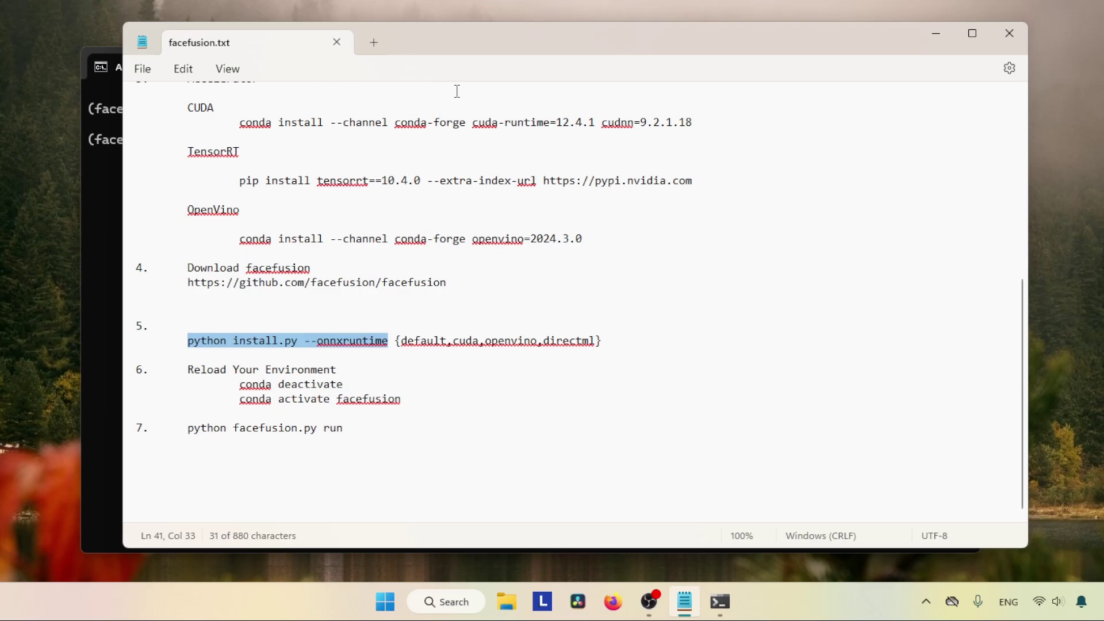
left_click(96, 187)
key("ctrl+v")
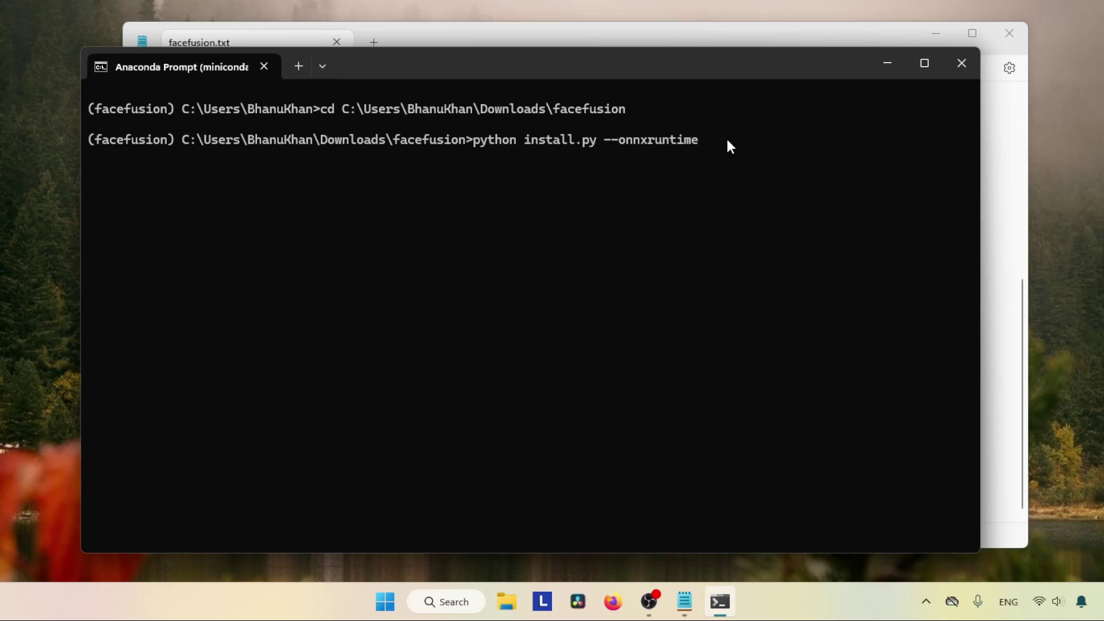
type("cuda")
key("Return")
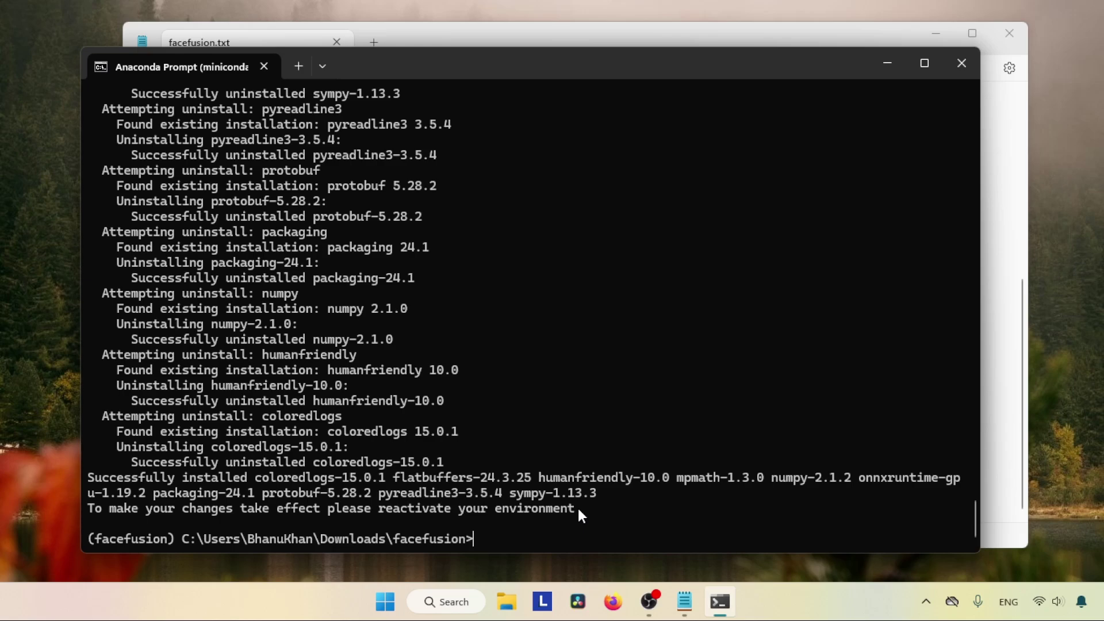
- Run "conda deactivate" and try to reactivate the environment with "conda activate facefusion"
type("conda  deactivate")
key("Return")
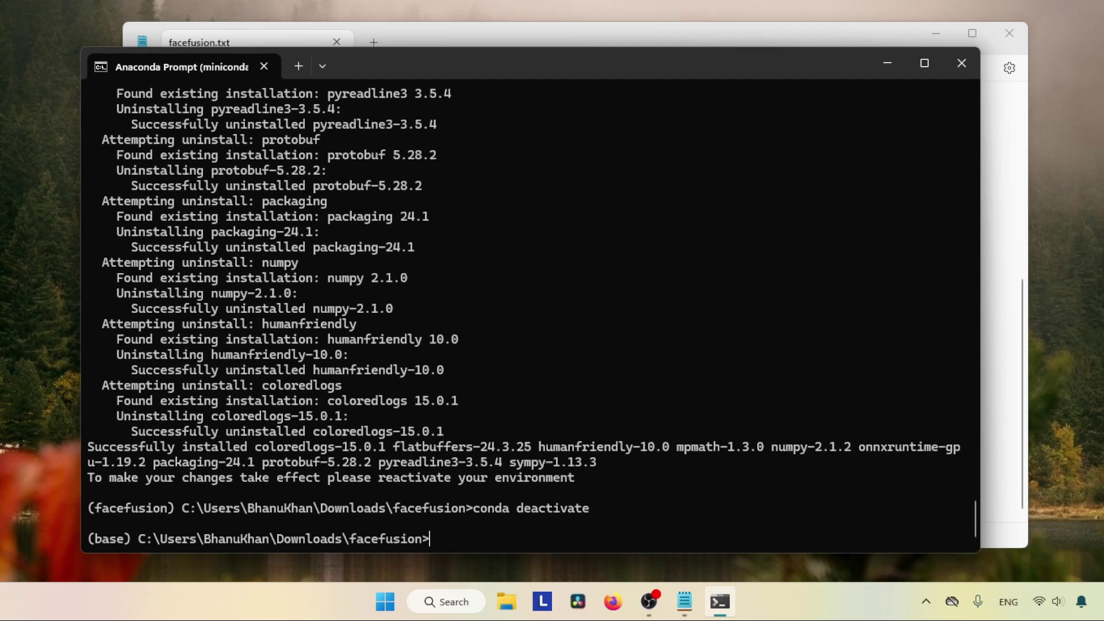
type("conda activate ")
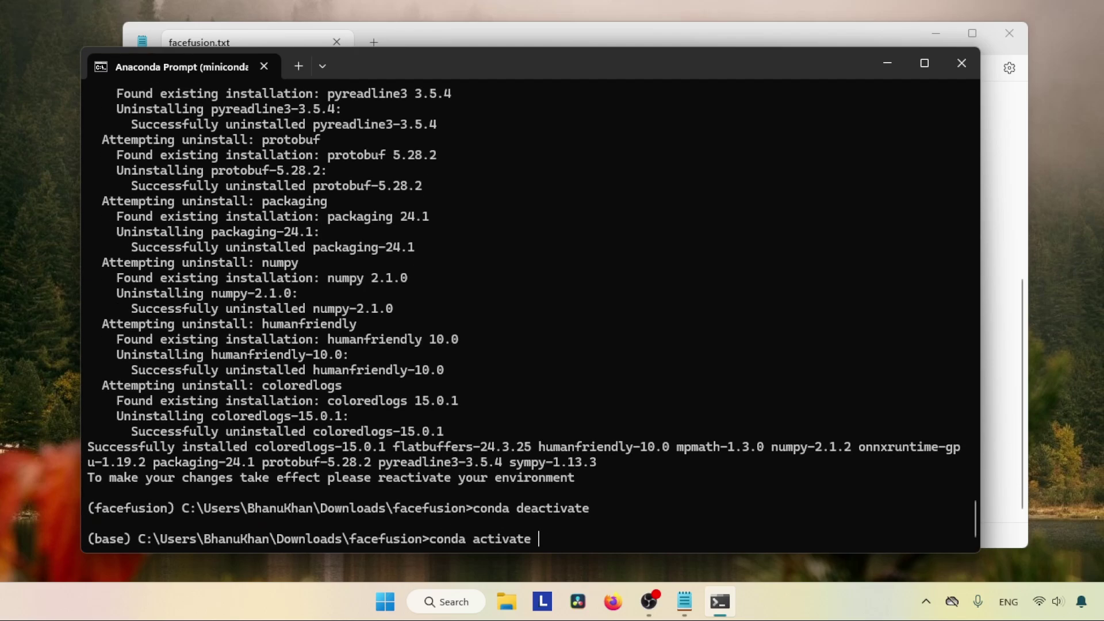
type("facefusion")
key("Return")
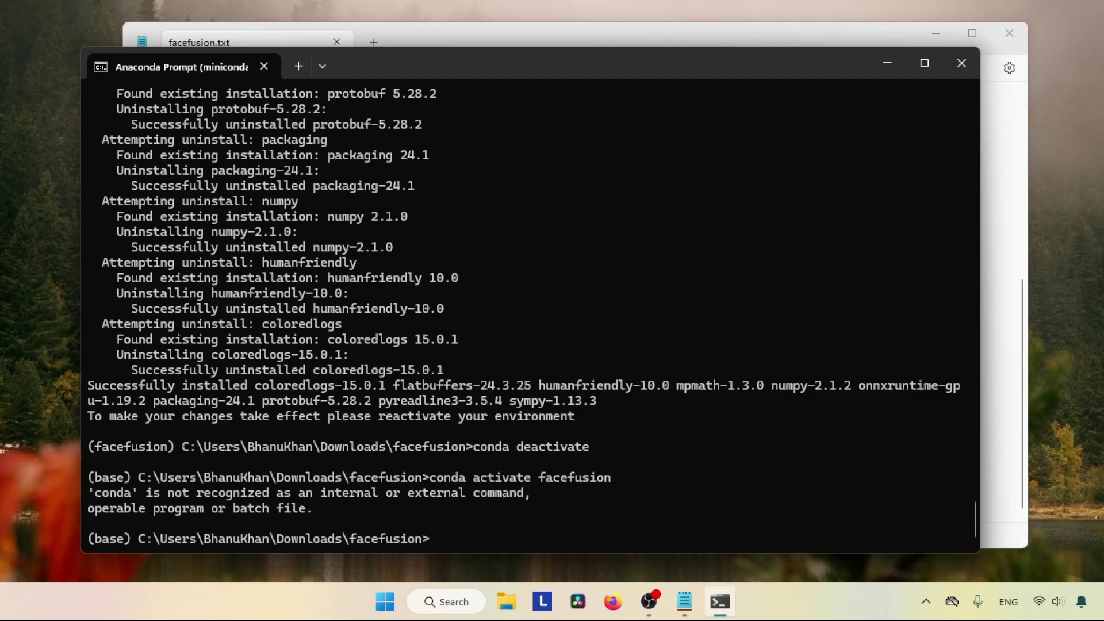
- Try running the previous "conda activate facefusion" command again
key("Up")
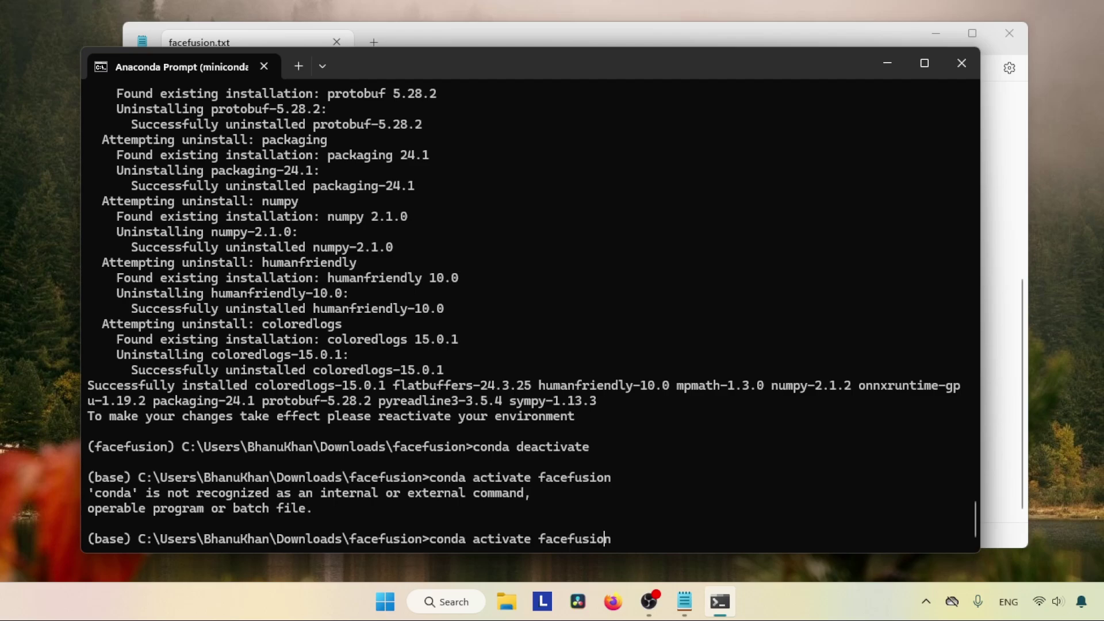
key("ctrl+Left")
key("ctrl+Left")
key("ctrl+Left")
key("Return")
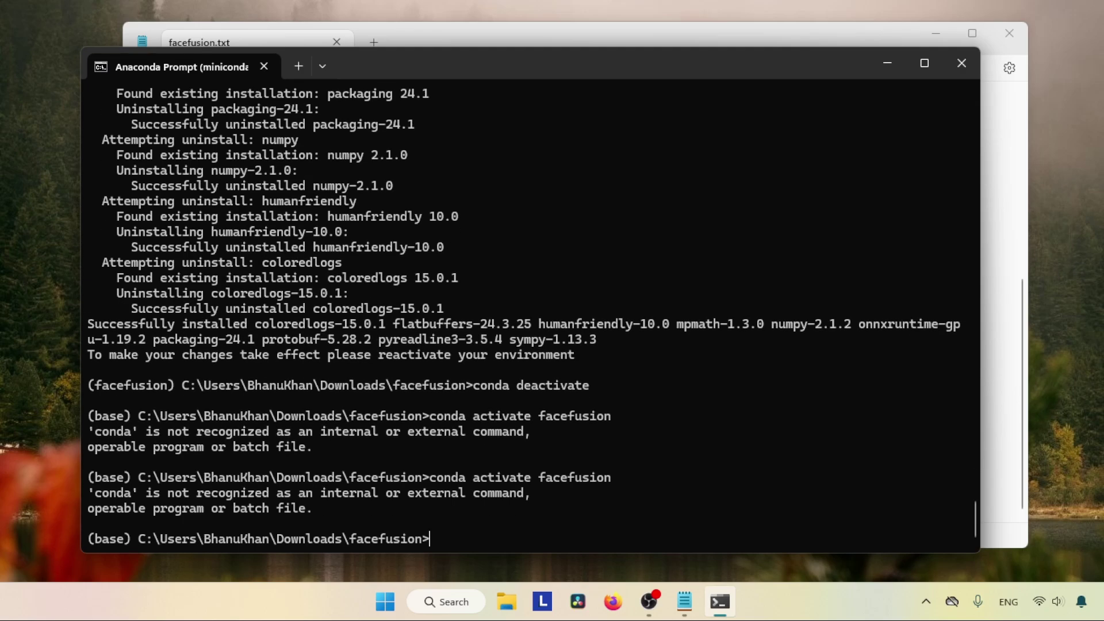
key("Up")
key("Return")
- Close the terminal, open a new Anaconda Prompt (miniconda3) and run "conda activate facefusion"
left_click(961, 62)
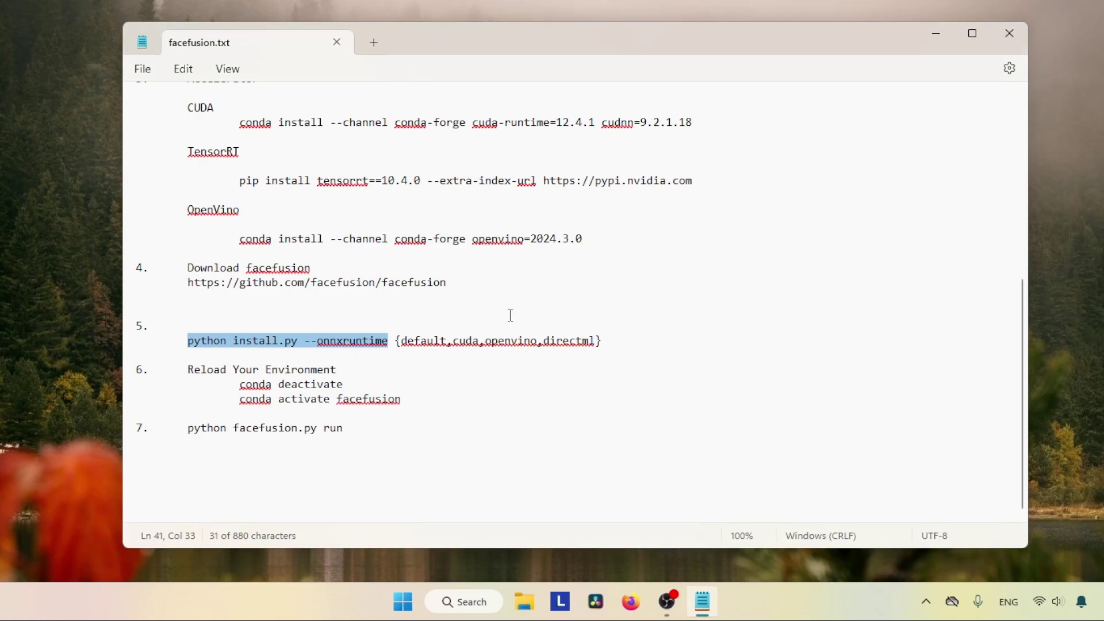
key("super")
type("ana")
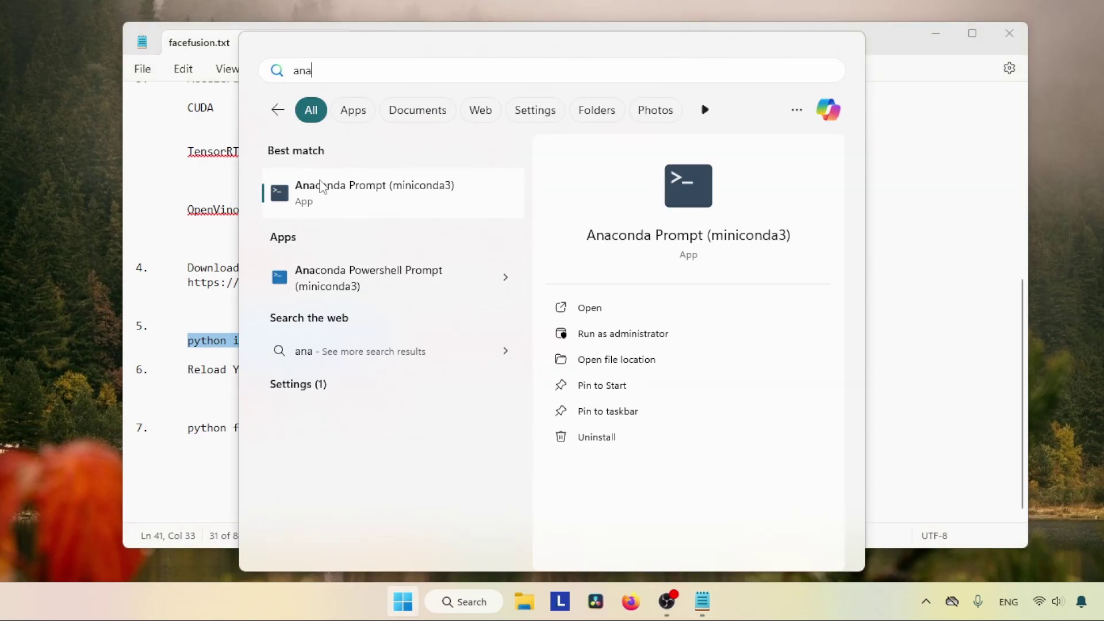
left_click(321, 183)
left_click_drag(457, 143, 441, 70)
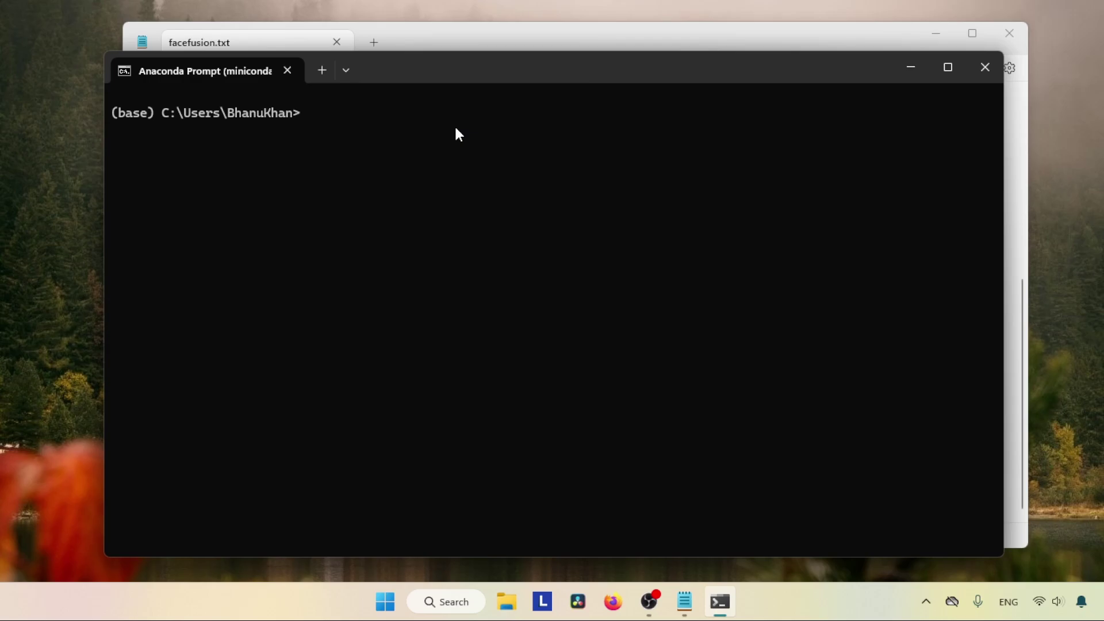
type("conda activate facefusion")
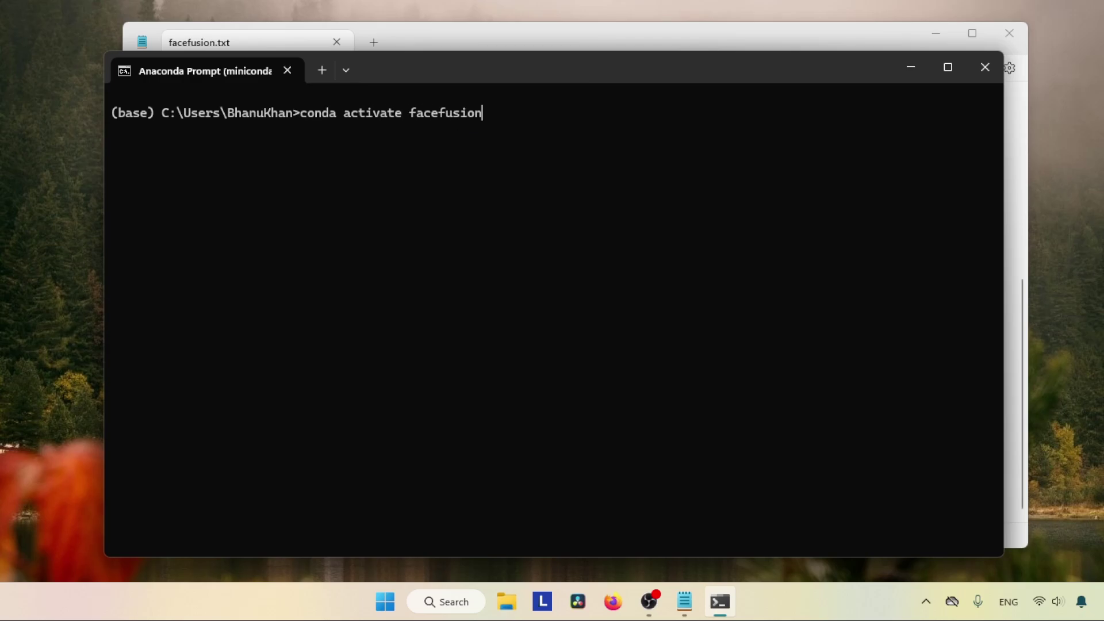
key("Return")
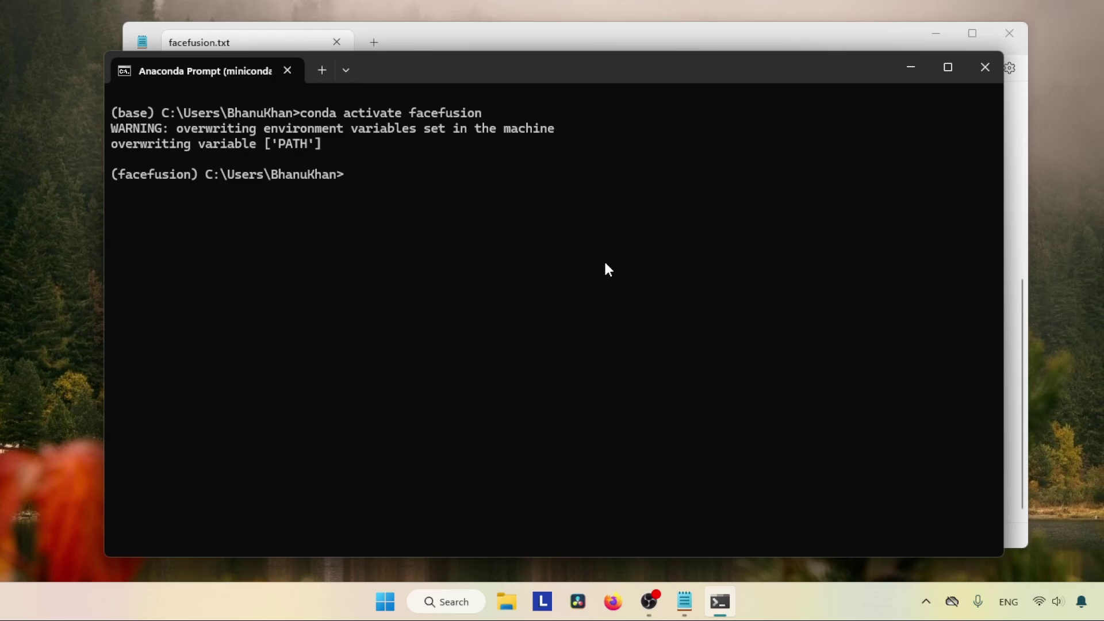
- Copy the path of the facefusion folder in Downloads and change the Anaconda Prompt's directory to it with cd
type("cd")
left_click(506, 602)
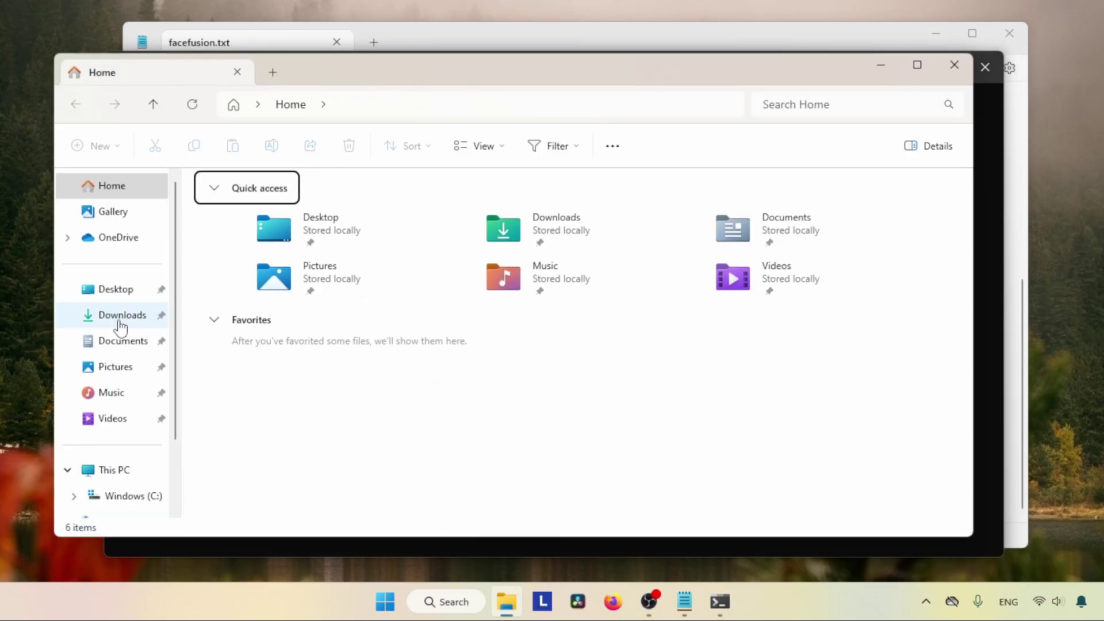
left_click(121, 326)
double_click(376, 204)
left_click(488, 104)
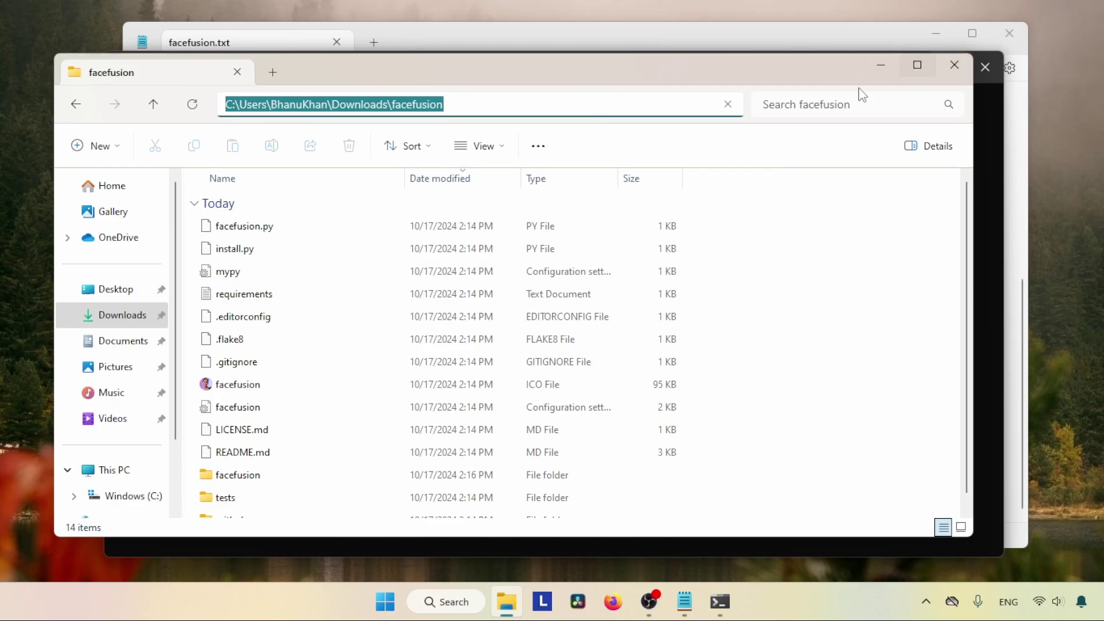
key("ctrl+c")
key("alt+Tab")
key("ctrl+v")
key("Return")
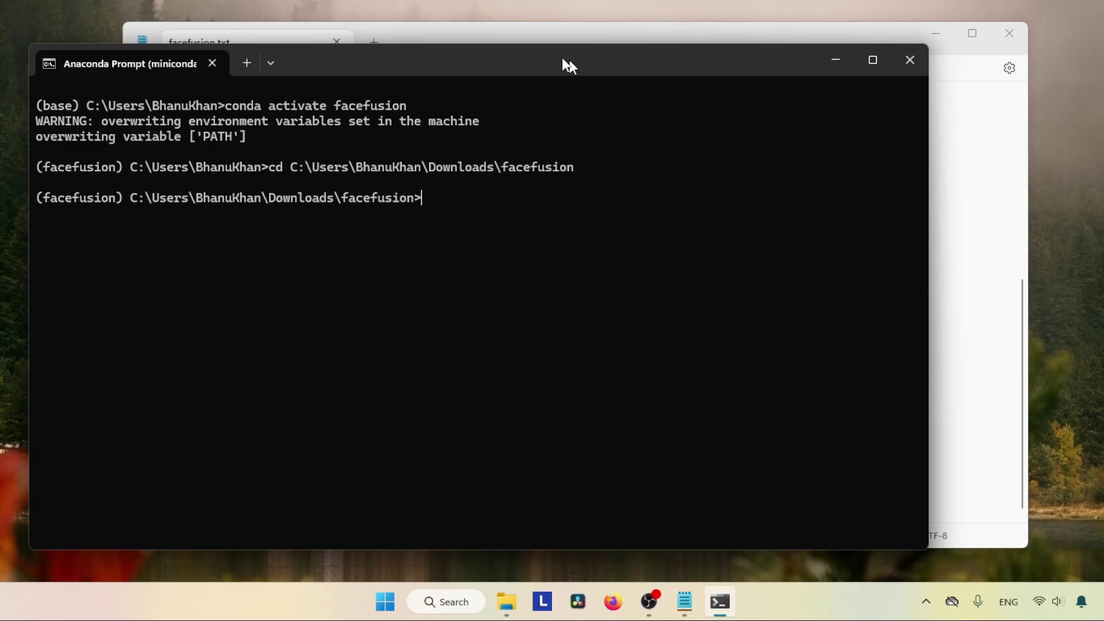
- Place the .assets folder from Downloads inside the facefusion folder and close File Explorer
key("alt+Tab")
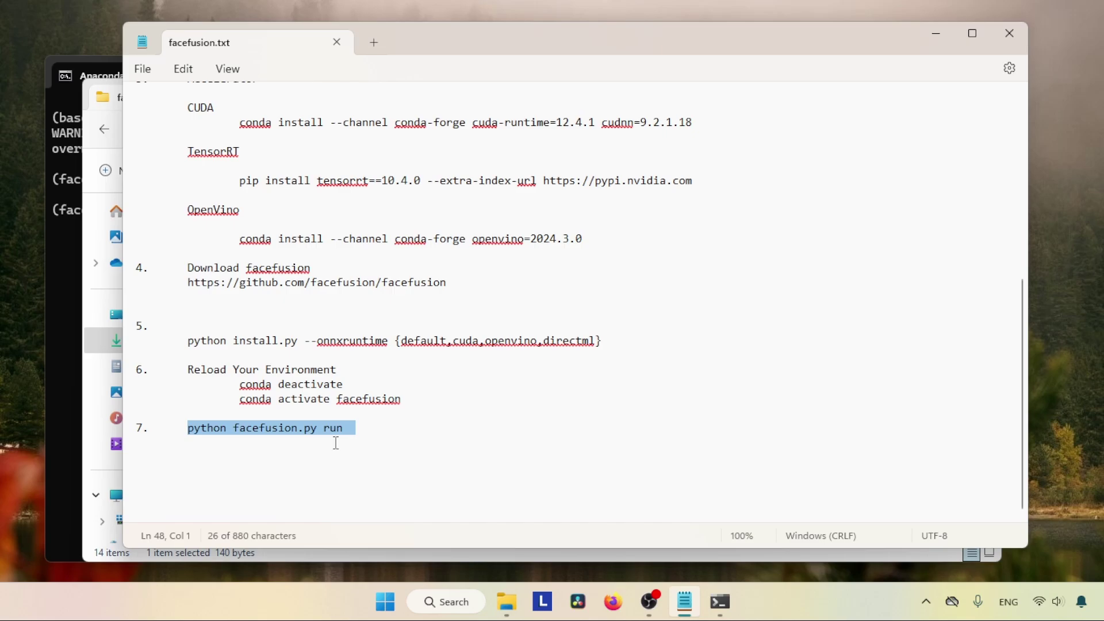
left_click(86, 119)
left_click(104, 129)
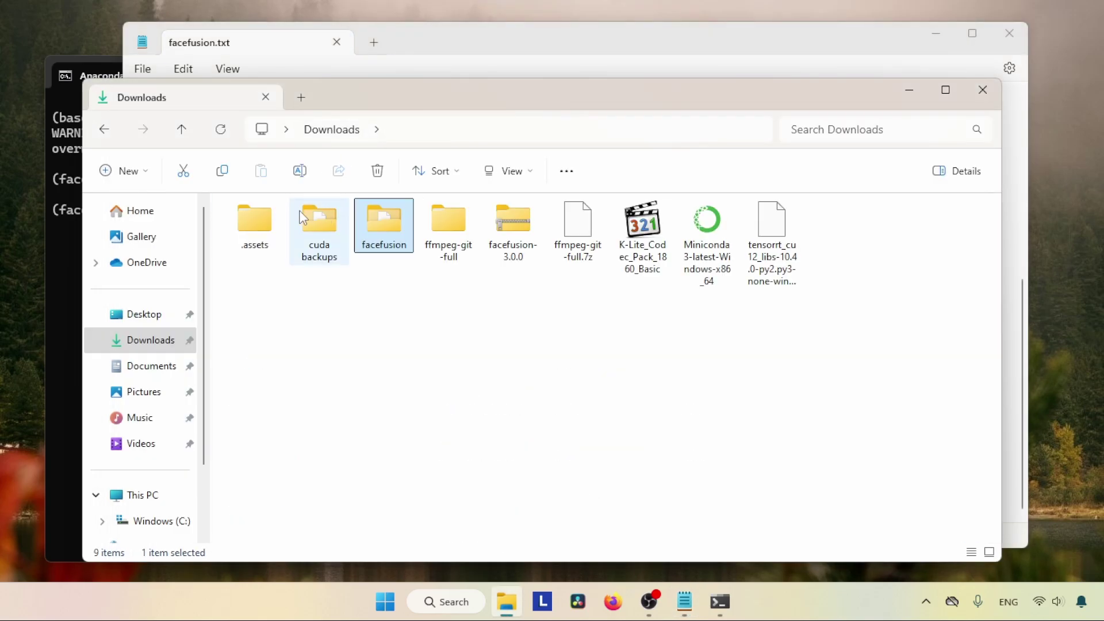
right_click(244, 221)
left_click(273, 195)
double_click(382, 222)
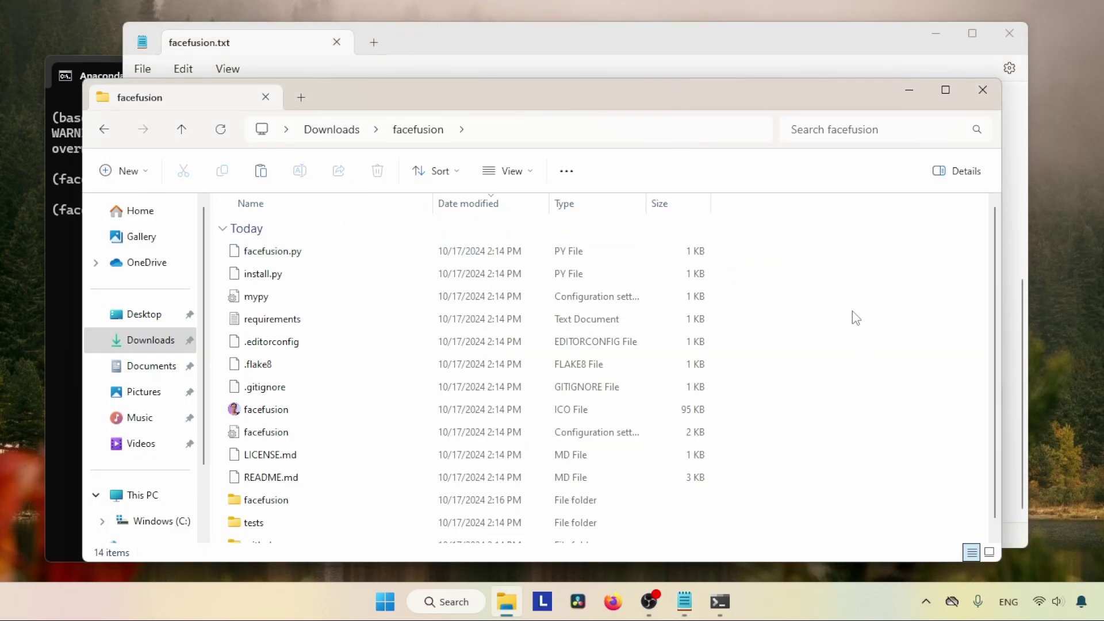
right_click(856, 352)
left_click(867, 331)
left_click(842, 424)
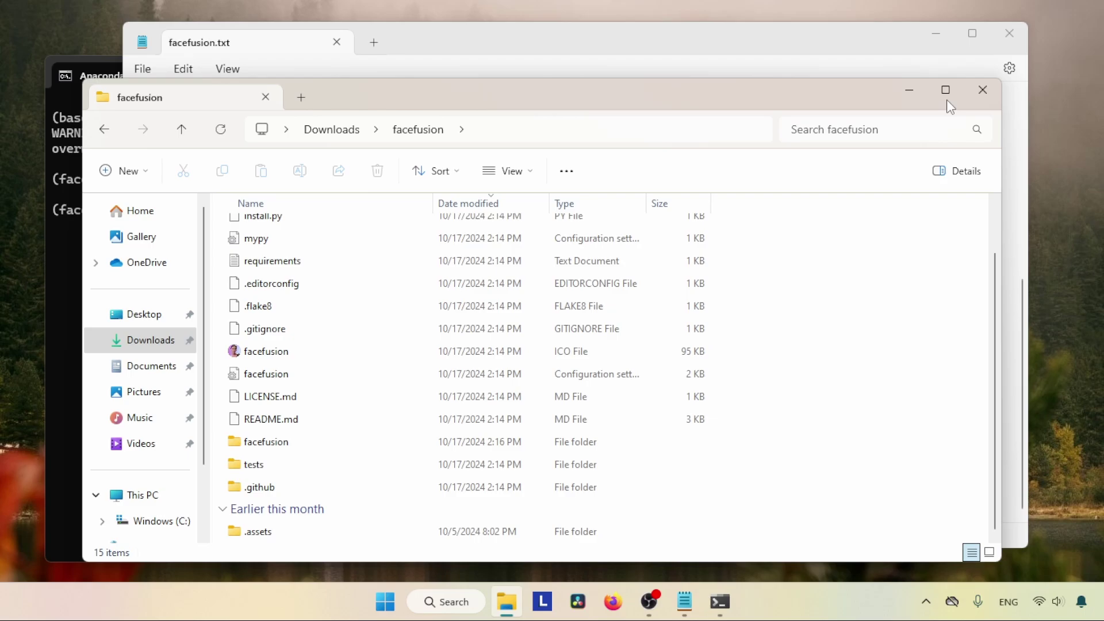
left_click(982, 90)
- Copy "python facefusion.py run" from the notes and run it in the Anaconda Prompt
right_click(339, 428)
left_click(411, 120)
key("alt+Tab")
key("ctrl+v")
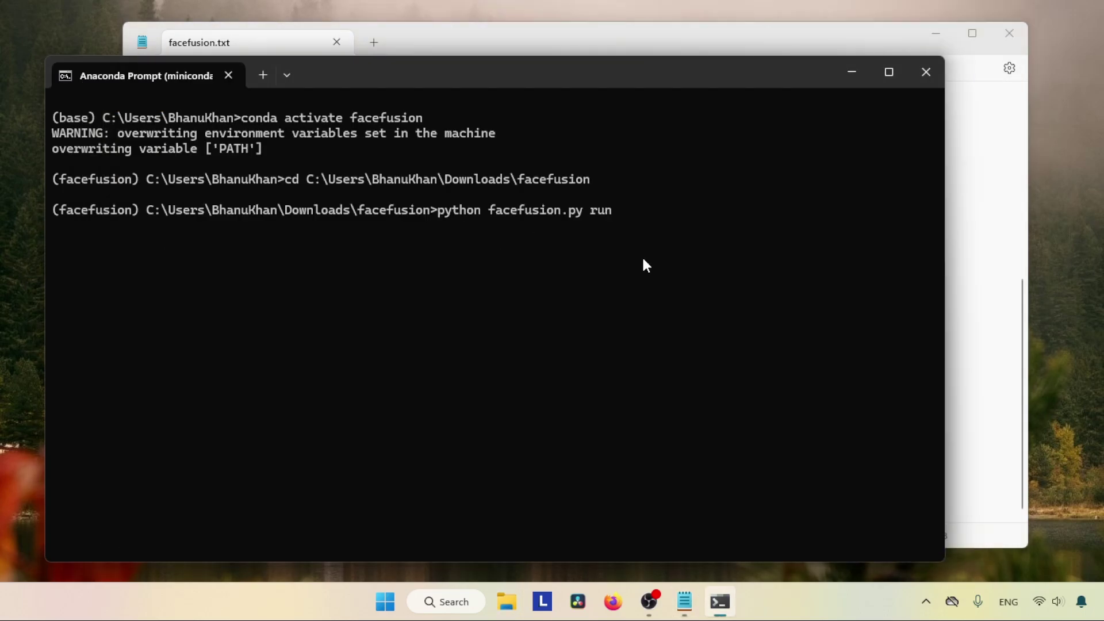
key("Return")
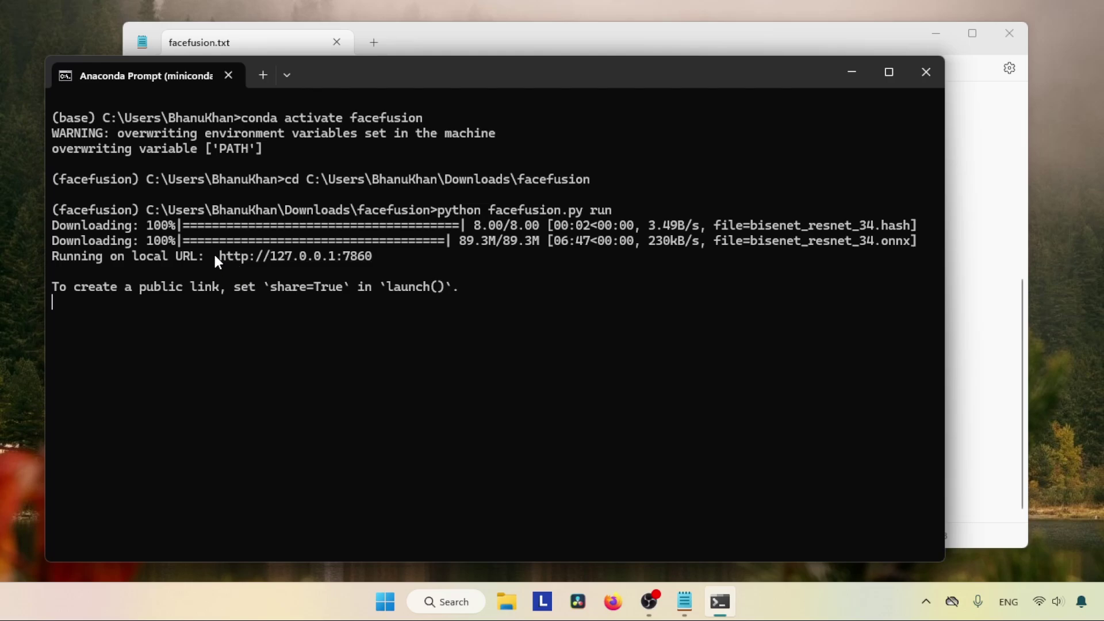
left_click_drag(219, 257, 376, 259)
key("ctrl+c")
left_click(613, 598)
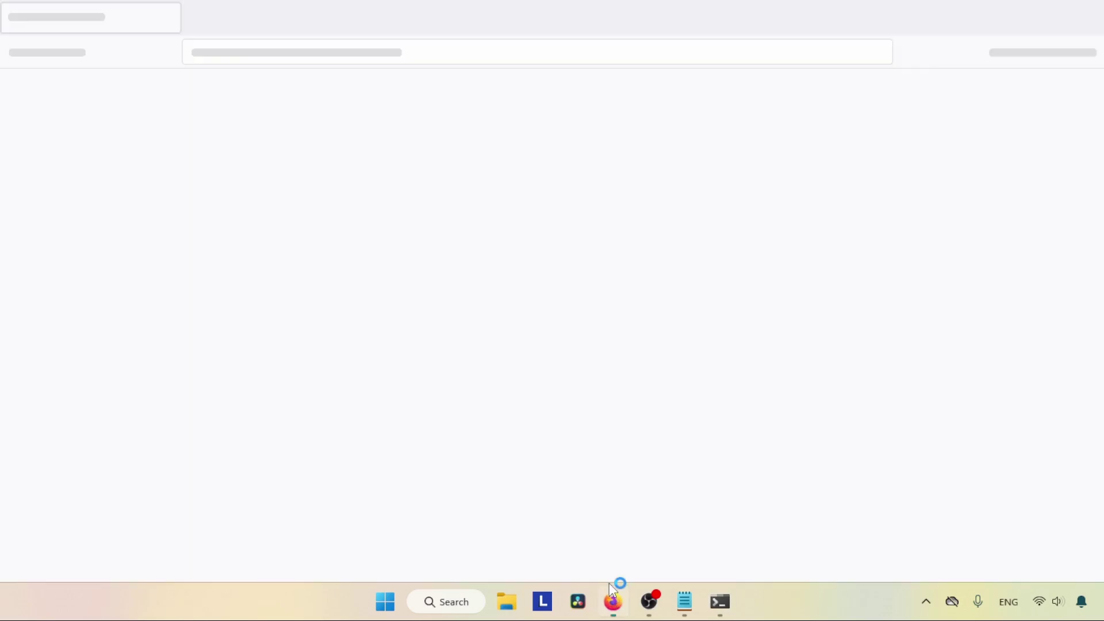
right_click(422, 51)
left_click(462, 195)
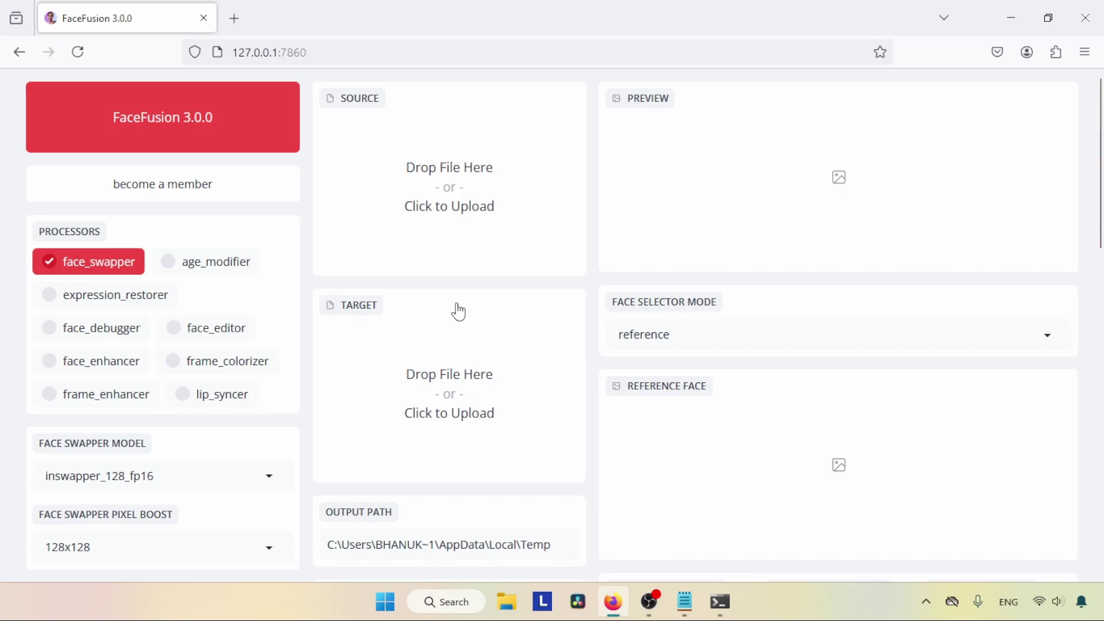
- Upload pexels-gantas-2888150 from the Pictures folder as the target image
left_click(434, 370)
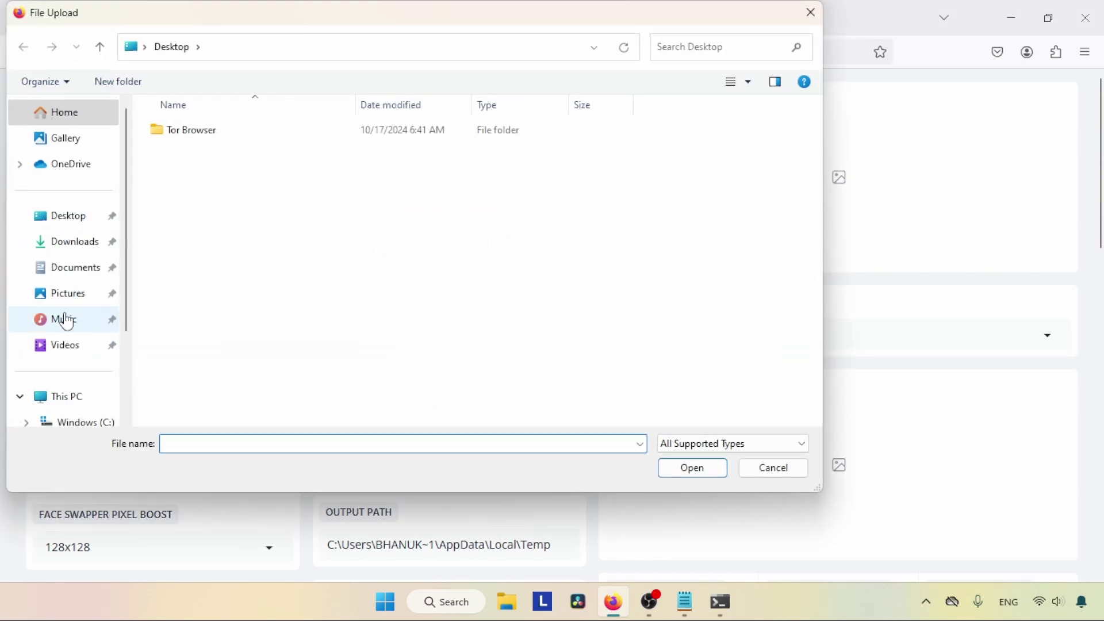
left_click(69, 293)
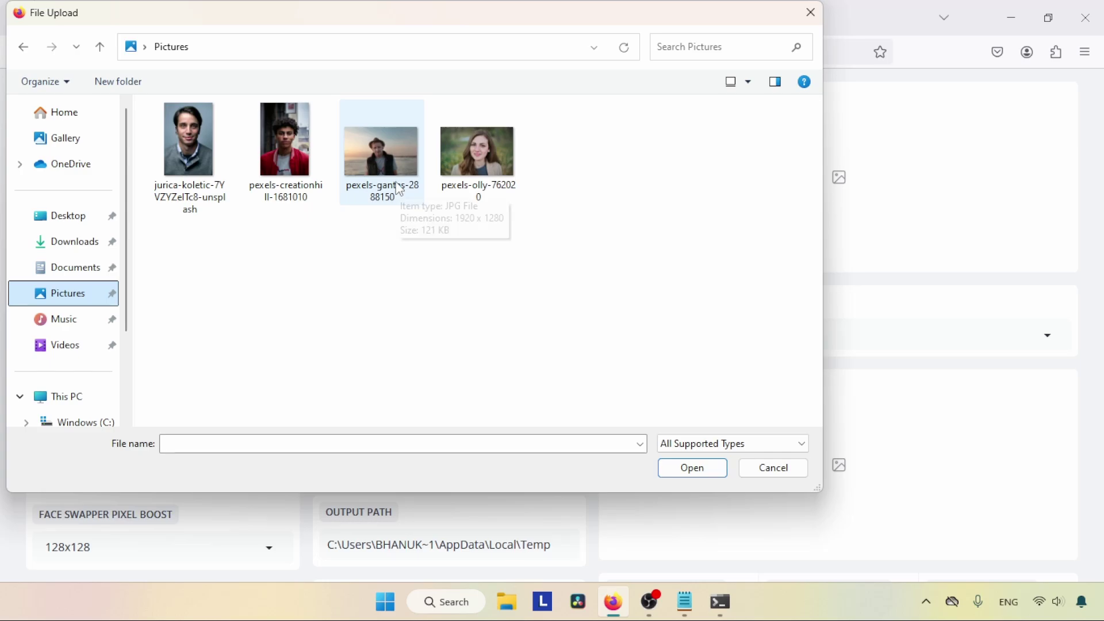
left_click(363, 178)
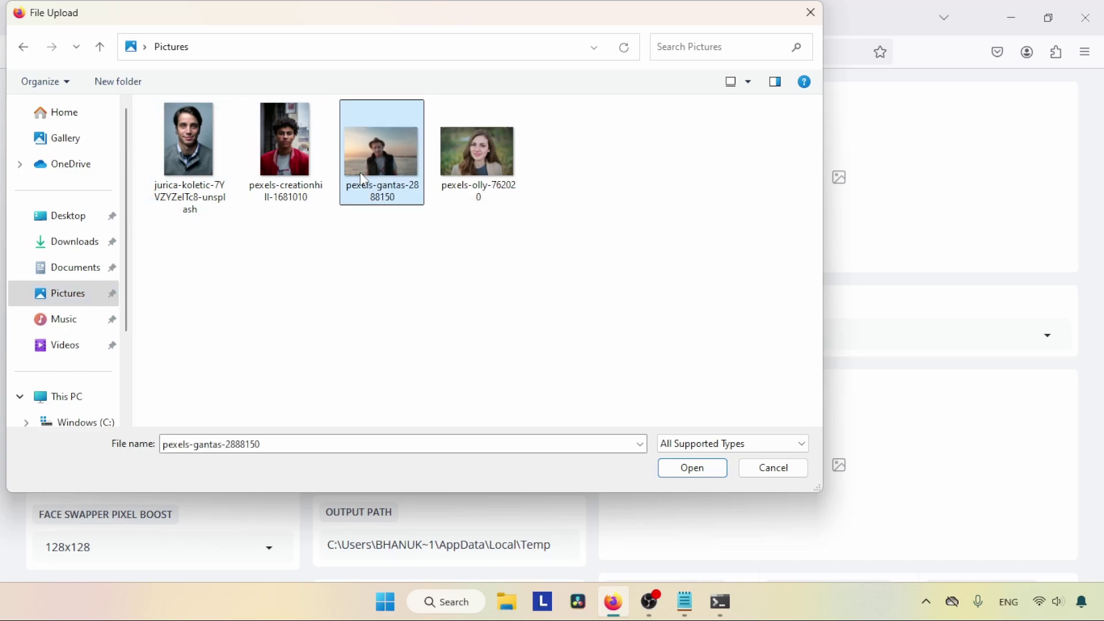
left_click(726, 475)
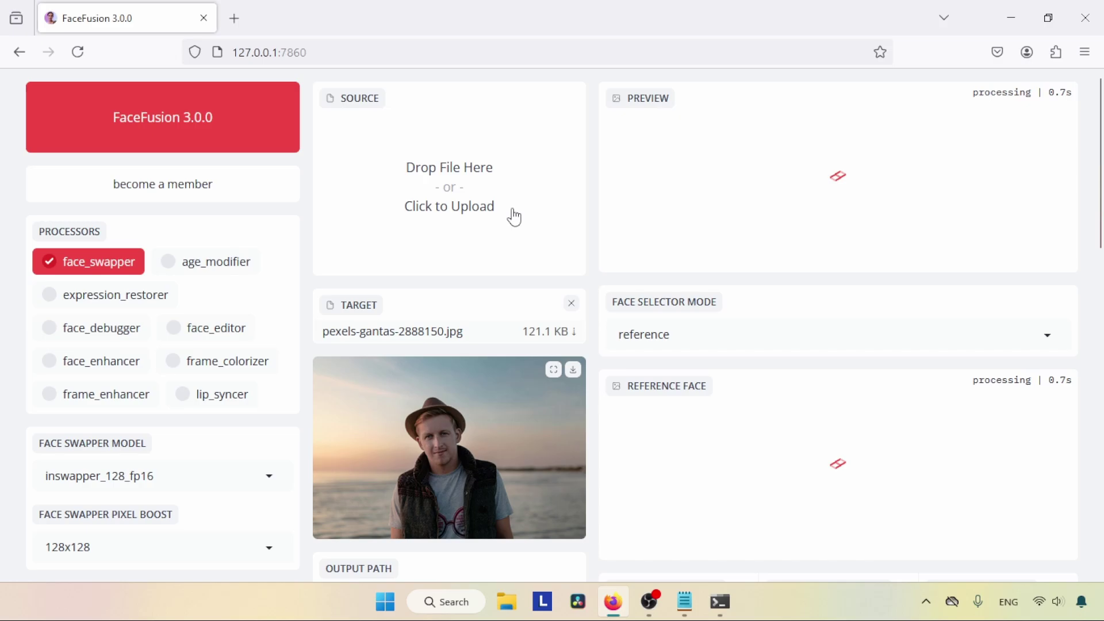
- Upload pexels-creationhill-1681010 from the Pictures folder as the source image
left_click(485, 169)
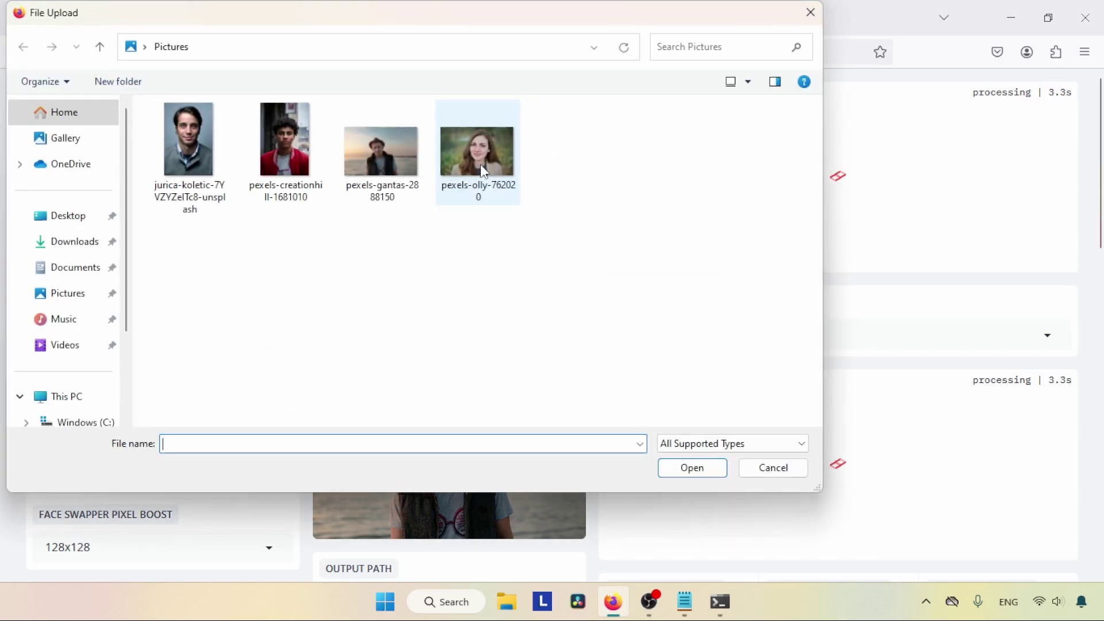
left_click(292, 164)
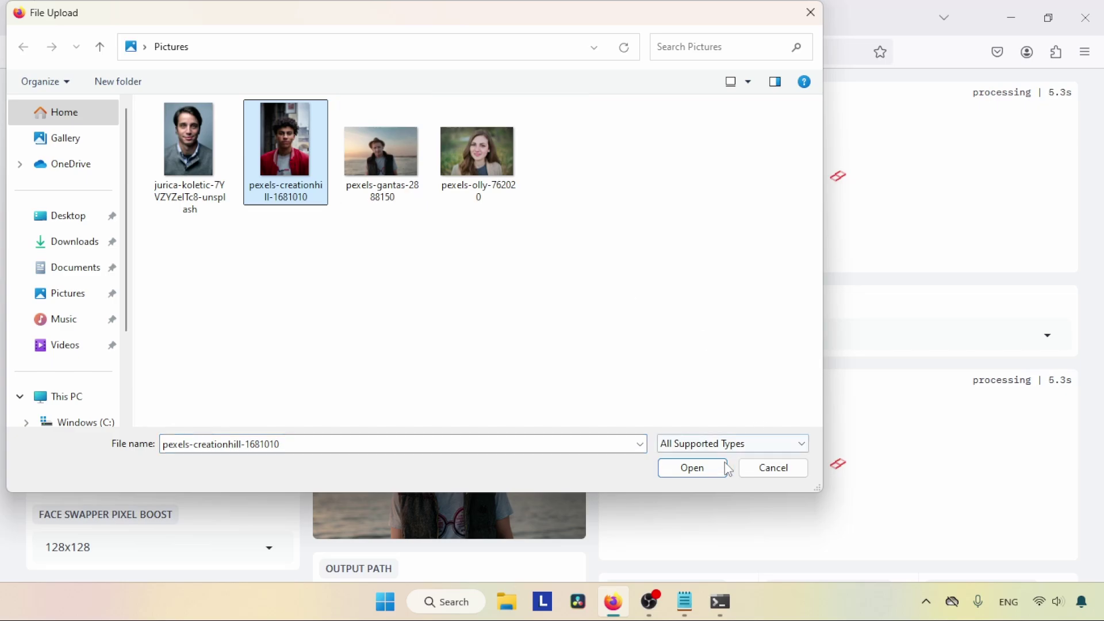
left_click(692, 467)
- Enable cuda and tensorrt as execution providers alongside cpu
scroll(1099, 183, "down", 2)
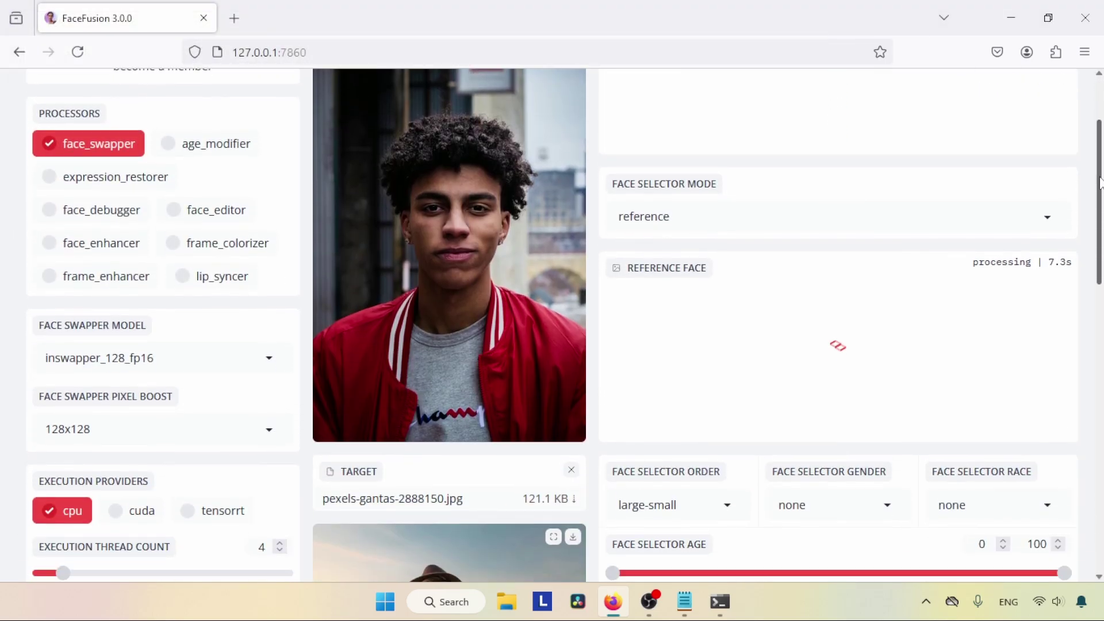
scroll(1099, 183, "down", 2)
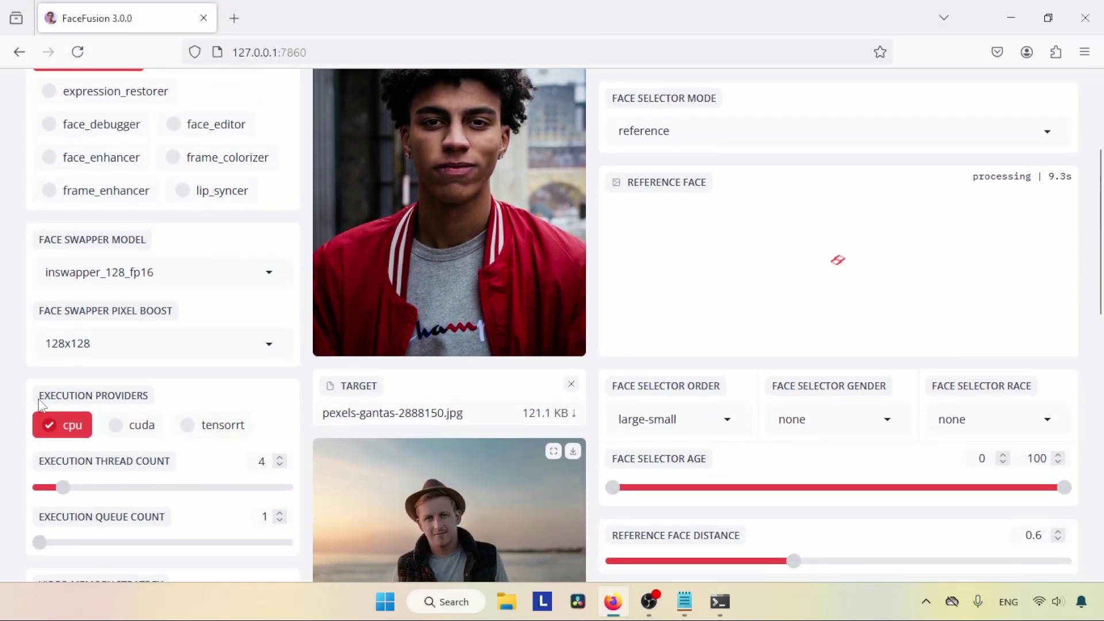
left_click(129, 425)
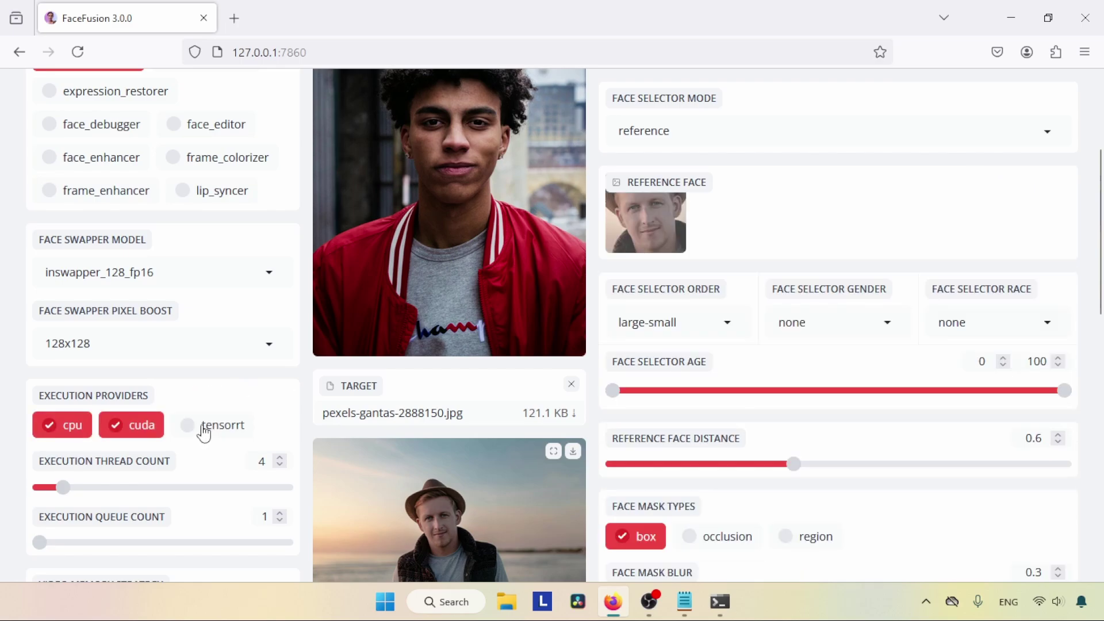
left_click(206, 432)
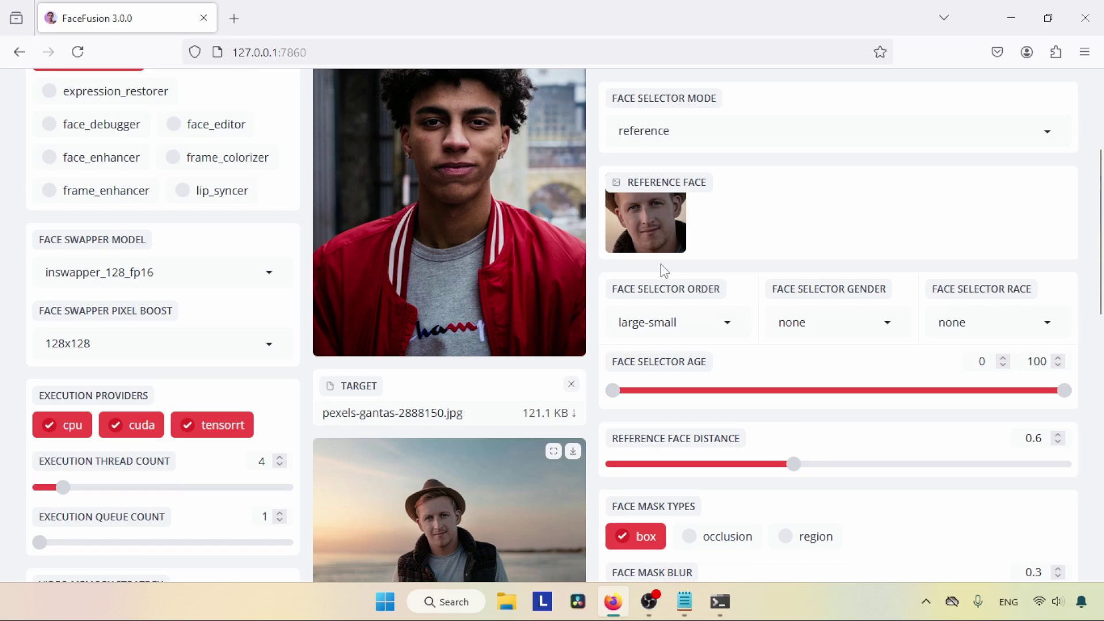
- Compare the face swap preview with the source and target images, and remove the source image
scroll(1101, 216, "up", 1)
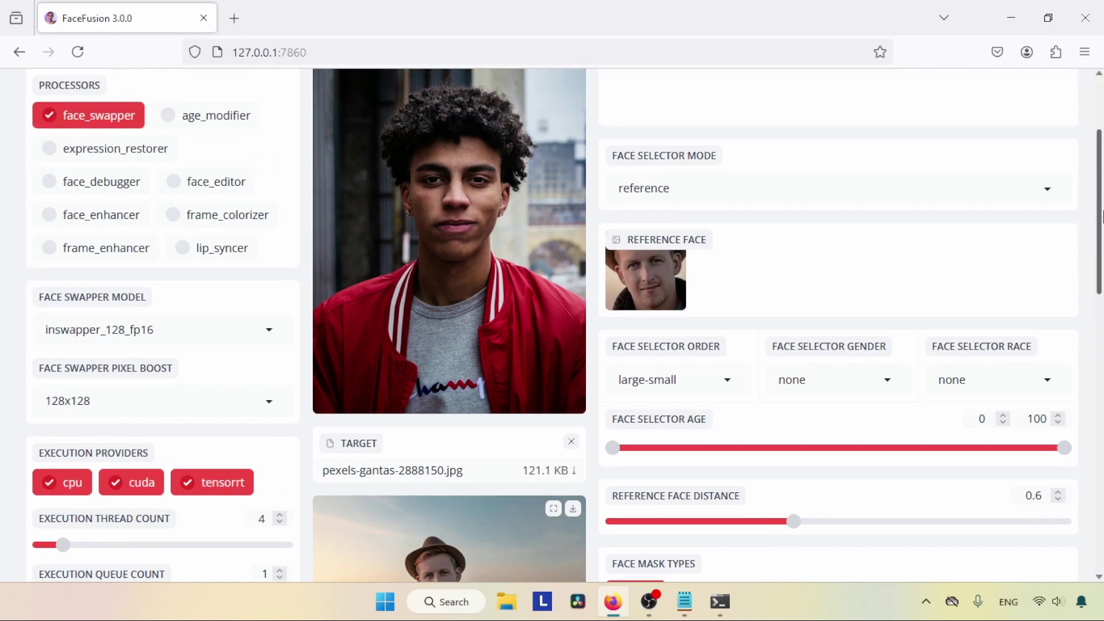
scroll(1101, 216, "up", 3)
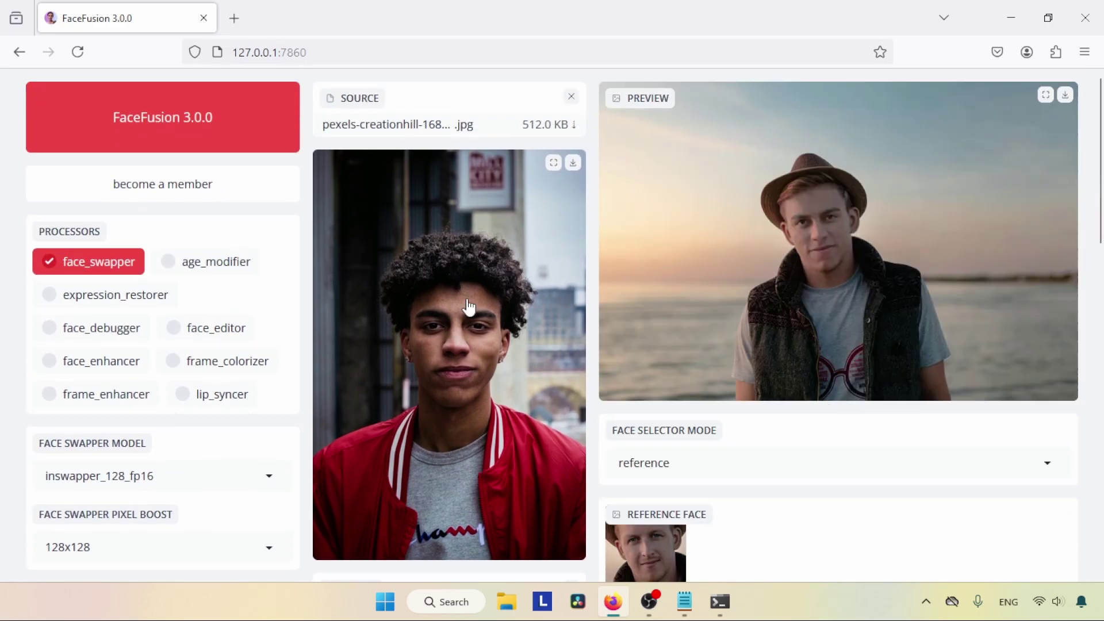
scroll(1096, 296, "down", 7)
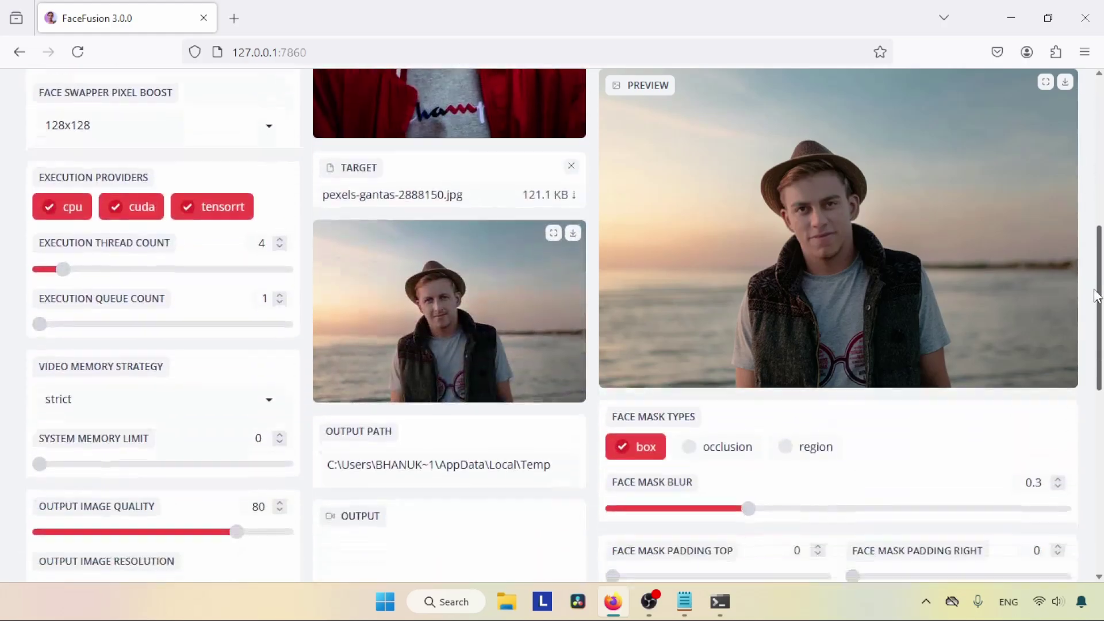
scroll(1097, 296, "down", 3)
scroll(1096, 296, "up", 10)
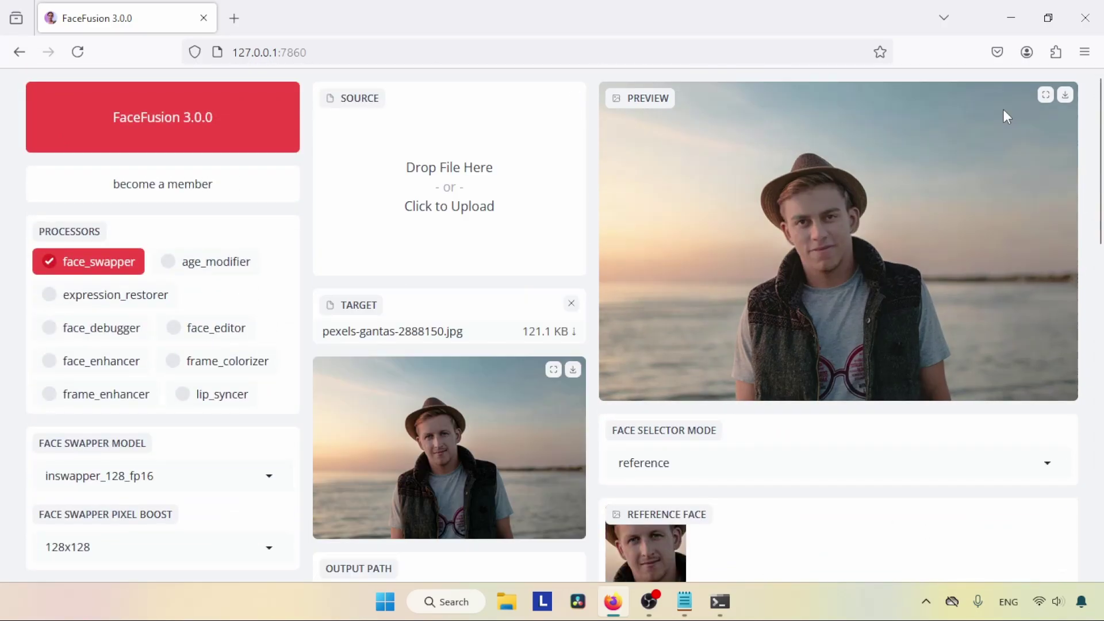
scroll(689, 259, "down", 1)
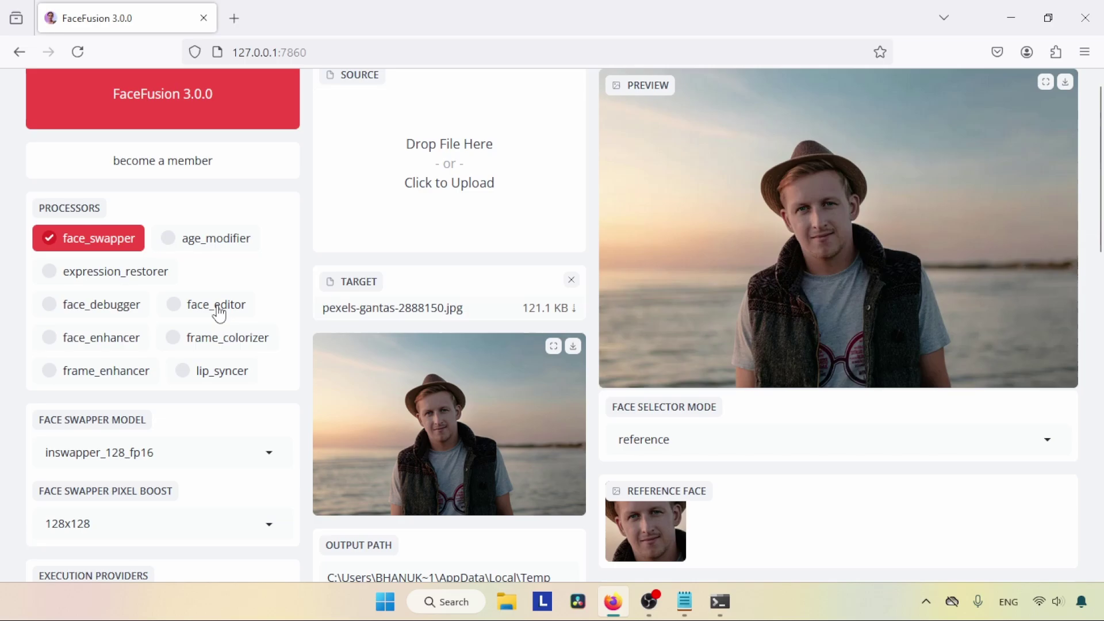
- Replace the target image with pexels-olly-762020 and switch the processor from face_swapper to face_editor
left_click(571, 279)
left_click(462, 353)
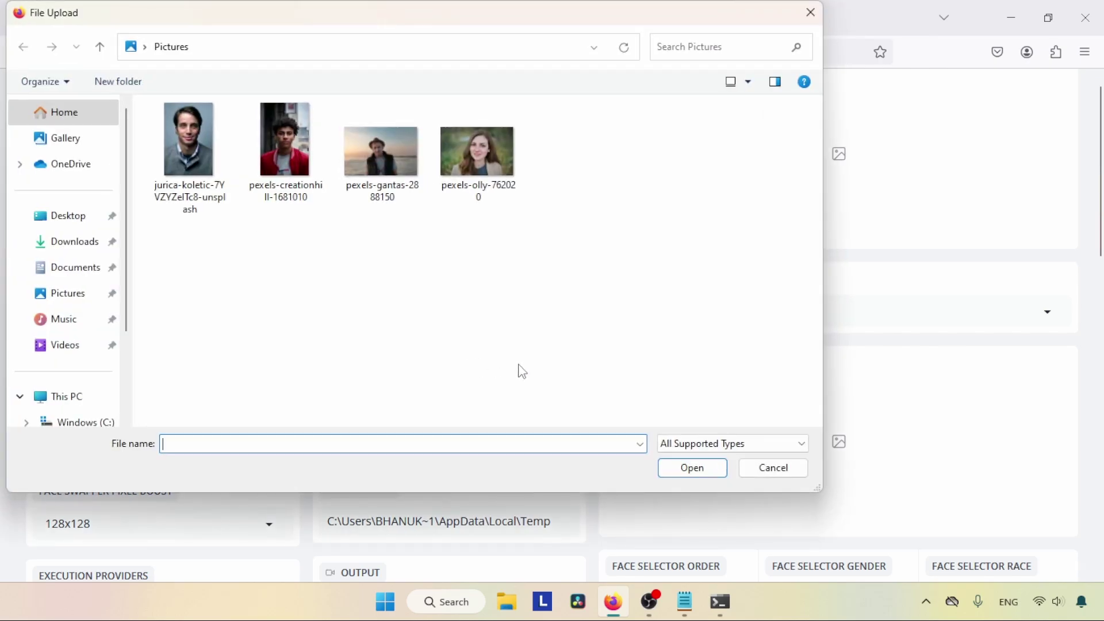
double_click(488, 164)
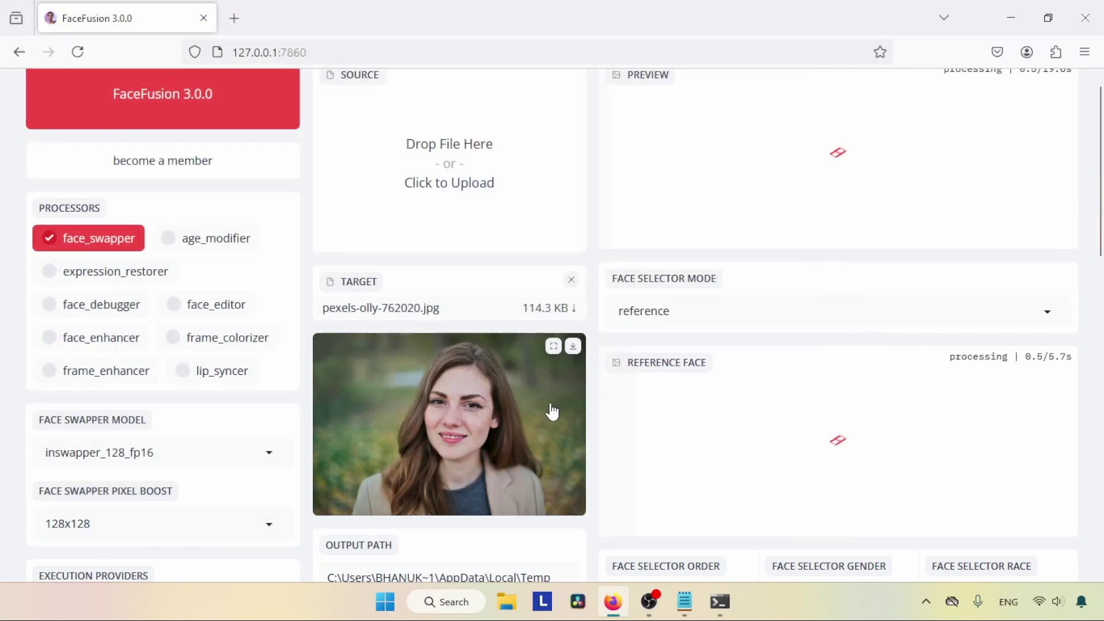
left_click(98, 245)
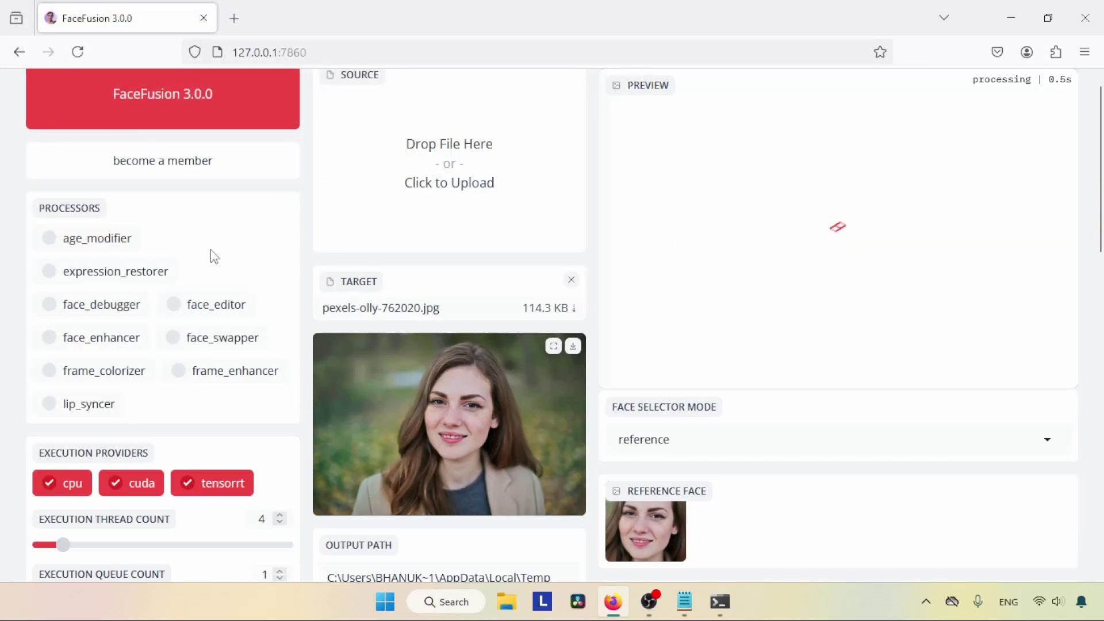
left_click(217, 307)
- Set the face editor's eyebrow direction to 0.35, horizontal eye gaze to 0.3, vertical eye gaze to -0.55 and eye open ratio to -0.3
scroll(960, 286, "down", 6)
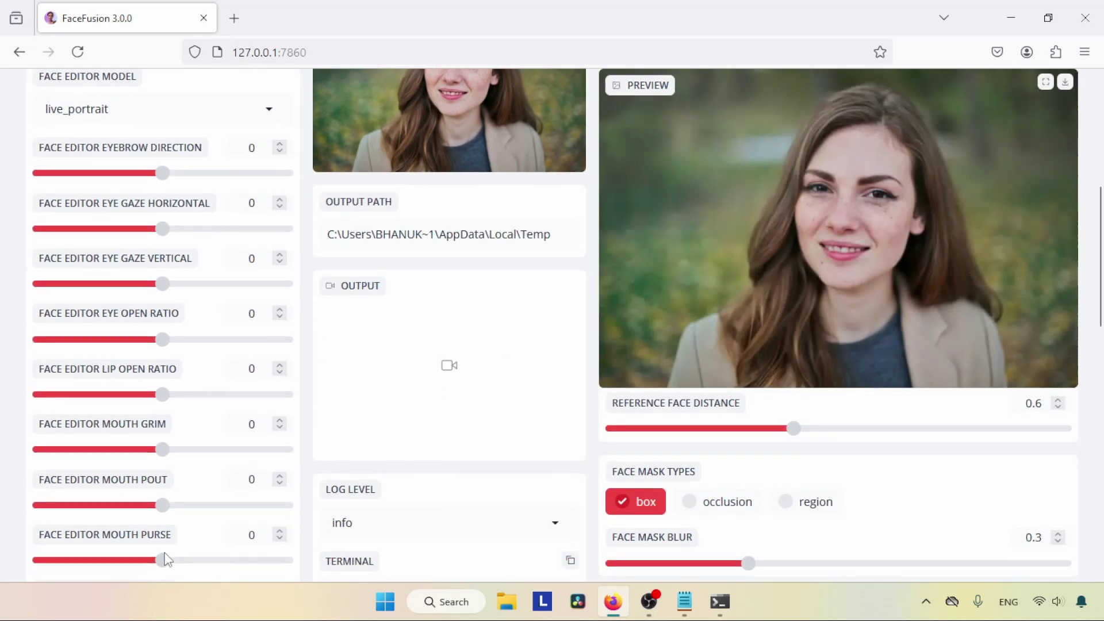
scroll(165, 559, "down", 2)
scroll(164, 345, "up", 3)
left_click_drag(163, 230, 206, 230)
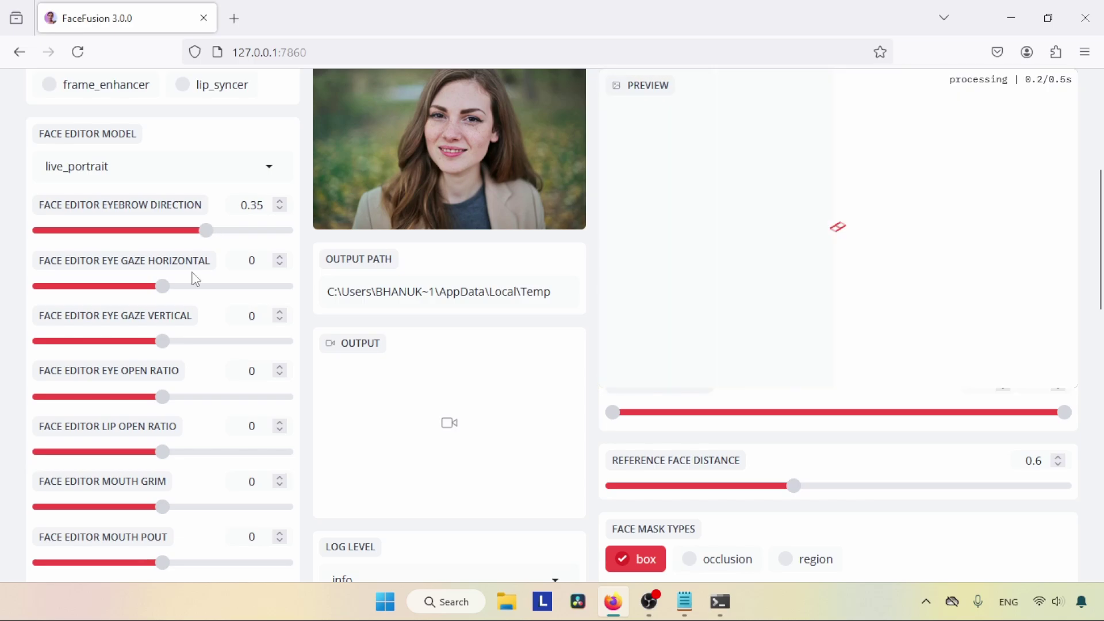
left_click_drag(195, 281, 200, 286)
left_click_drag(162, 341, 96, 340)
left_click_drag(163, 397, 128, 398)
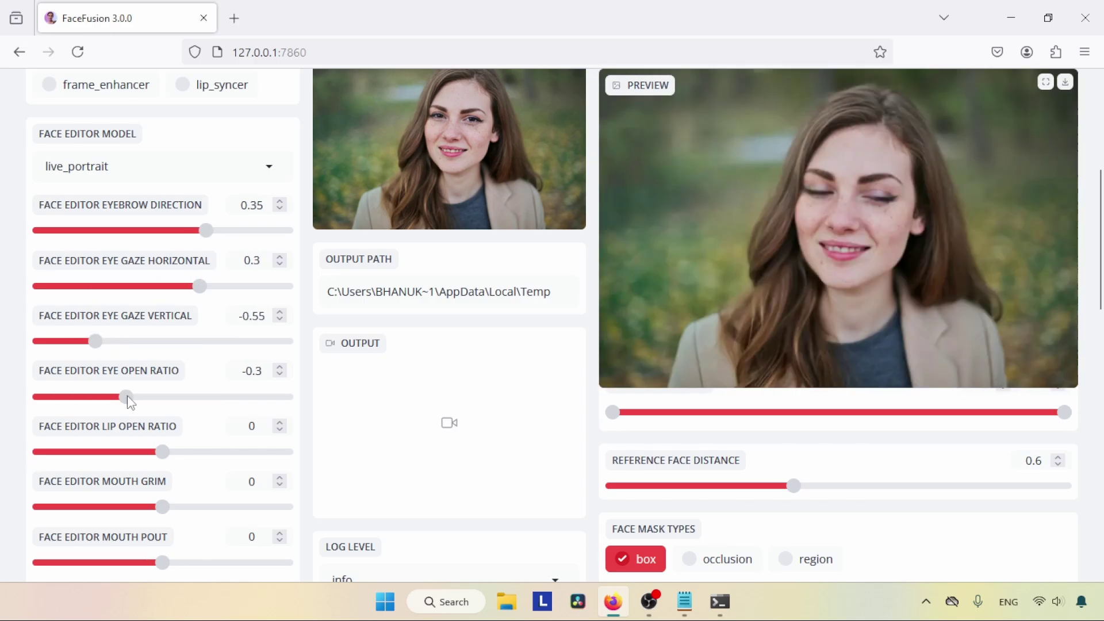
- Set the face editor's mouth pout to -0.05 and head pitch and yaw to 0.3, and adjust the mouth smile to a stronger smile
scroll(127, 398, "down", 3)
left_click_drag(163, 282, 91, 282)
scroll(144, 345, "down", 4)
left_click_drag(163, 185, 156, 185)
left_click_drag(163, 364, 230, 364)
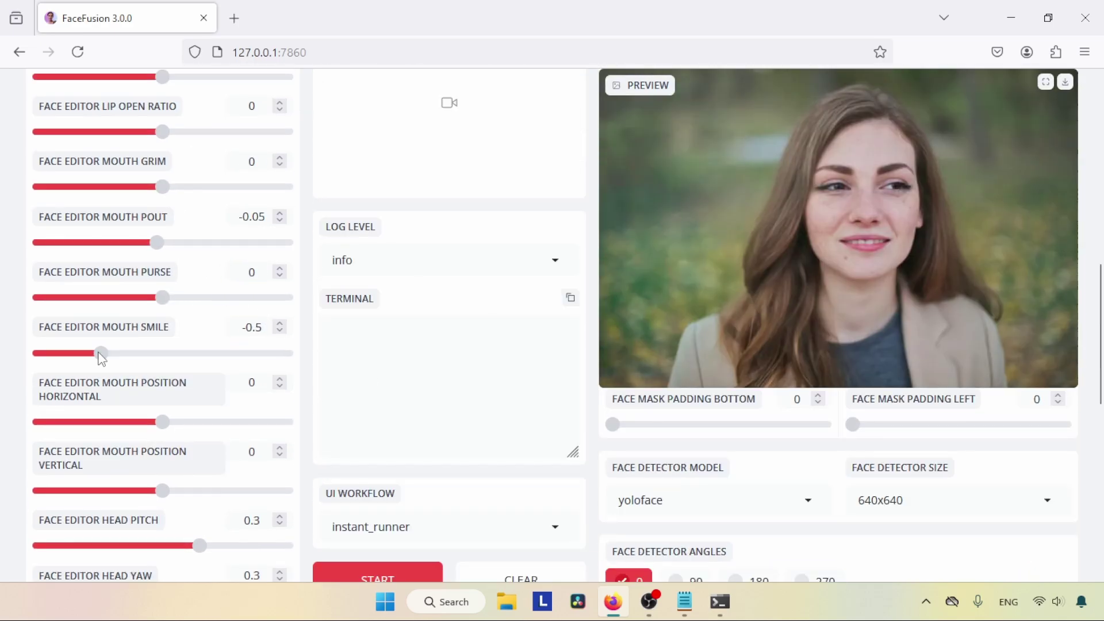
left_click_drag(98, 353, 236, 352)
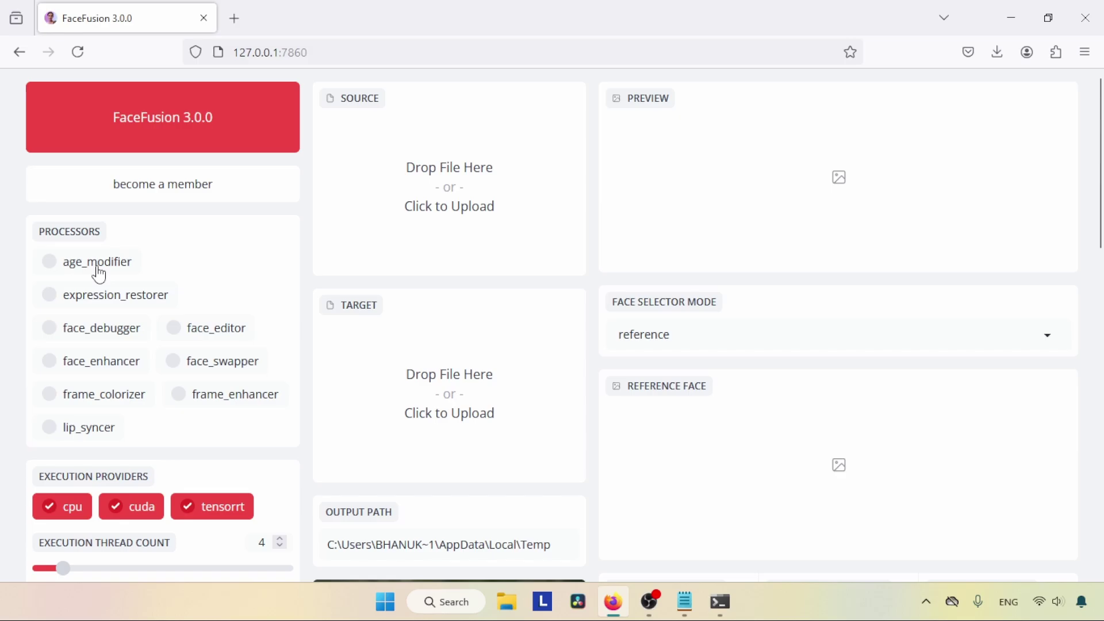
- Enable the age_modifier processor and upload pexels-creationhill-1681010 as the target image
left_click(99, 274)
left_click(481, 386)
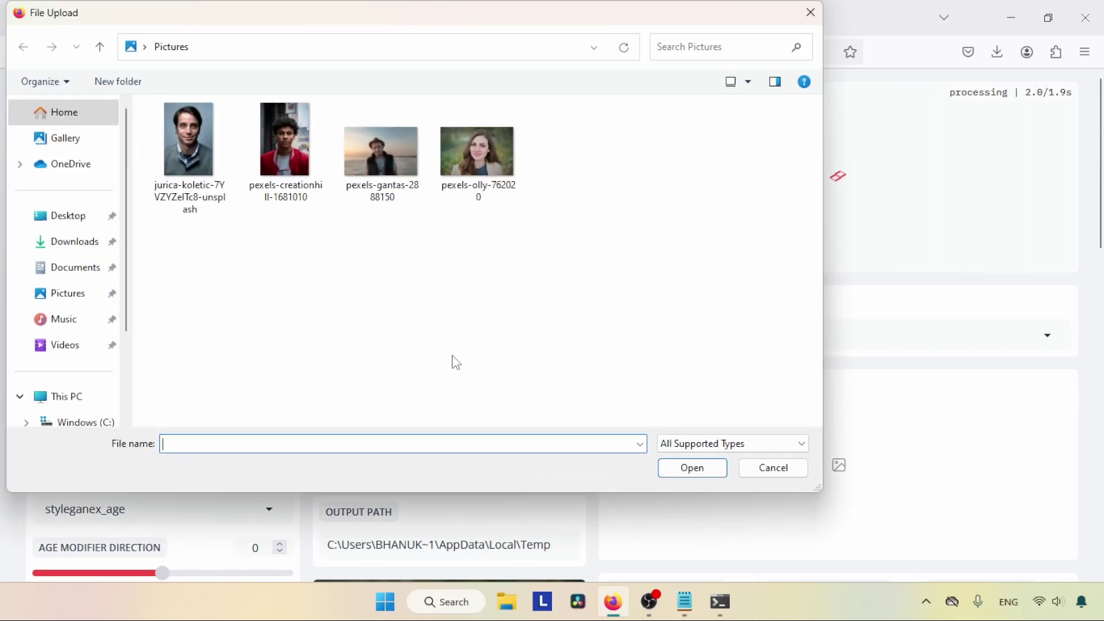
left_click(285, 141)
left_click(692, 468)
- Preview the portrait with an age modifier direction of -85, and change the direction to 65
scroll(409, 316, "down", 3)
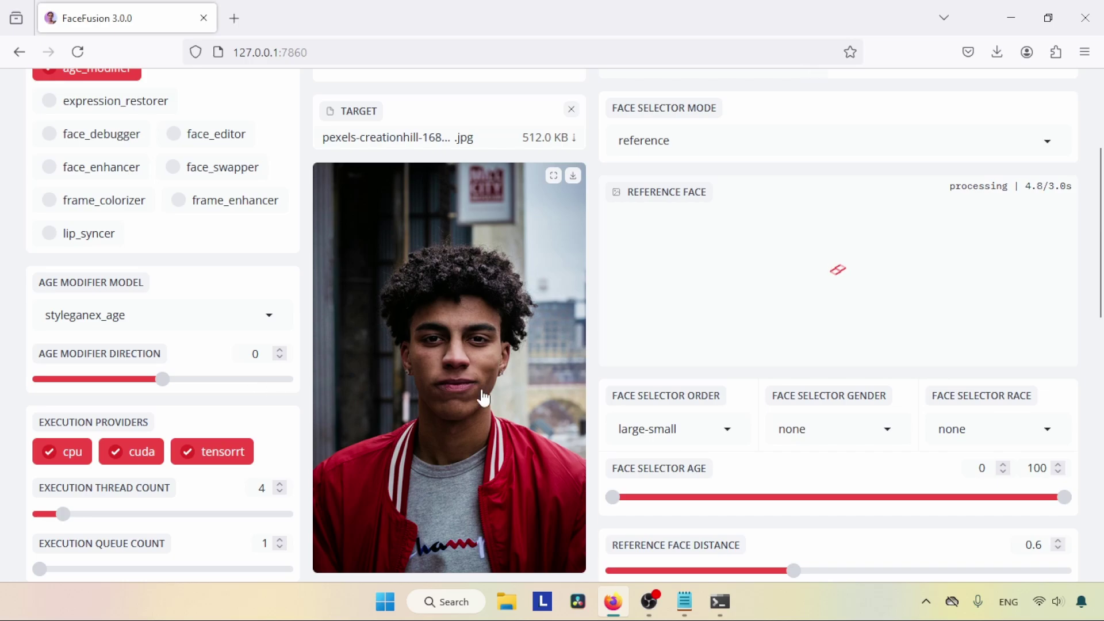
left_click(60, 380)
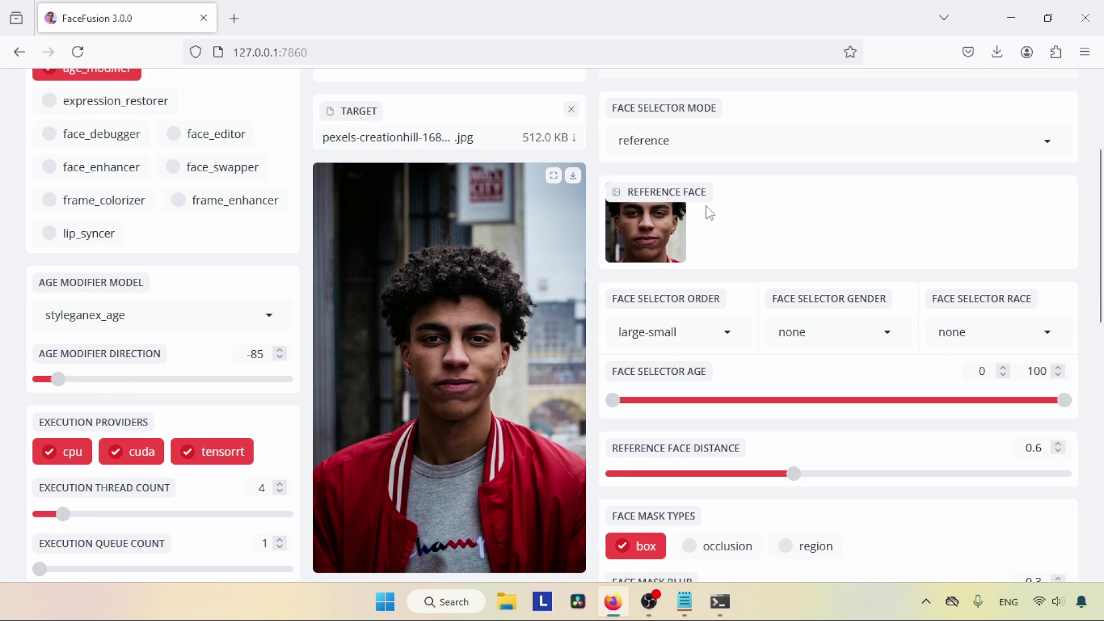
scroll(665, 257, "up", 1)
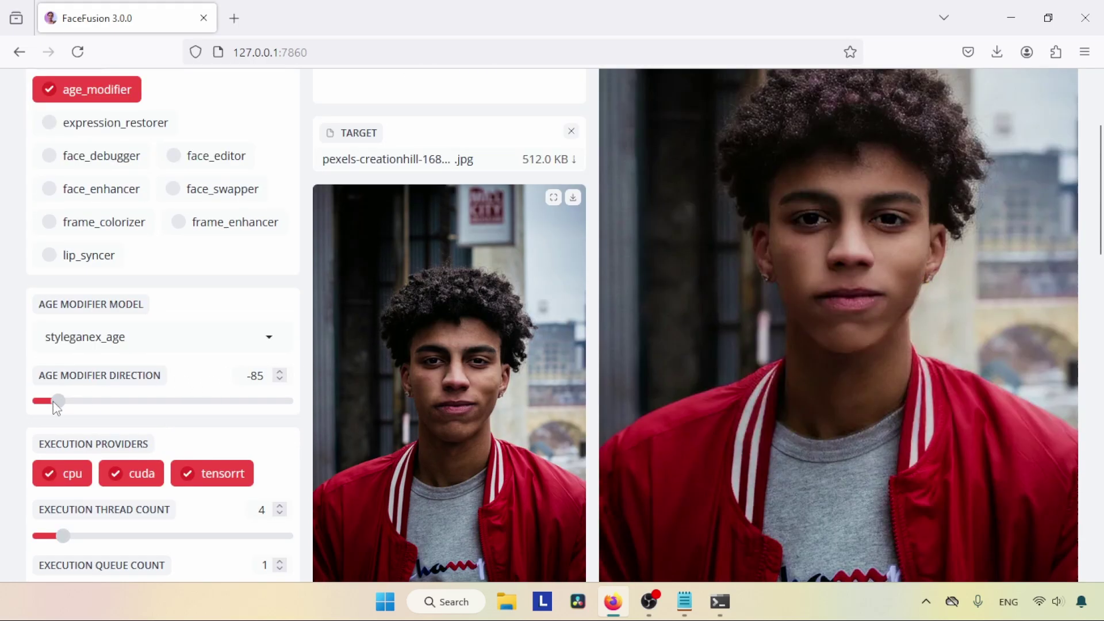
left_click_drag(58, 401, 244, 403)
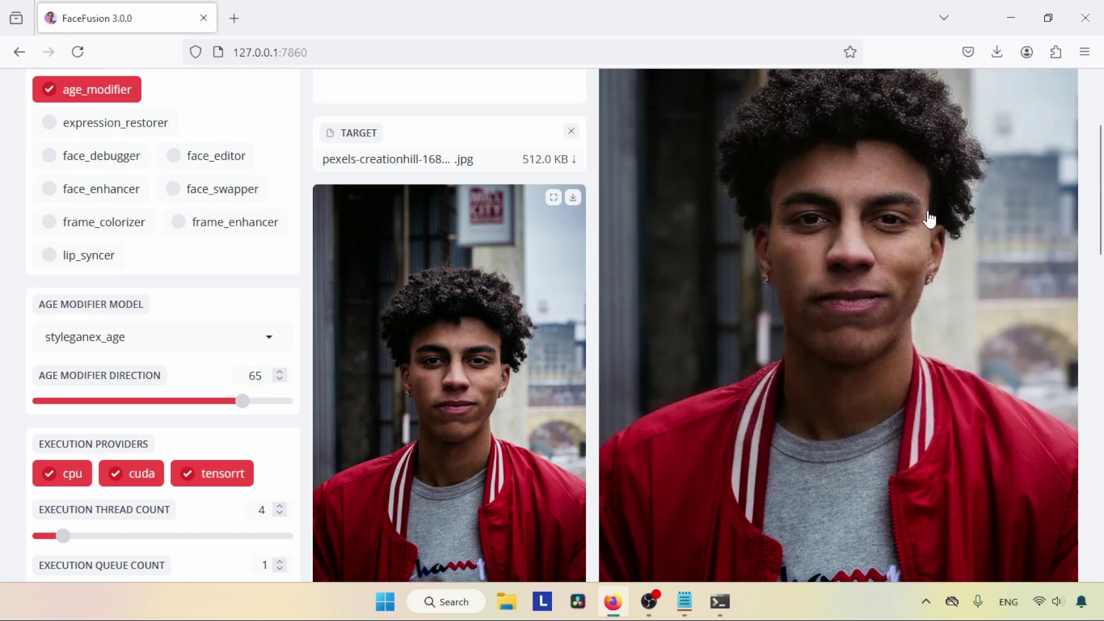
left_click_drag(1099, 225, 1101, 86)
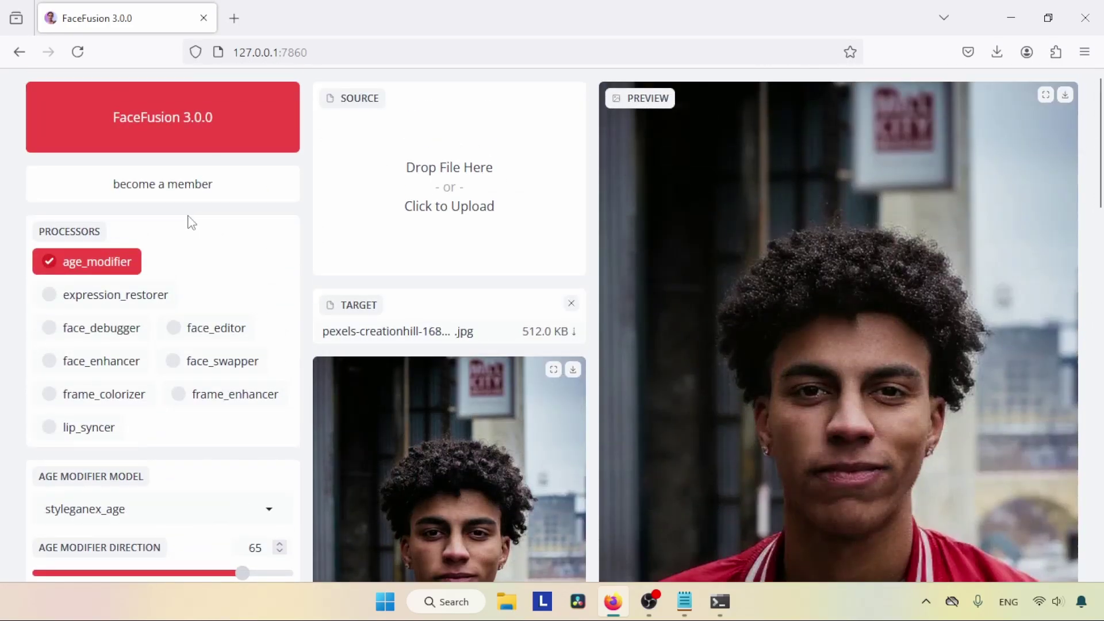